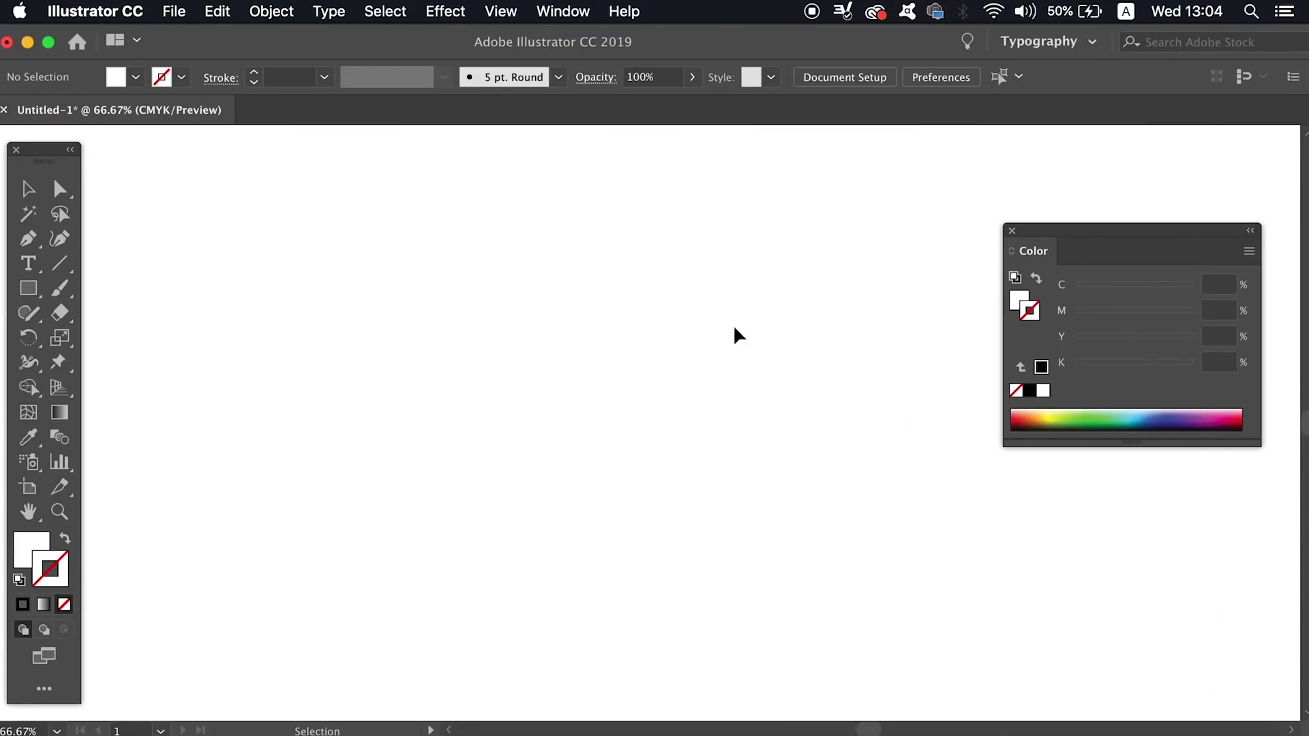
Choose a saturated purple as the fill colour in the Color Picker.
click(1011, 229)
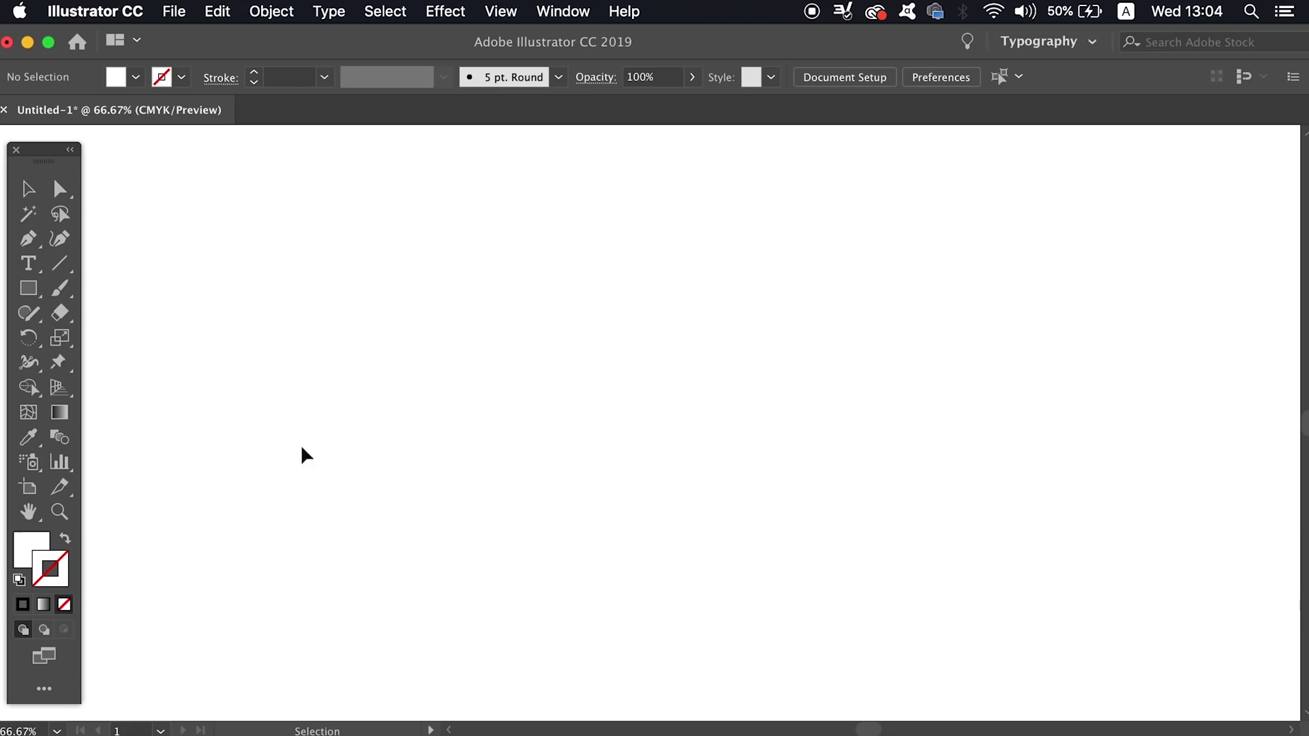
click(59, 551)
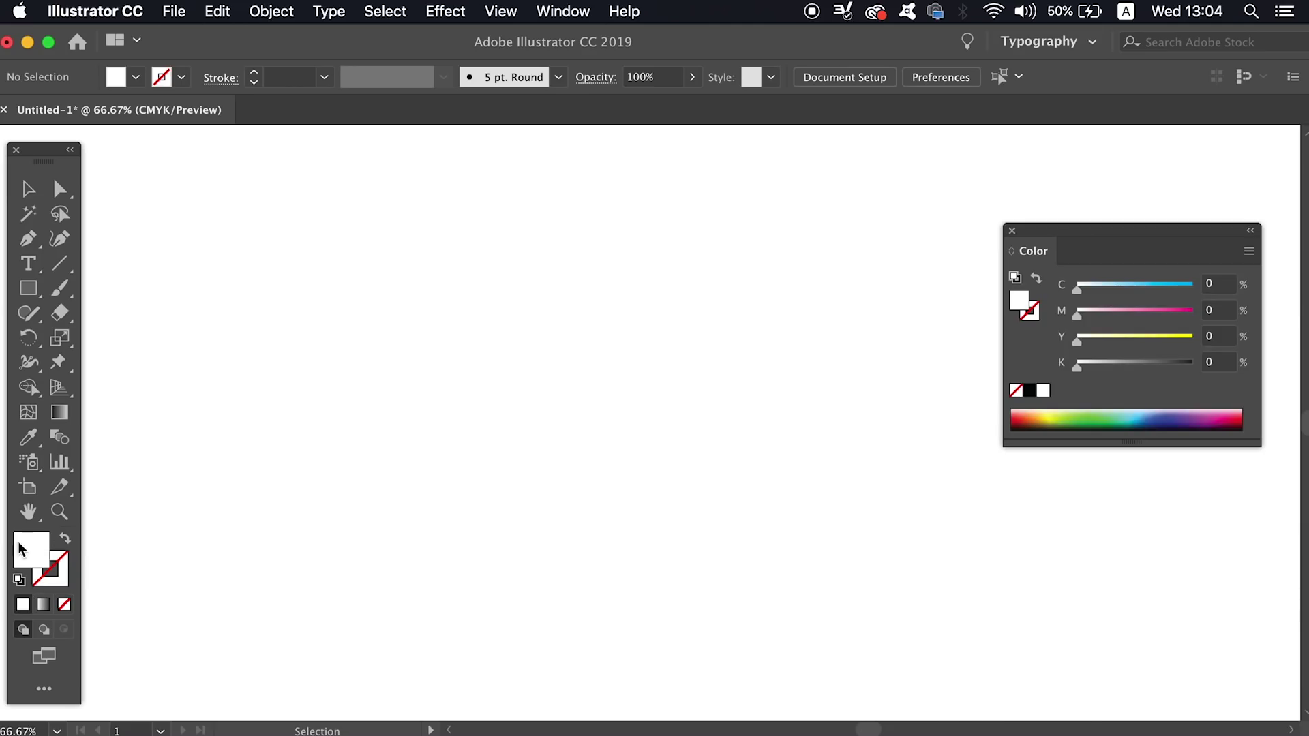
double_click(21, 550)
drag(860, 398, 842, 294)
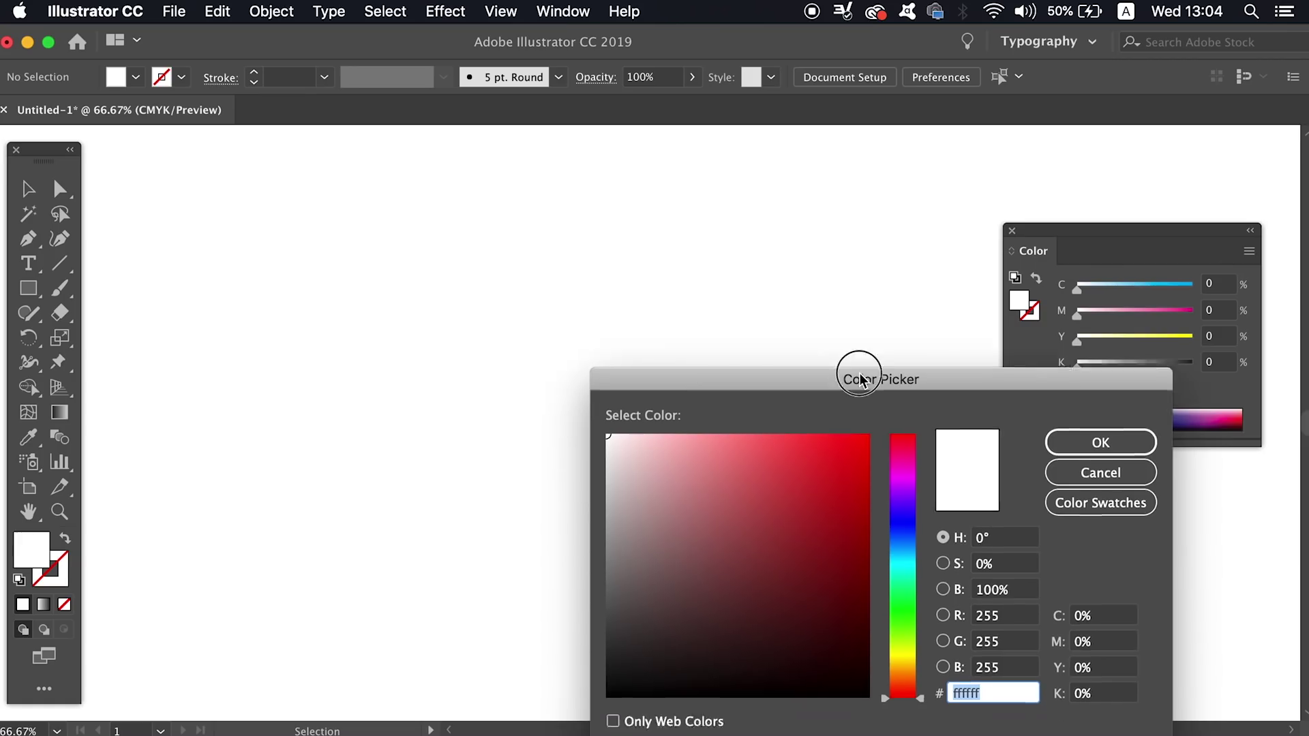
drag(876, 417, 889, 413)
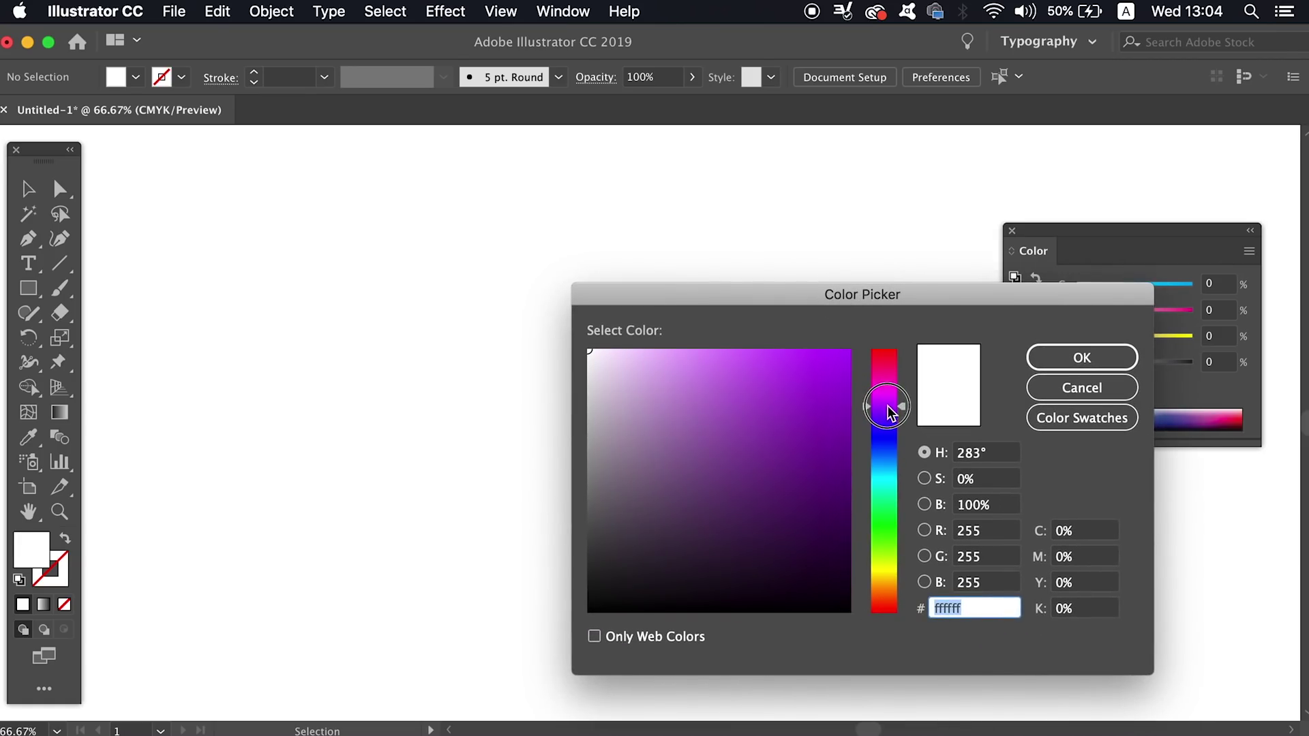
click(853, 359)
Draw a large purple circle at top left and duplicate it to the lower right.
key(Return)
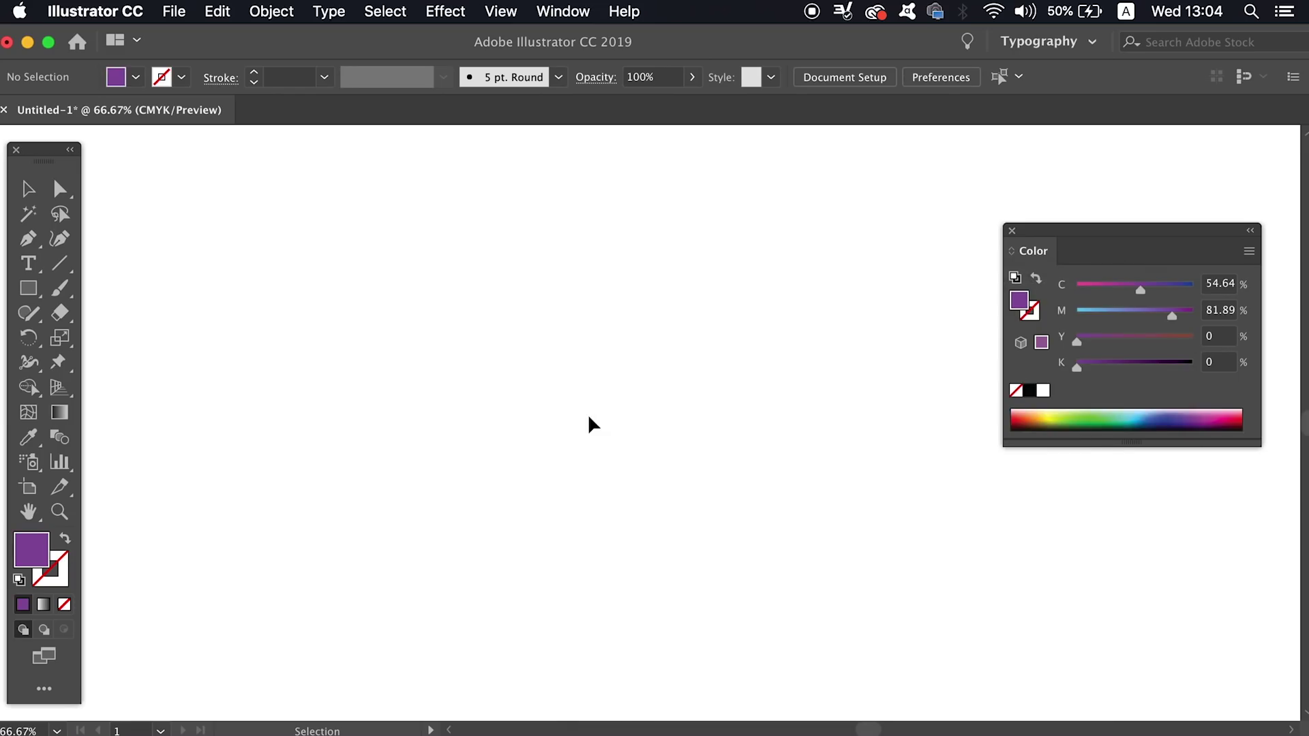
key(l)
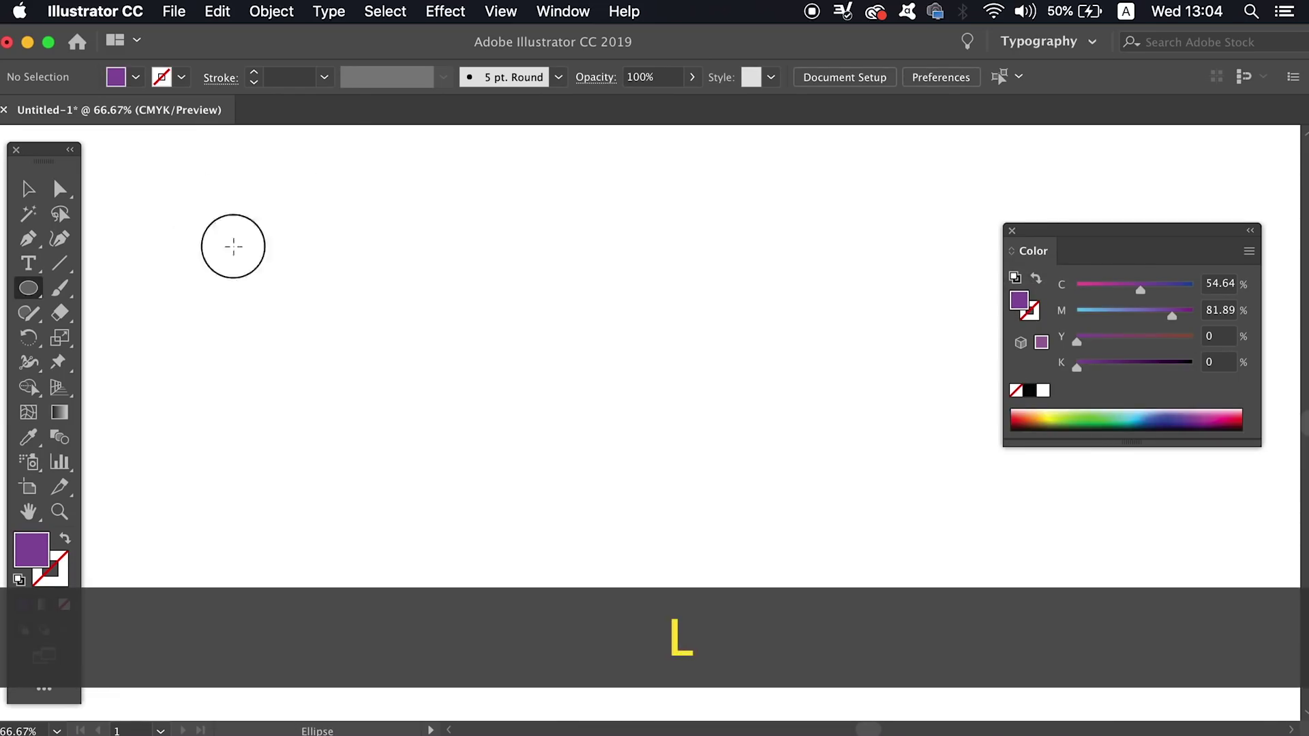
drag(194, 206, 329, 335)
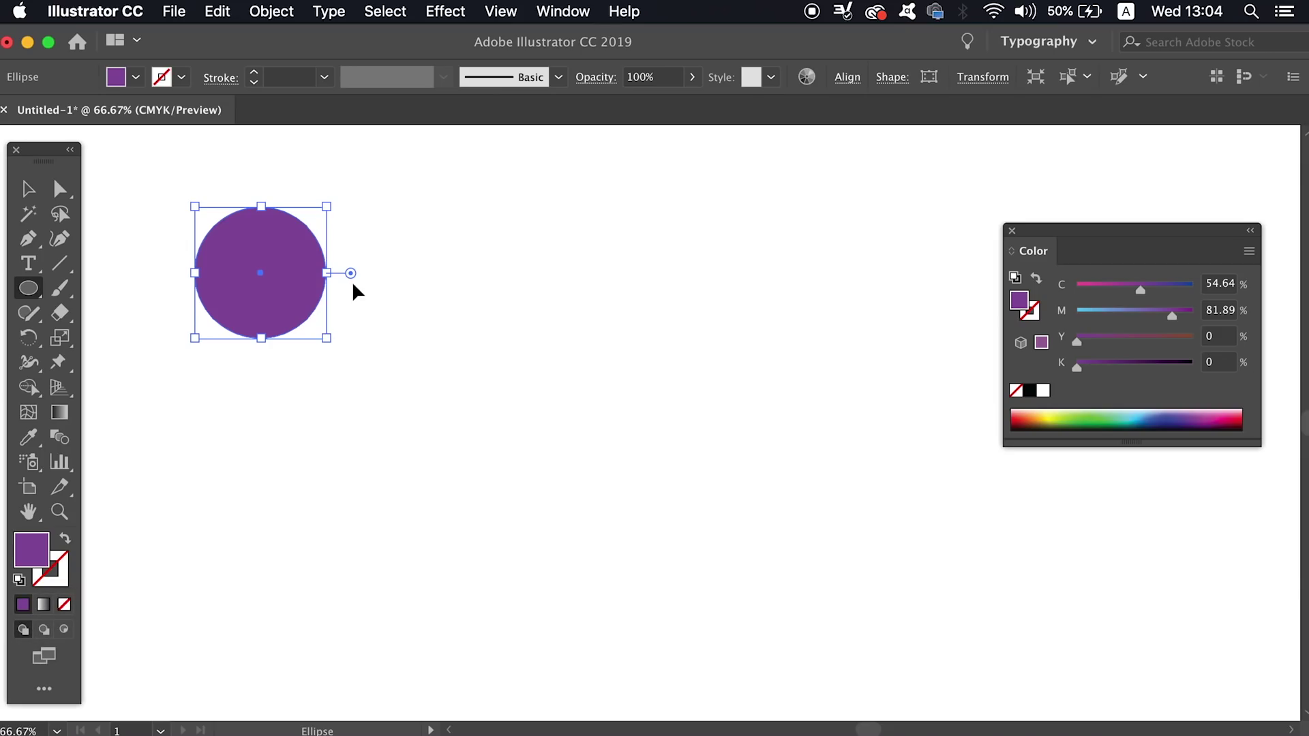
key(v)
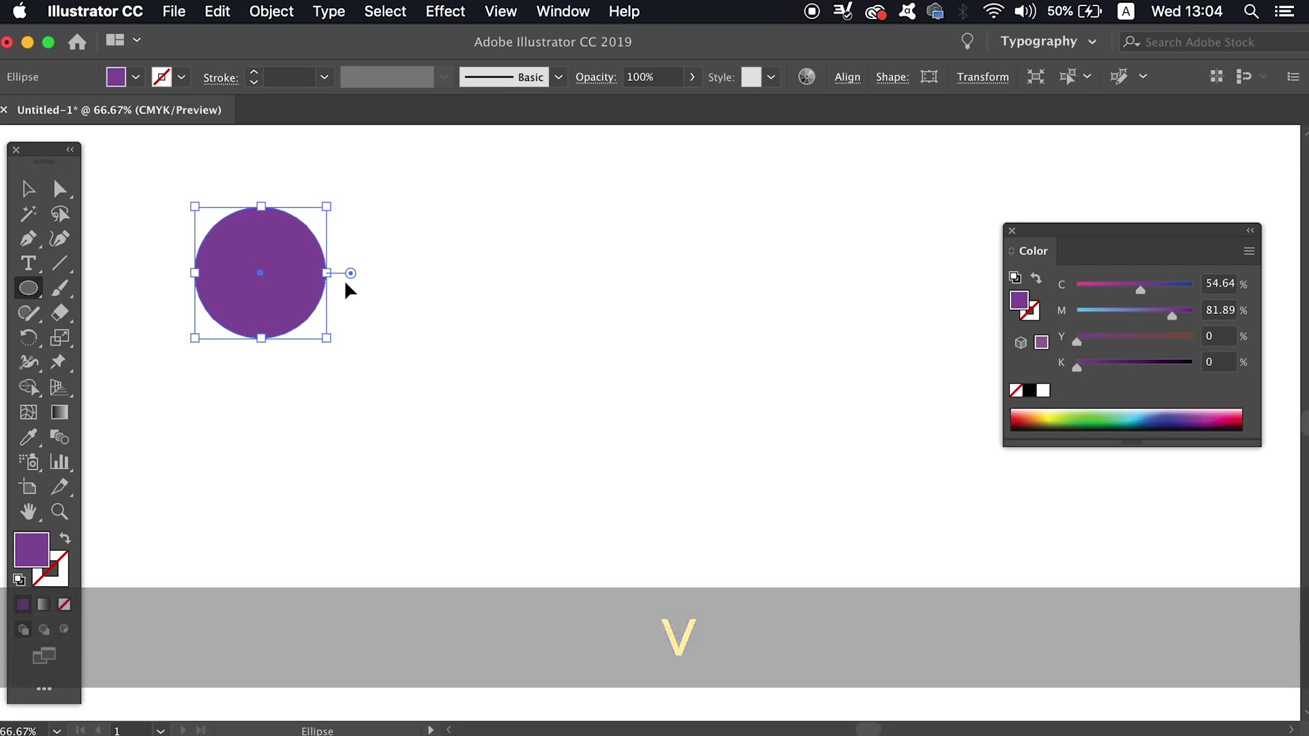
drag(284, 283, 801, 456)
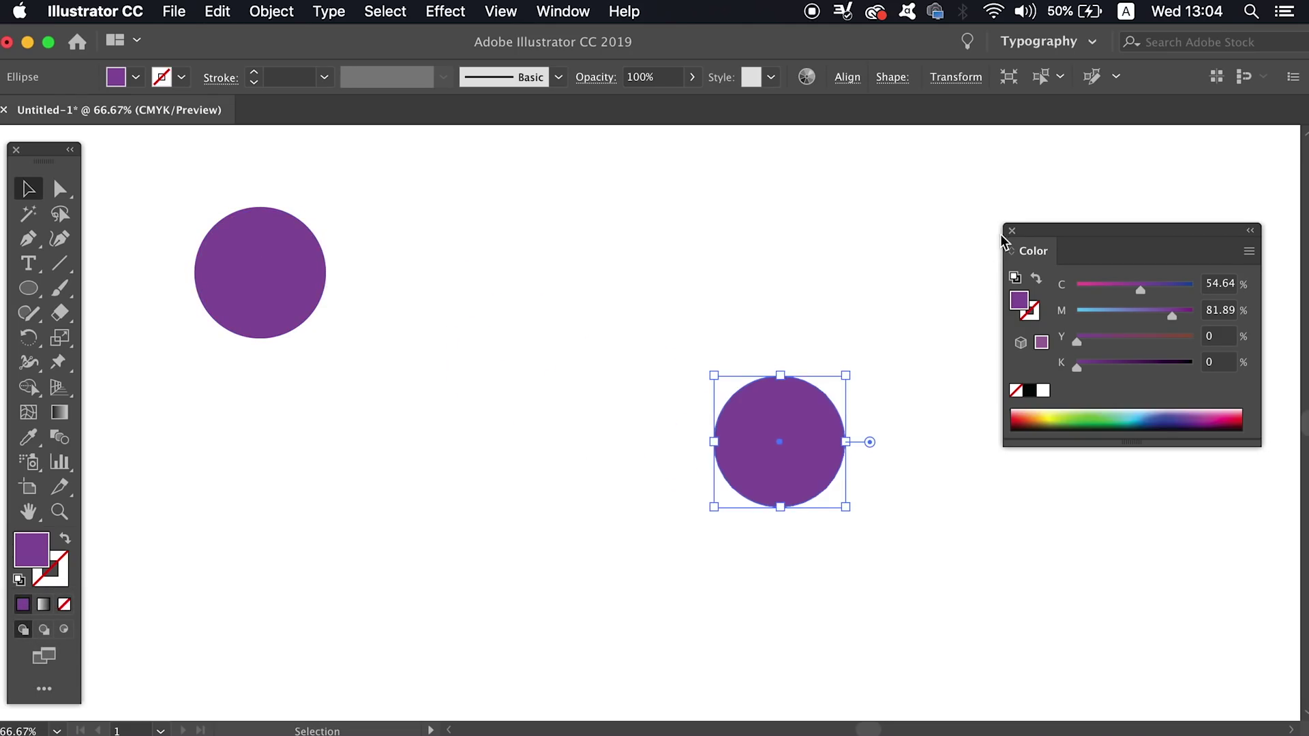
Give the duplicate circle a lighter pinkish-purple fill.
click(1012, 236)
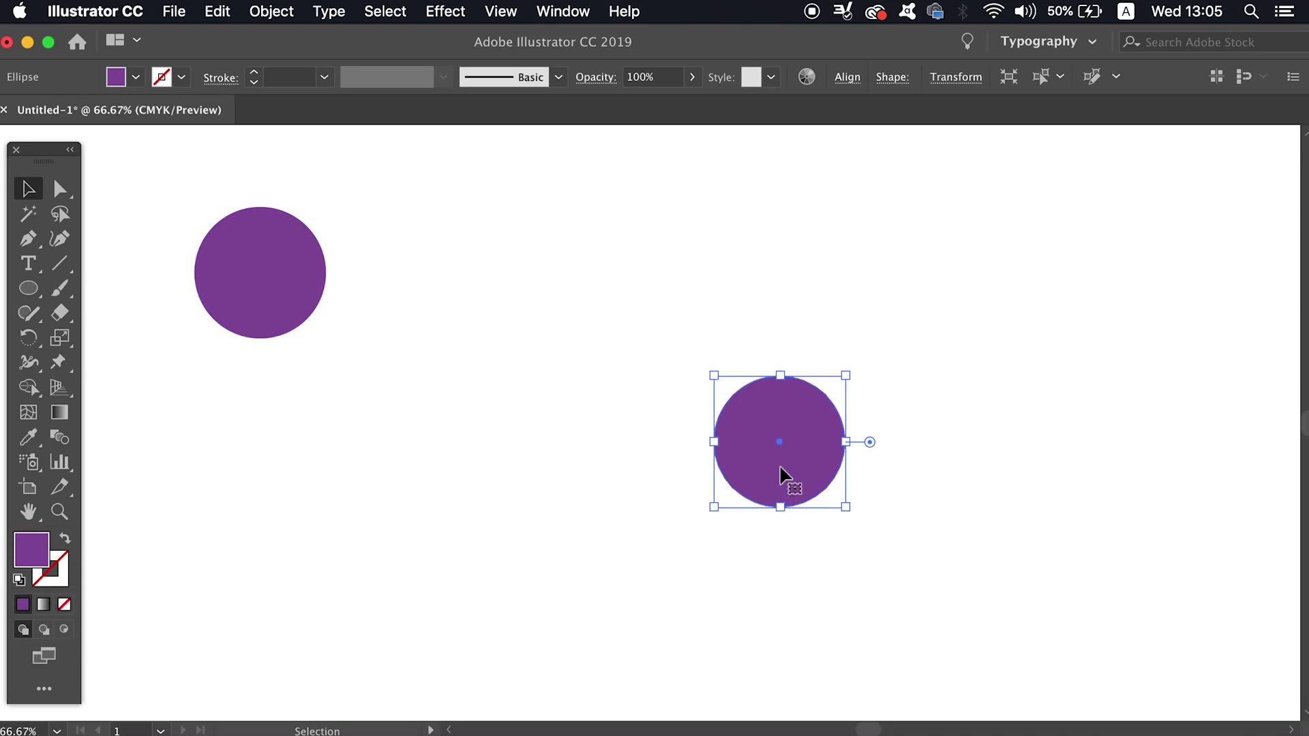
double_click(37, 553)
drag(745, 374, 706, 330)
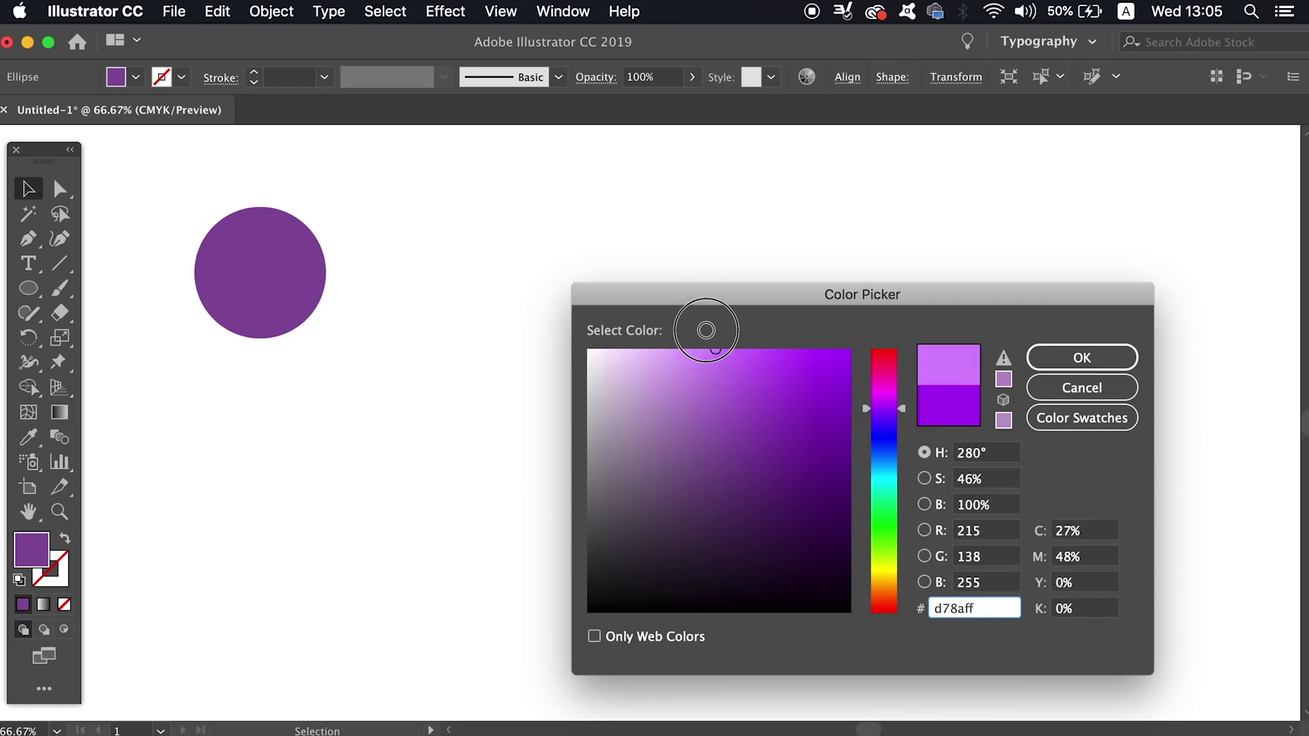
key(Return)
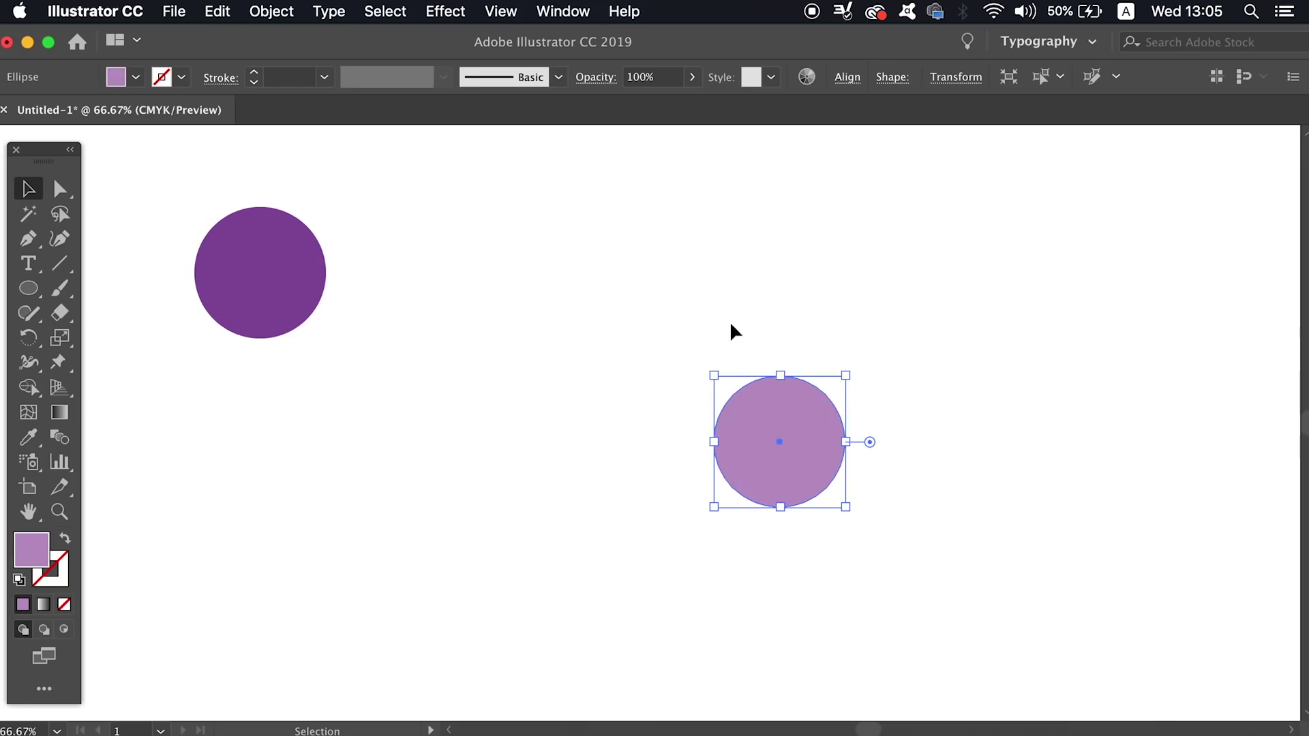
Shrink the lighter circle to a small dot positioned at the lower right.
click(845, 502)
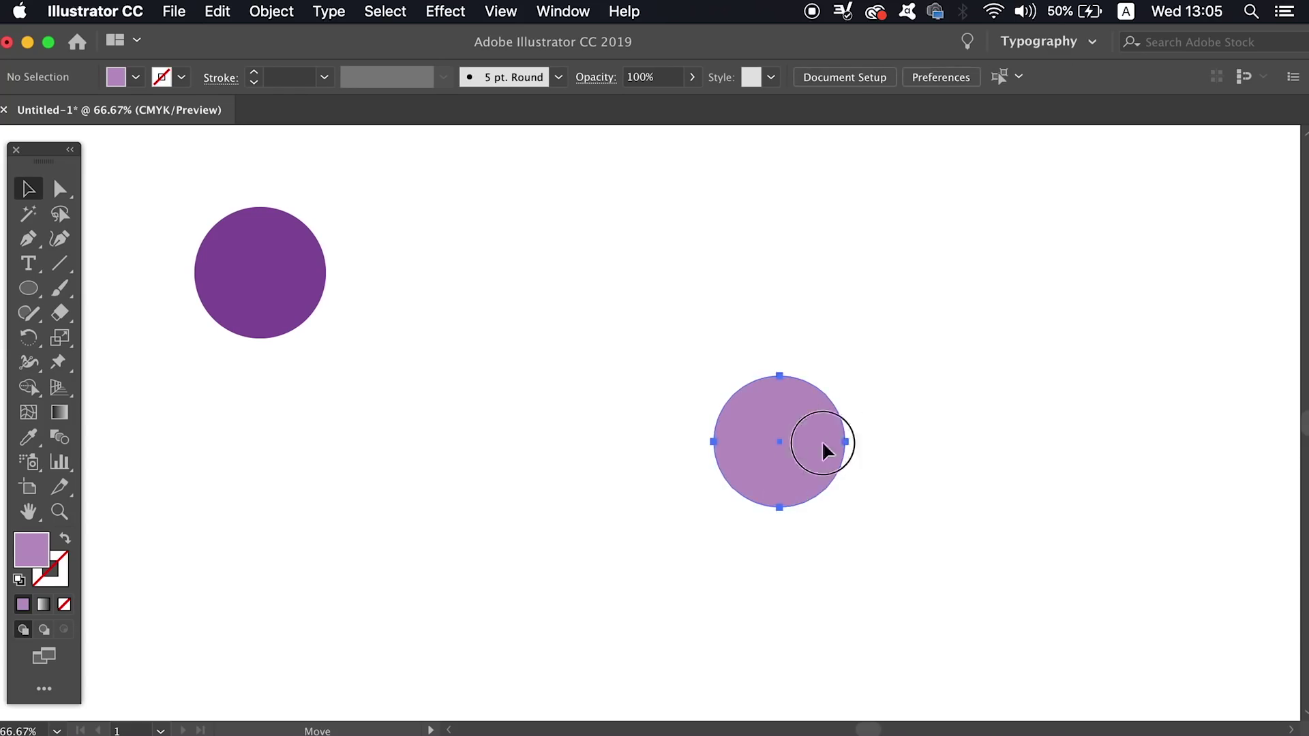
drag(792, 476, 887, 451)
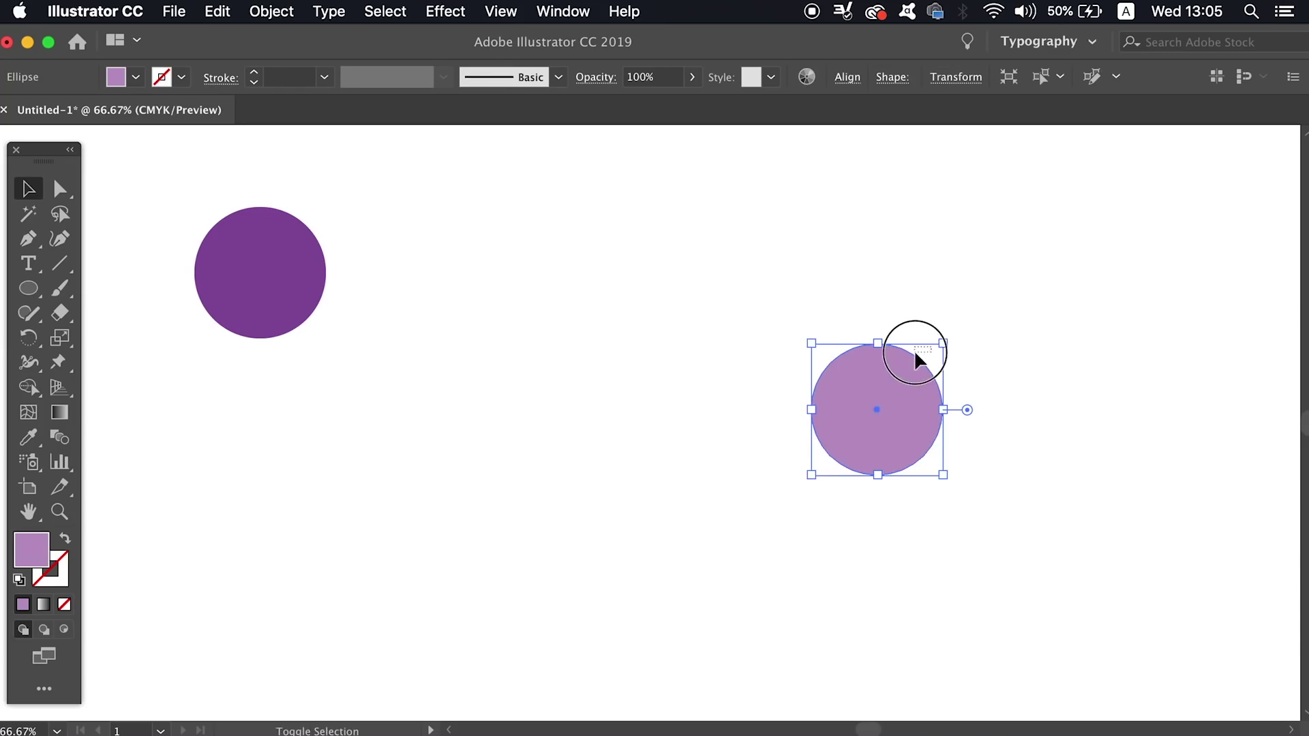
mouse_move(943, 346)
mouse_down()
mouse_move(887, 389)
mouse_move(846, 459)
mouse_up()
click(974, 360)
click(808, 363)
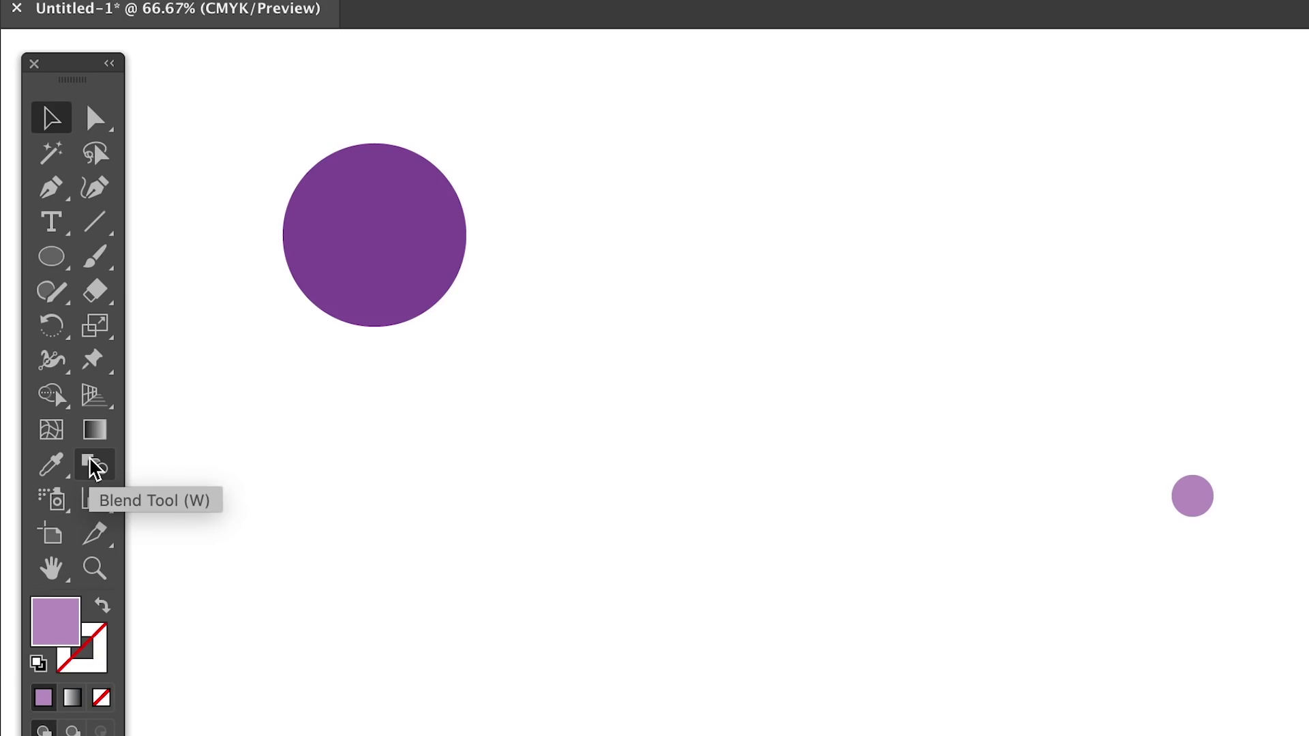
Blend the large purple circle into the small light dot with the Blend Tool.
click(91, 469)
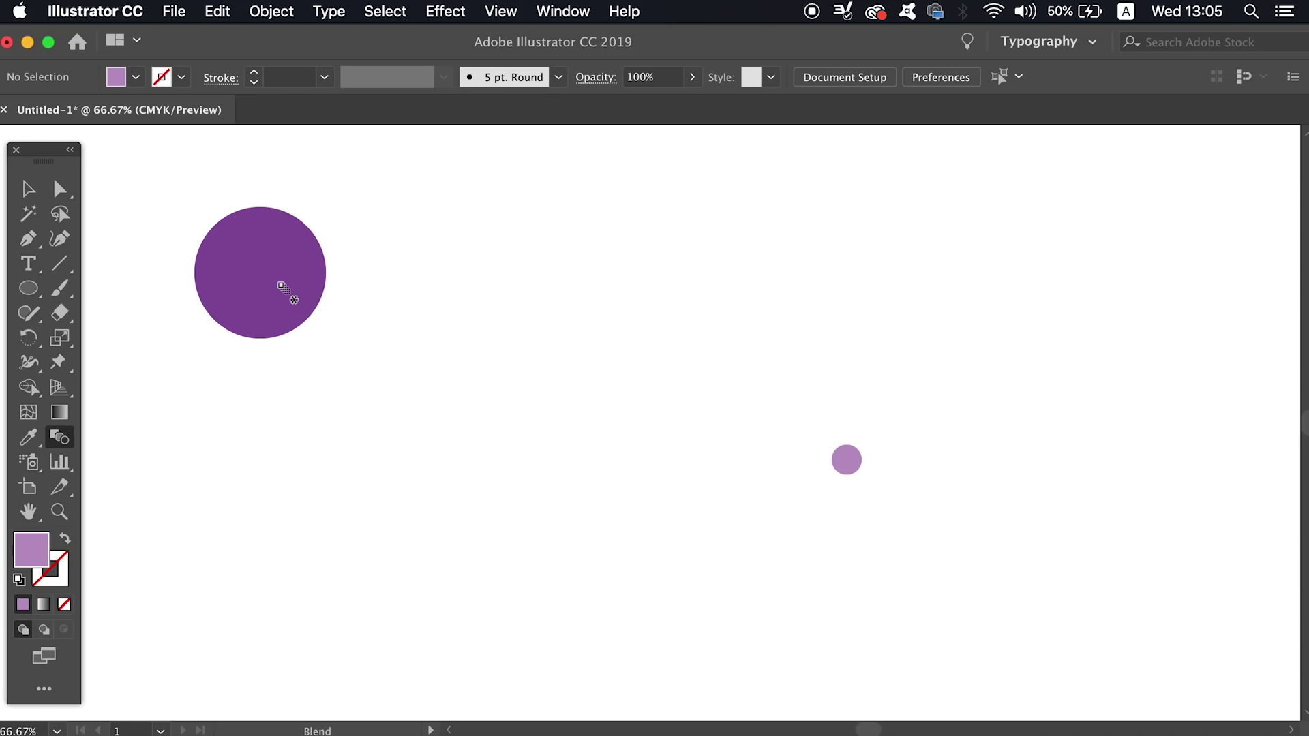
click(283, 287)
shift+click(865, 463)
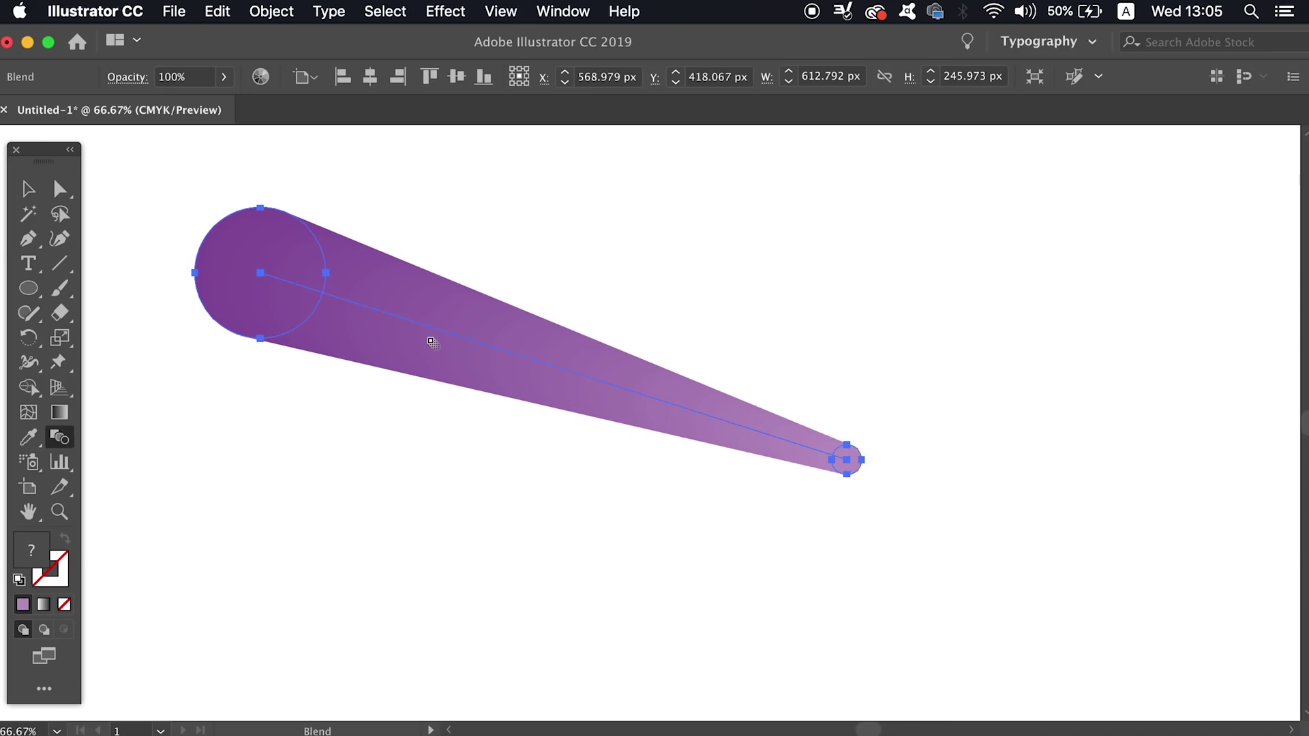
key(alt)
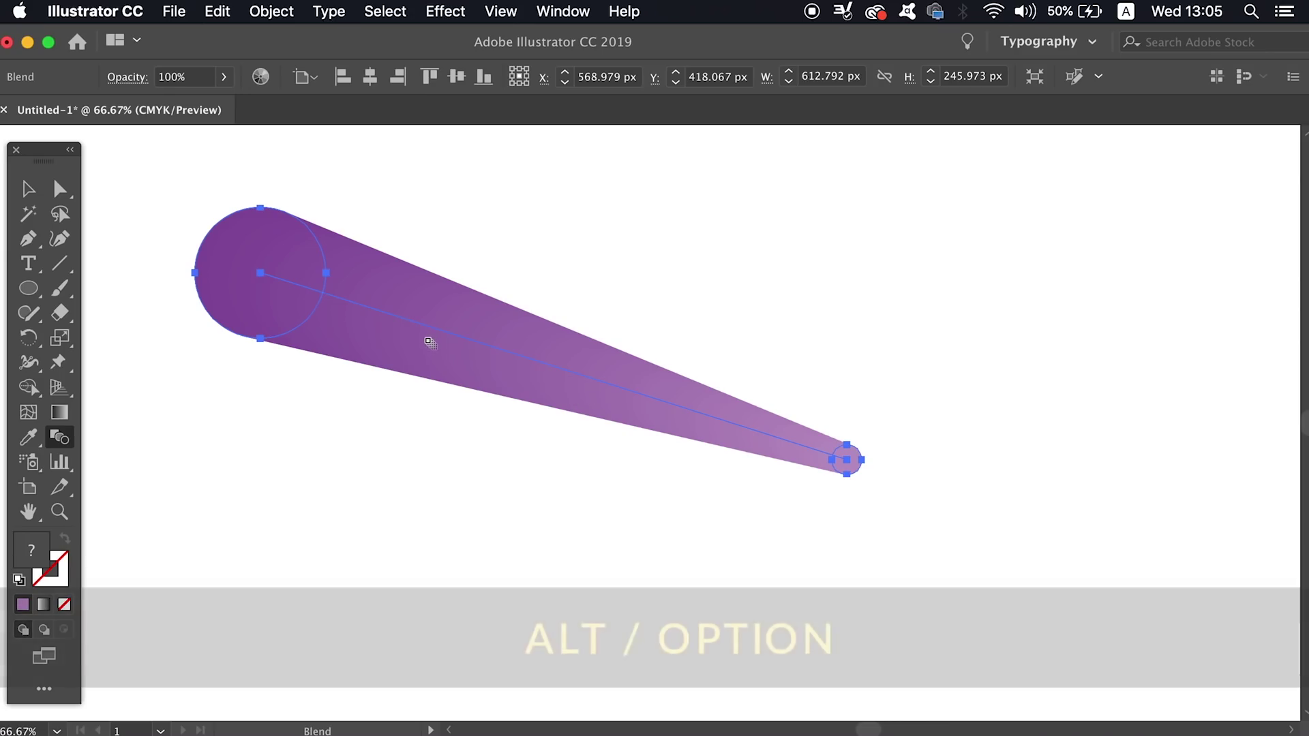
alt+click(431, 315)
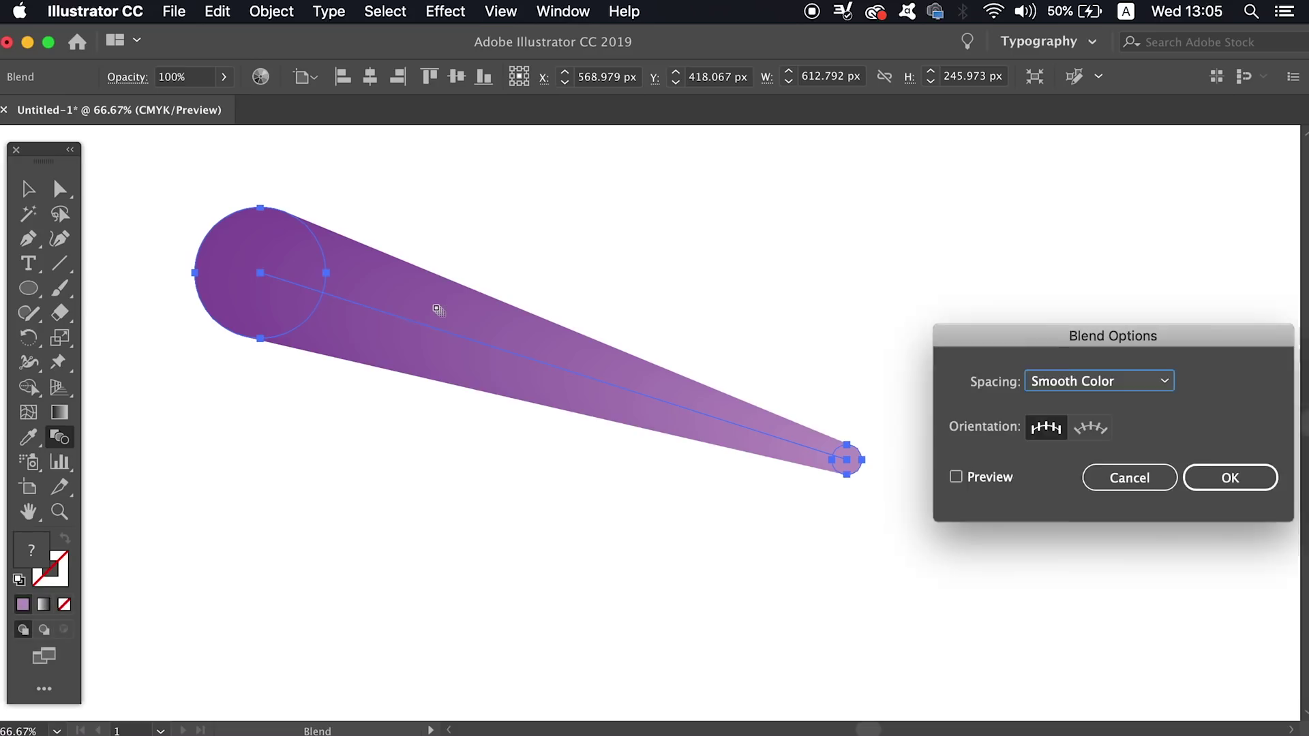
click(1130, 381)
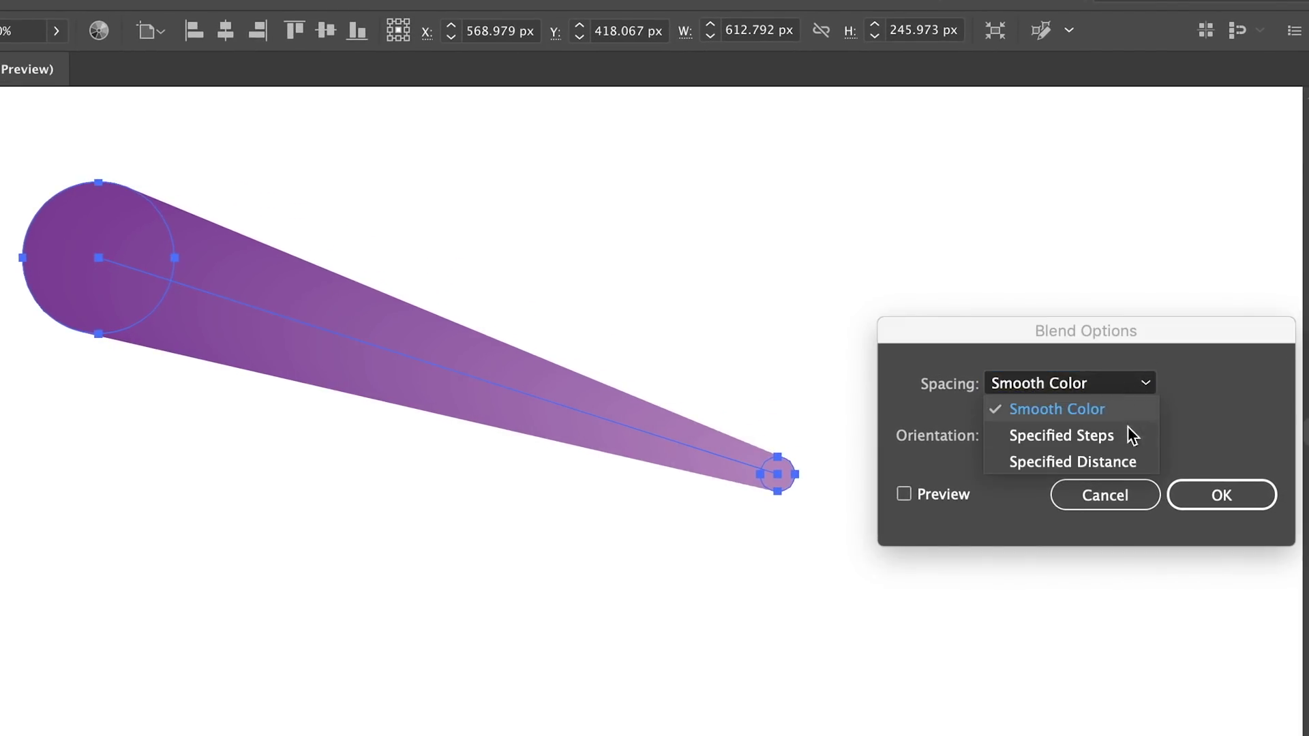
click(1129, 448)
click(906, 497)
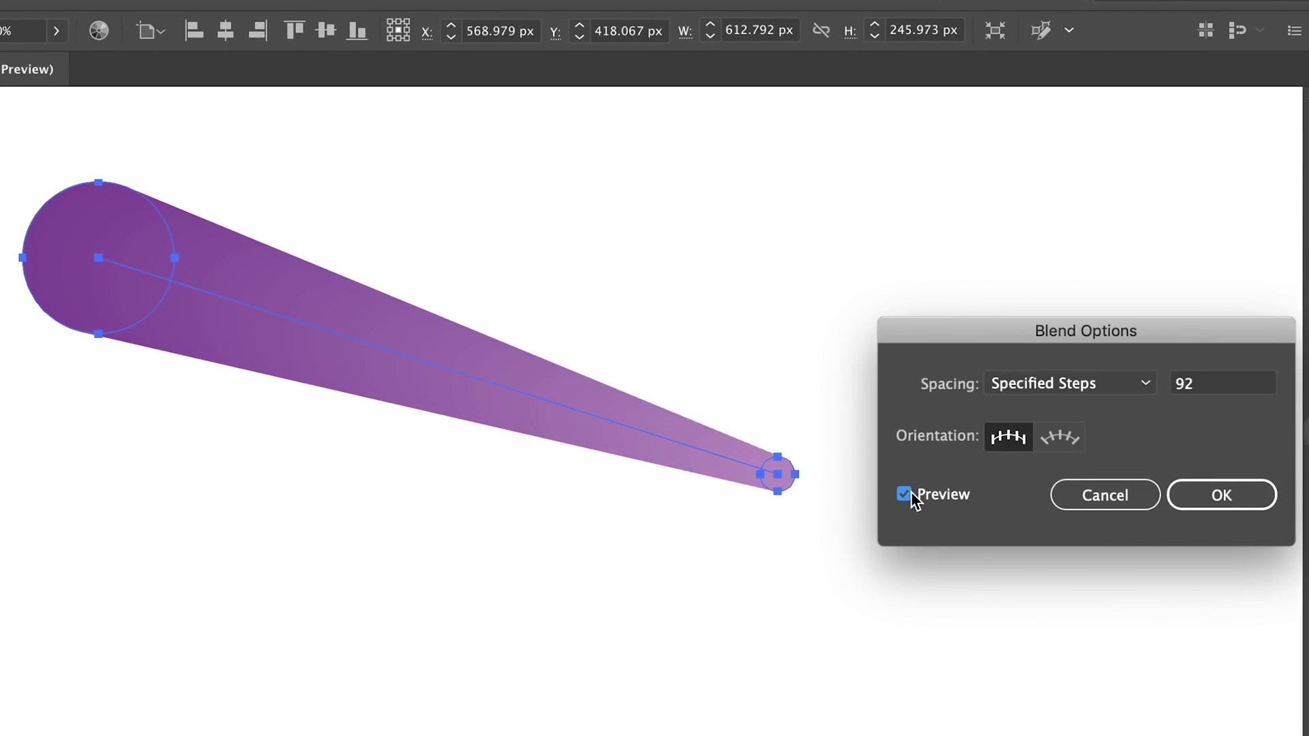
click(1174, 384)
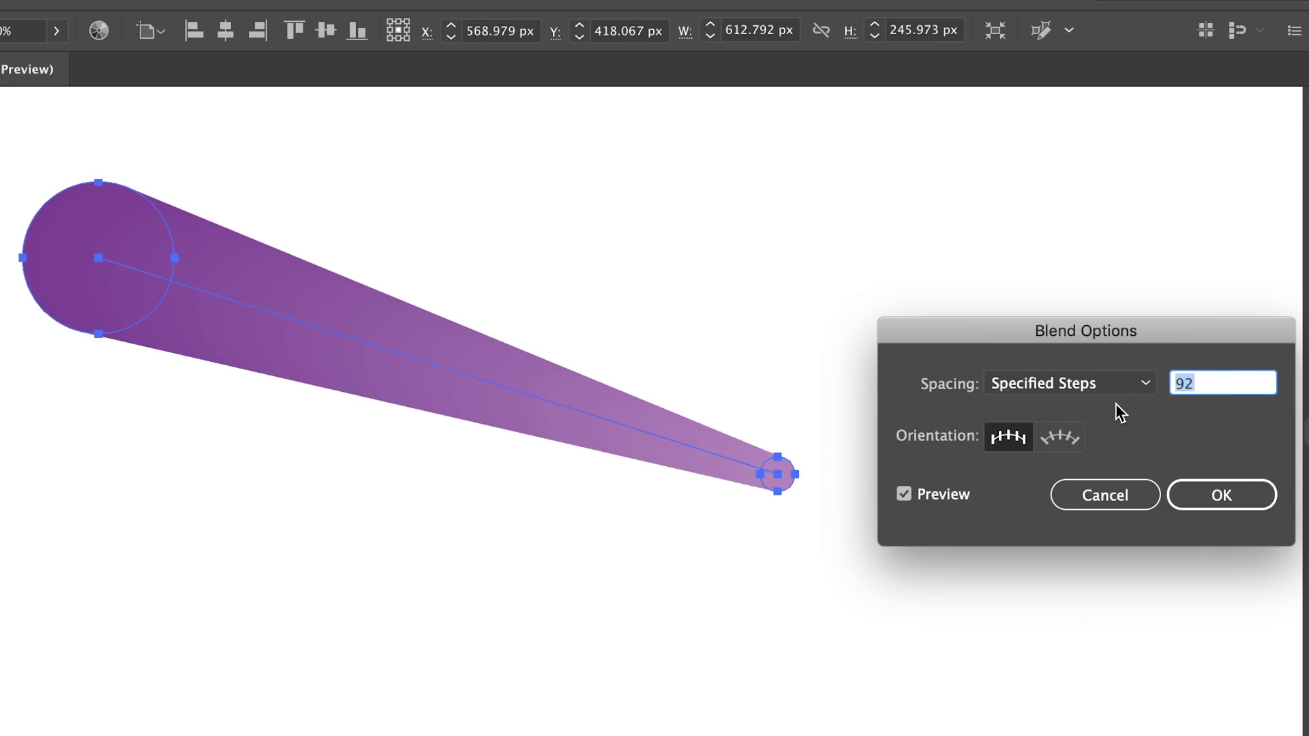
text(25)
key(Tab)
click(920, 495)
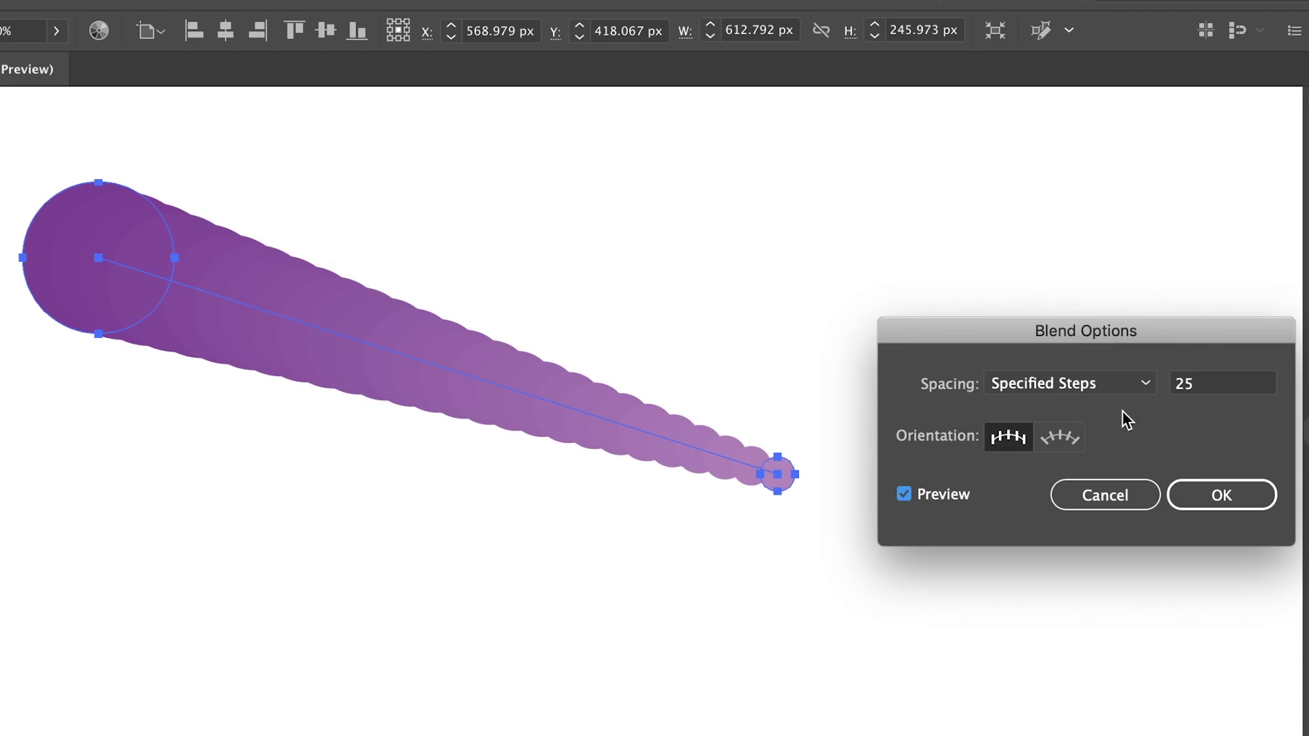
click(1109, 385)
click(1077, 412)
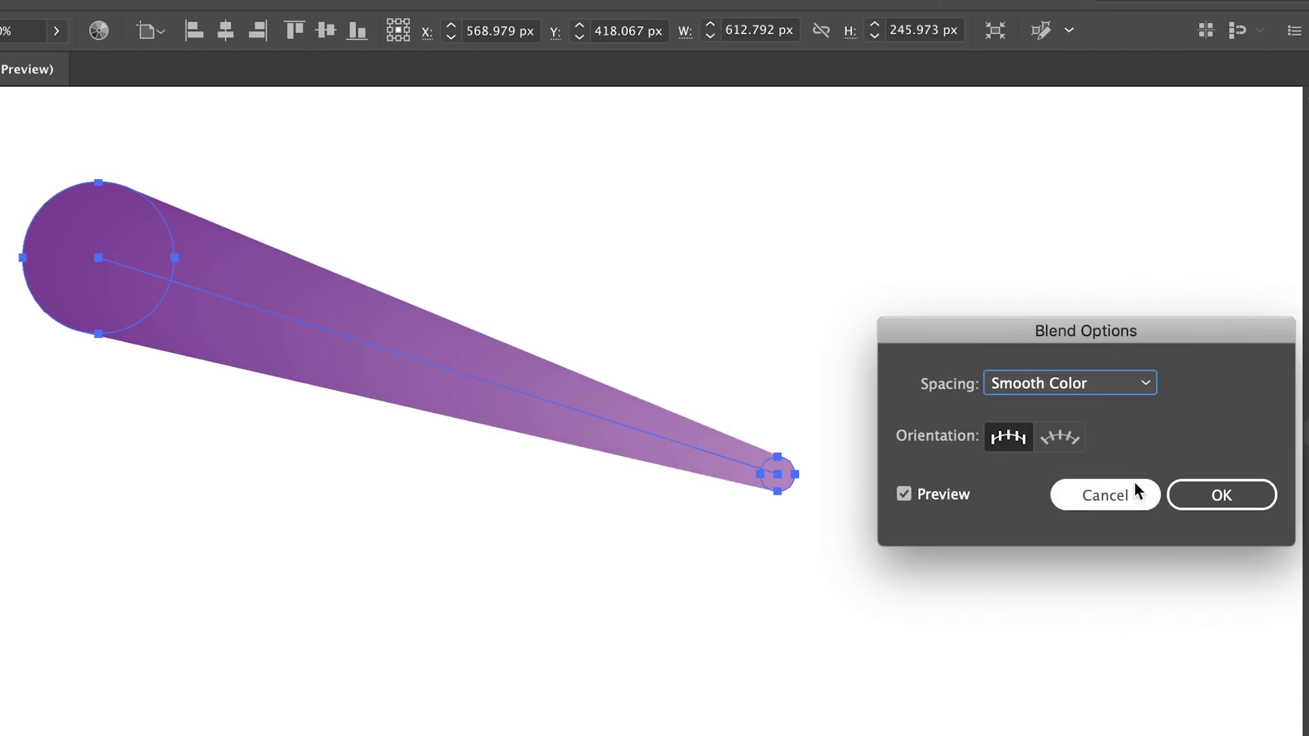
click(1176, 499)
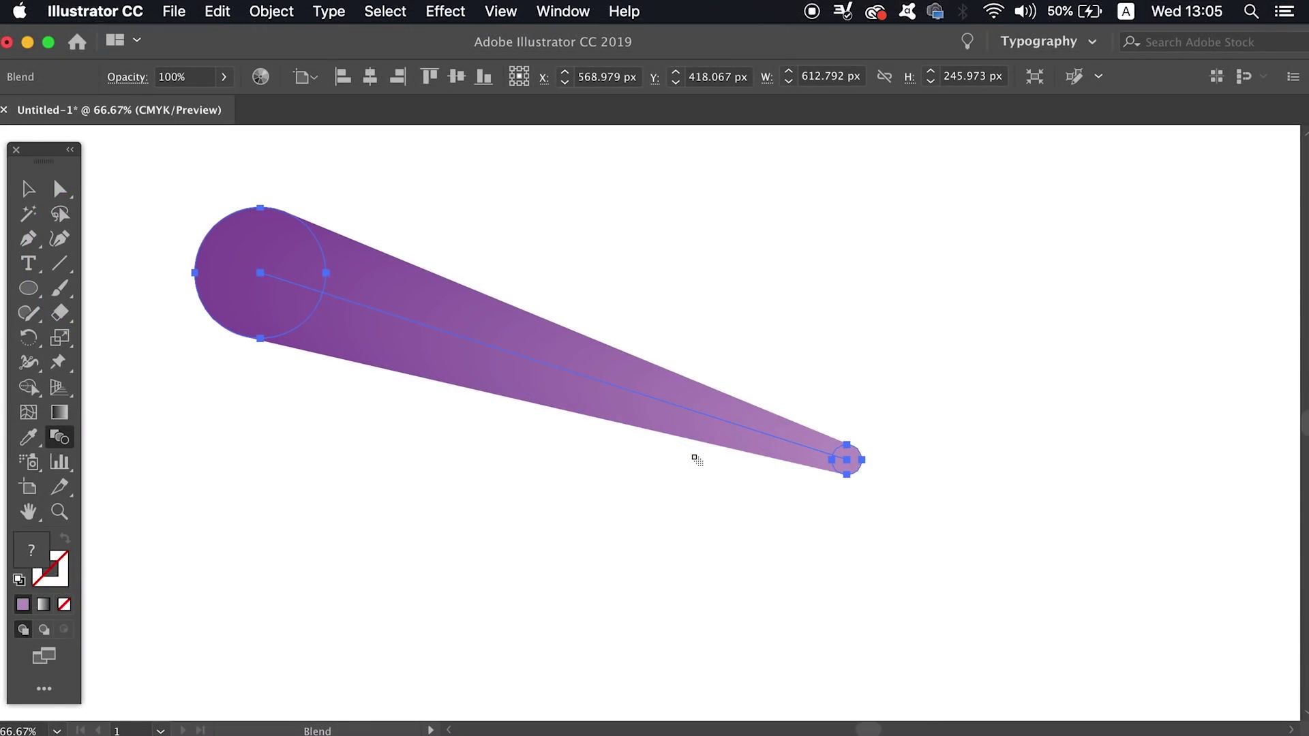
Add four anchor points along the blend spine, spaced toward its thin end.
click(32, 241)
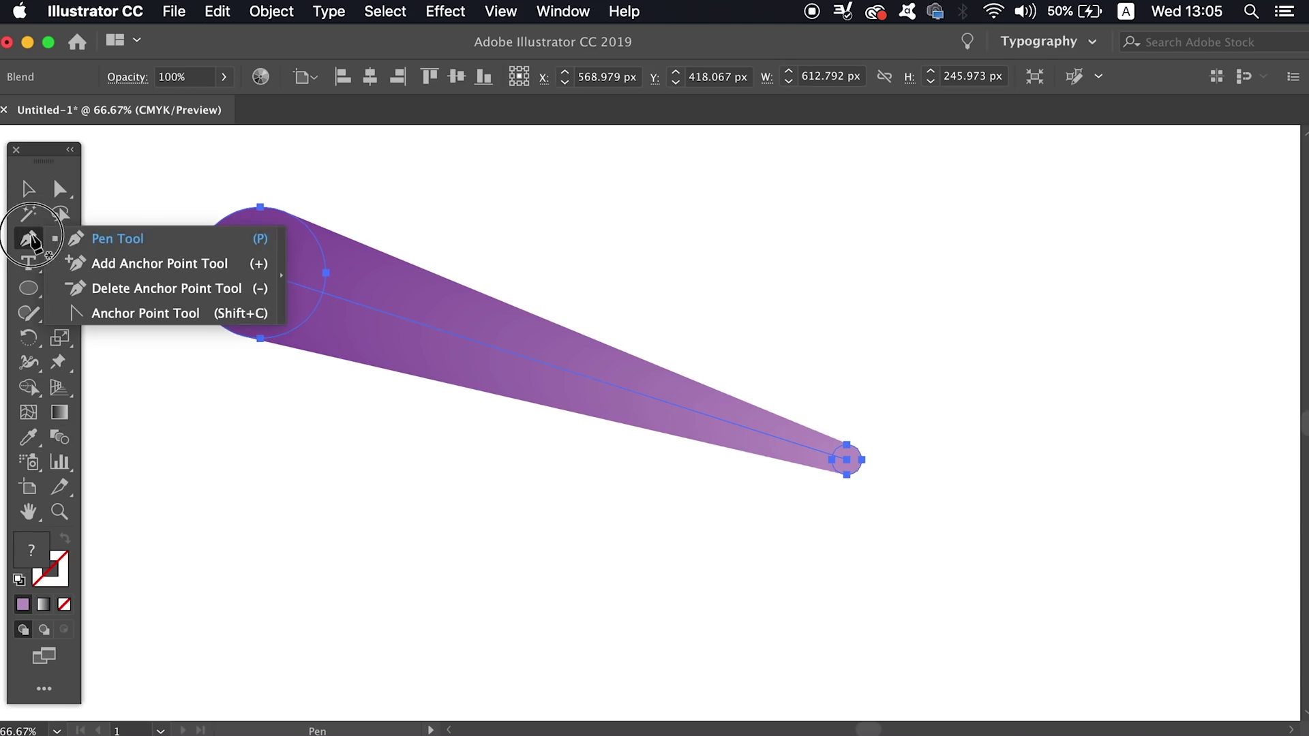
click(139, 267)
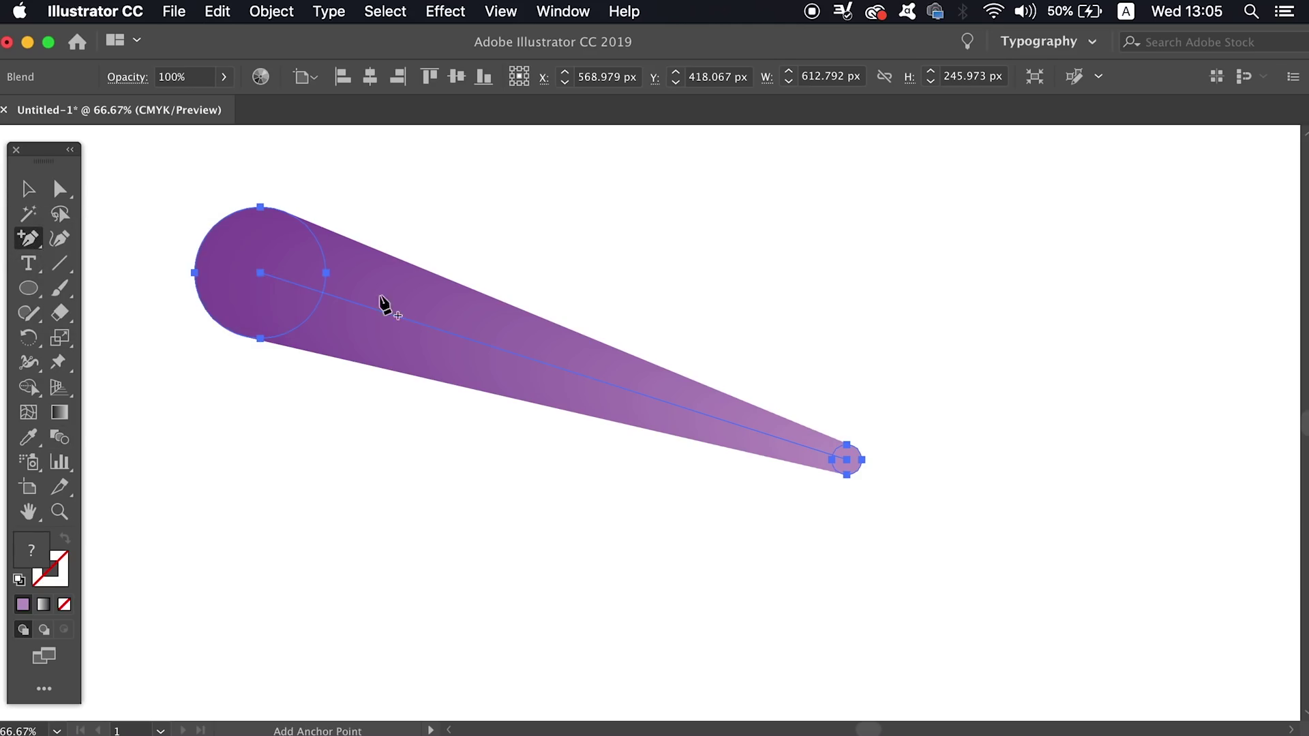
click(366, 306)
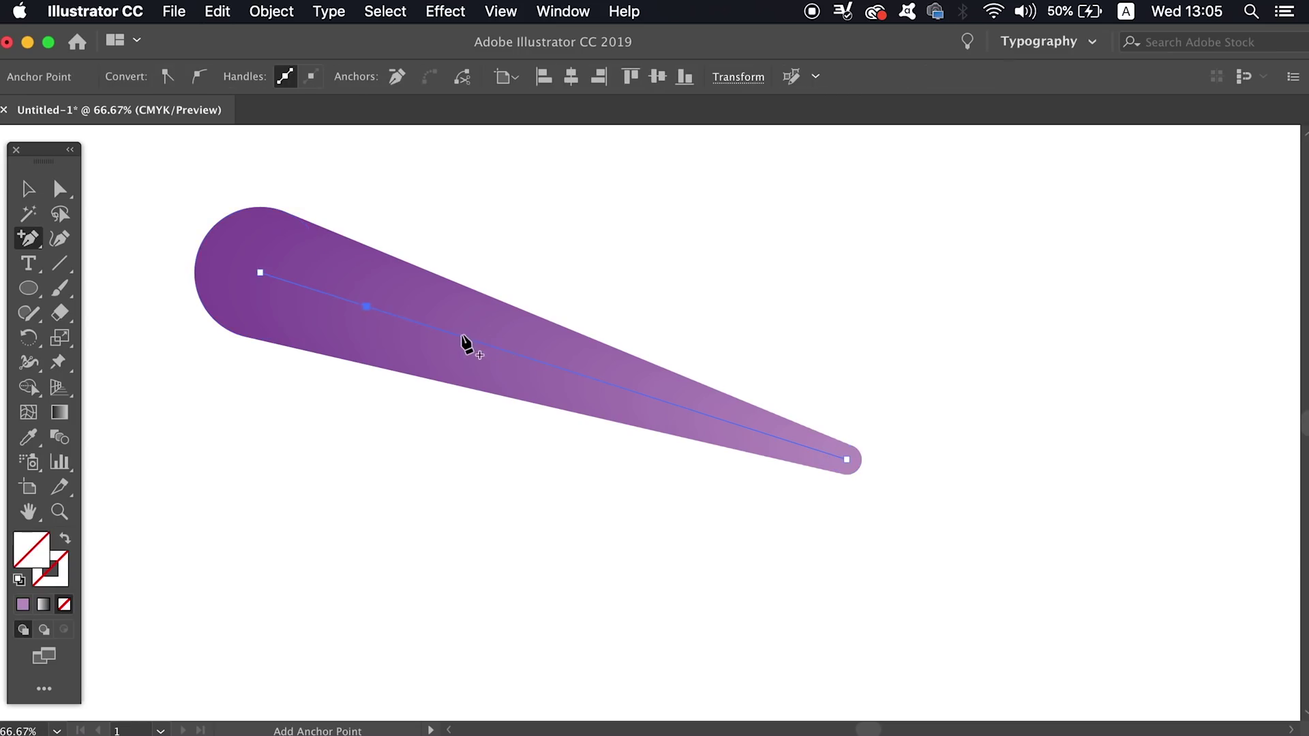
click(565, 370)
click(661, 400)
click(756, 431)
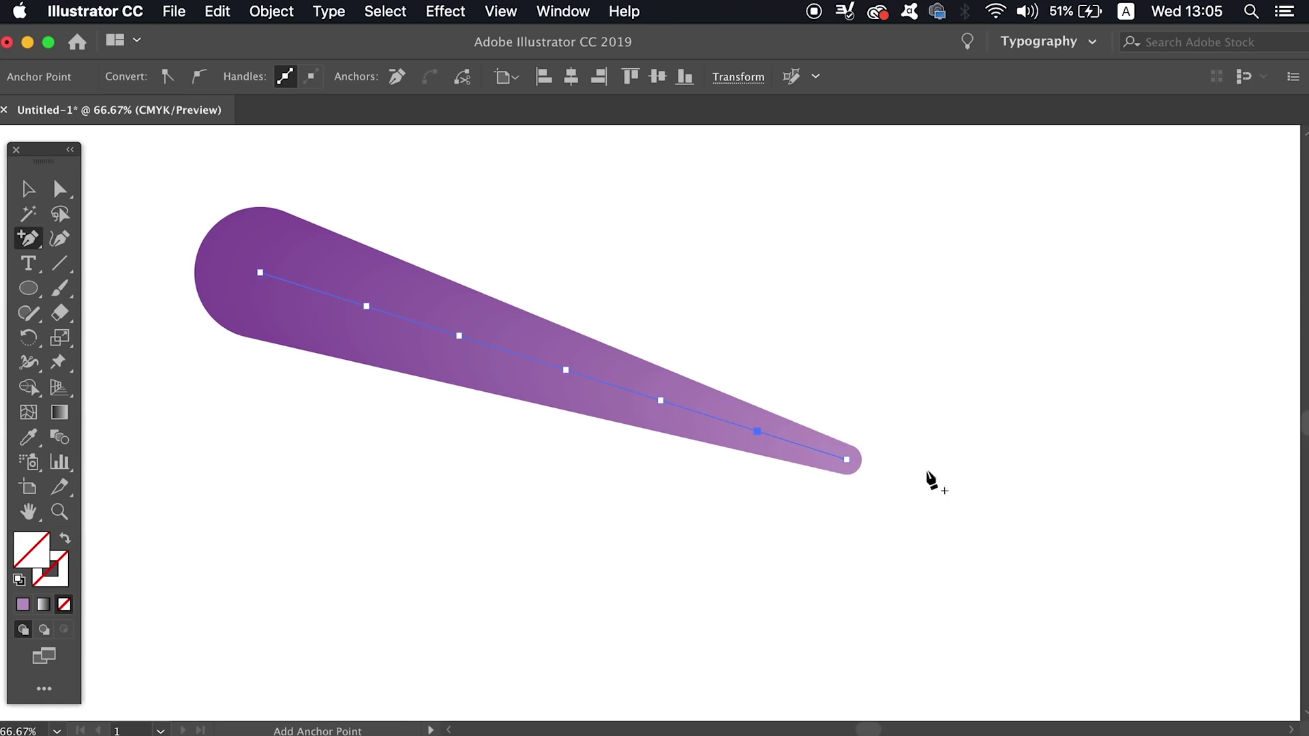
Drag the spine's anchor points into a zig-zag, swinging the thin end lower left and raising the wide end.
key(a)
mouse_move(848, 459)
mouse_down()
mouse_move(682, 543)
mouse_move(476, 557)
mouse_up()
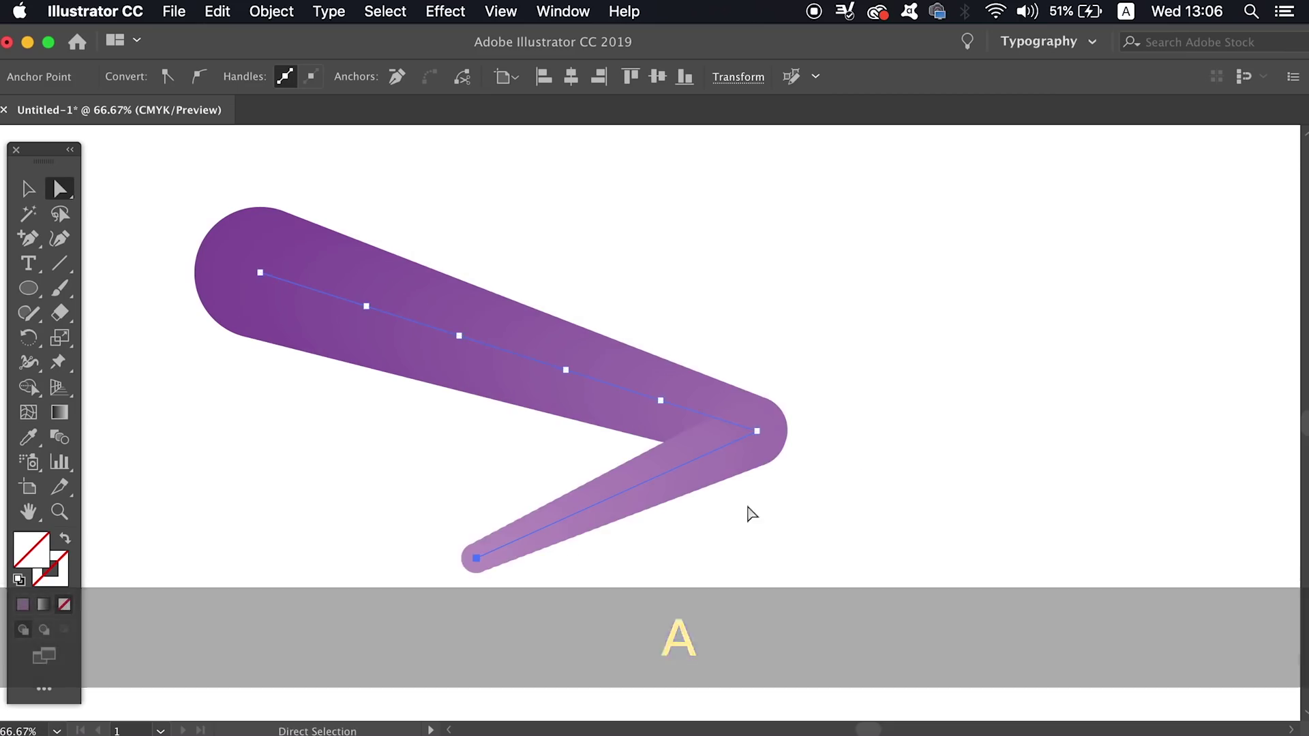
drag(758, 442, 733, 516)
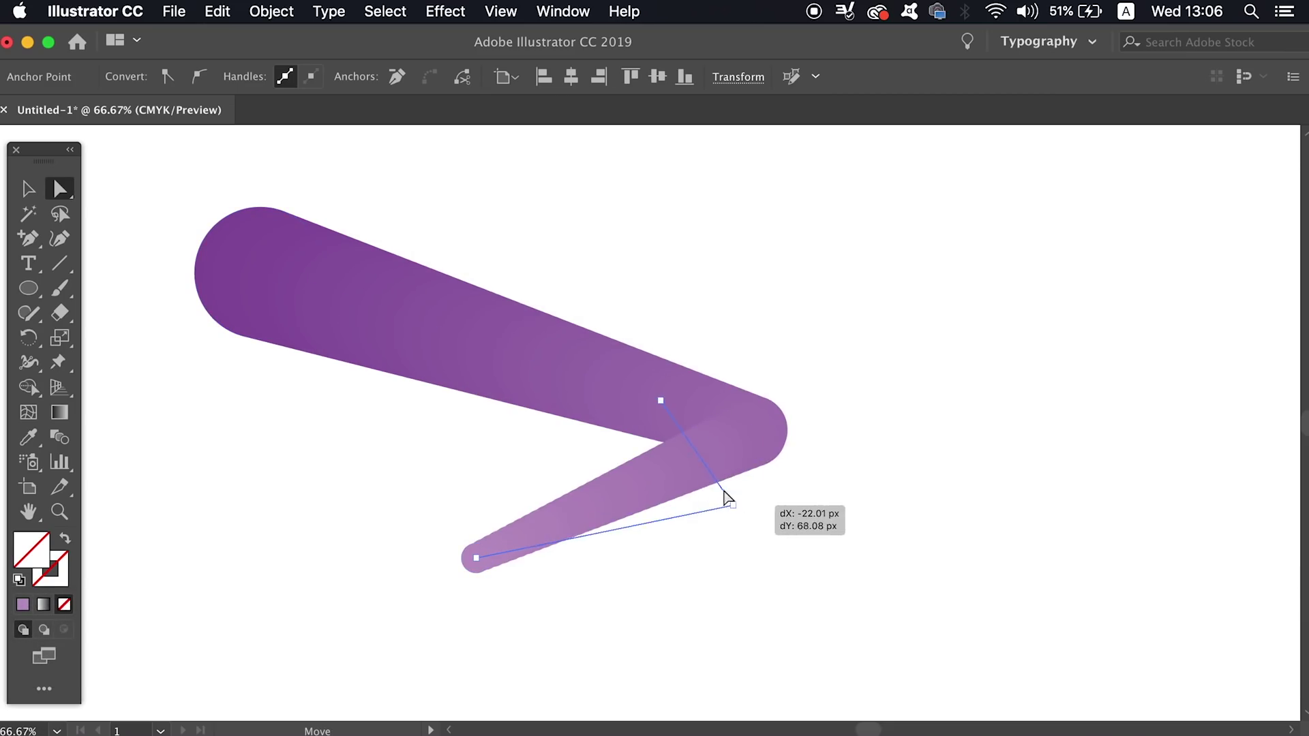
drag(662, 402, 549, 445)
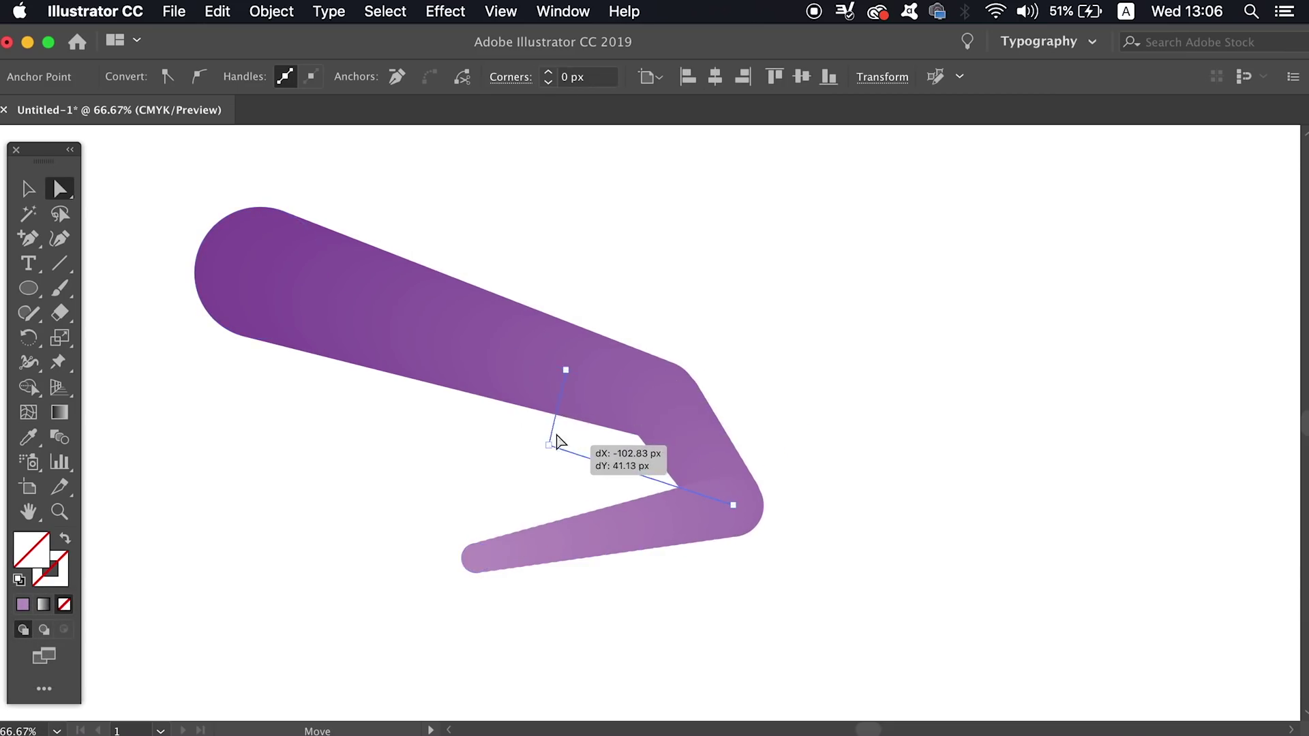
drag(573, 371, 753, 366)
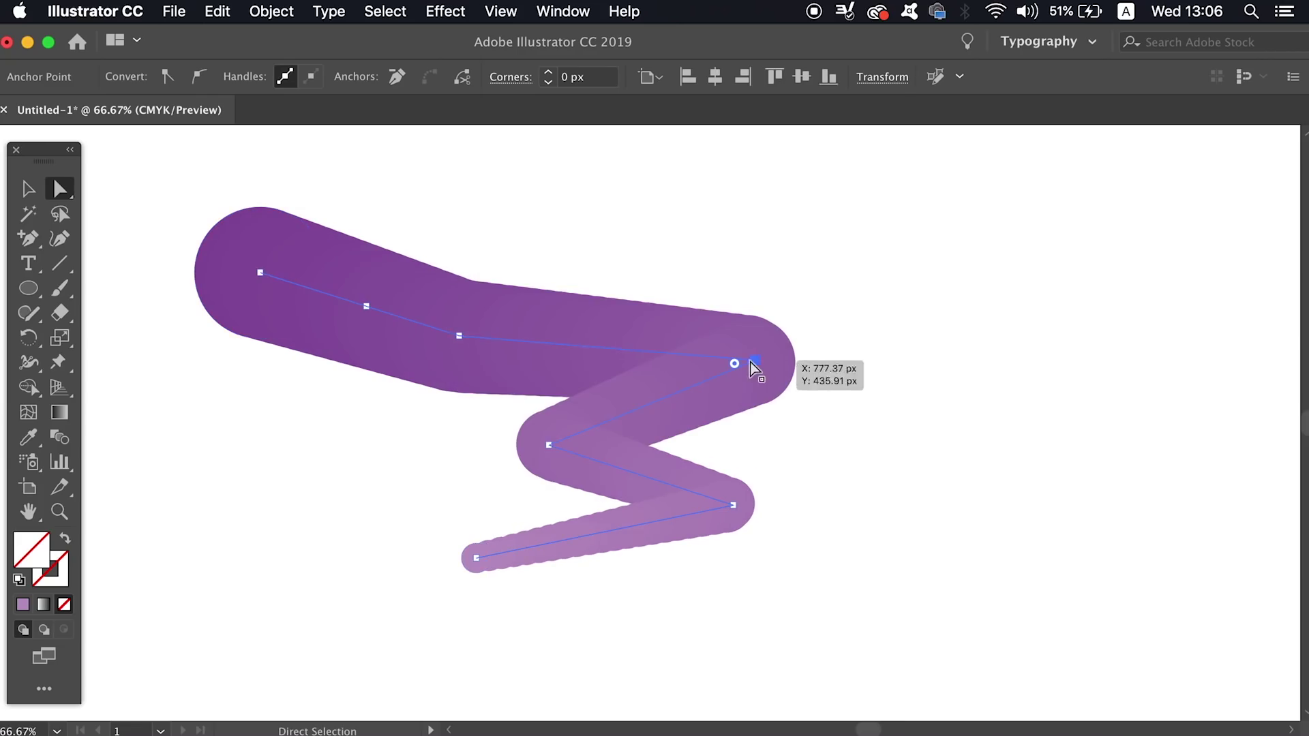
drag(462, 342, 482, 312)
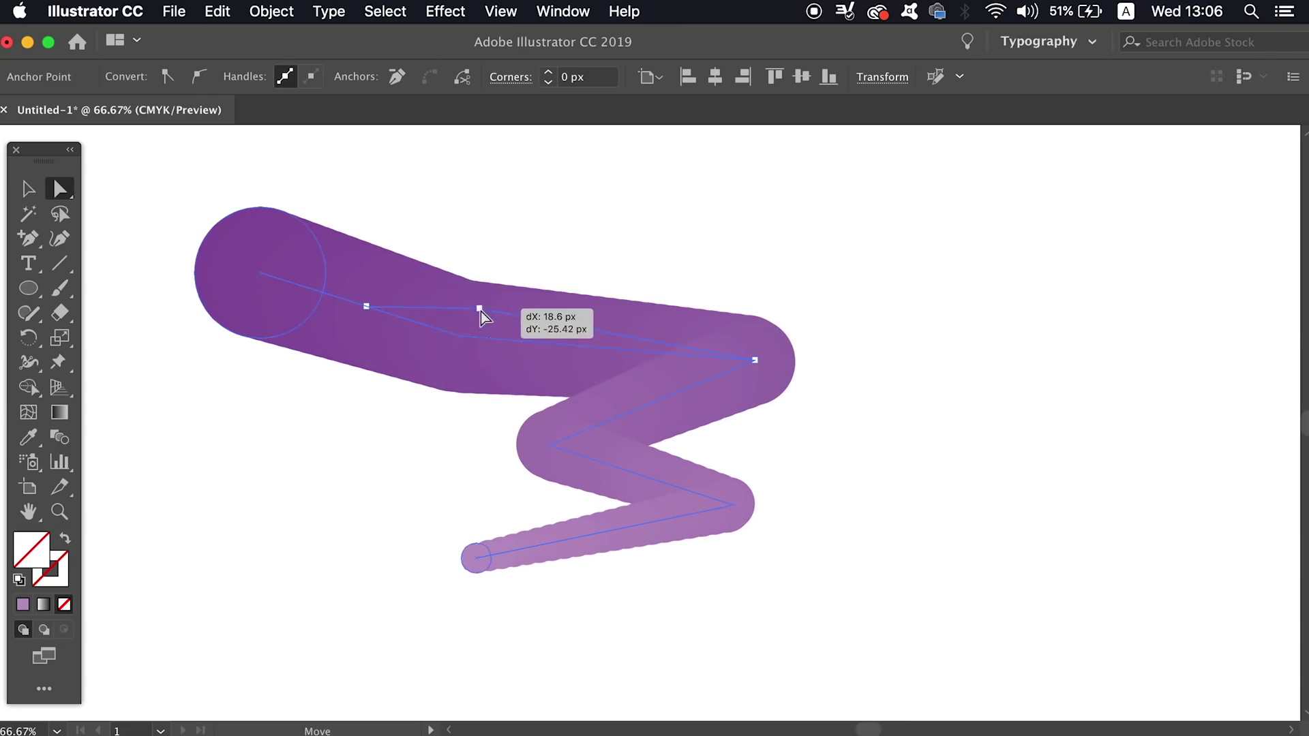
drag(374, 315, 425, 317)
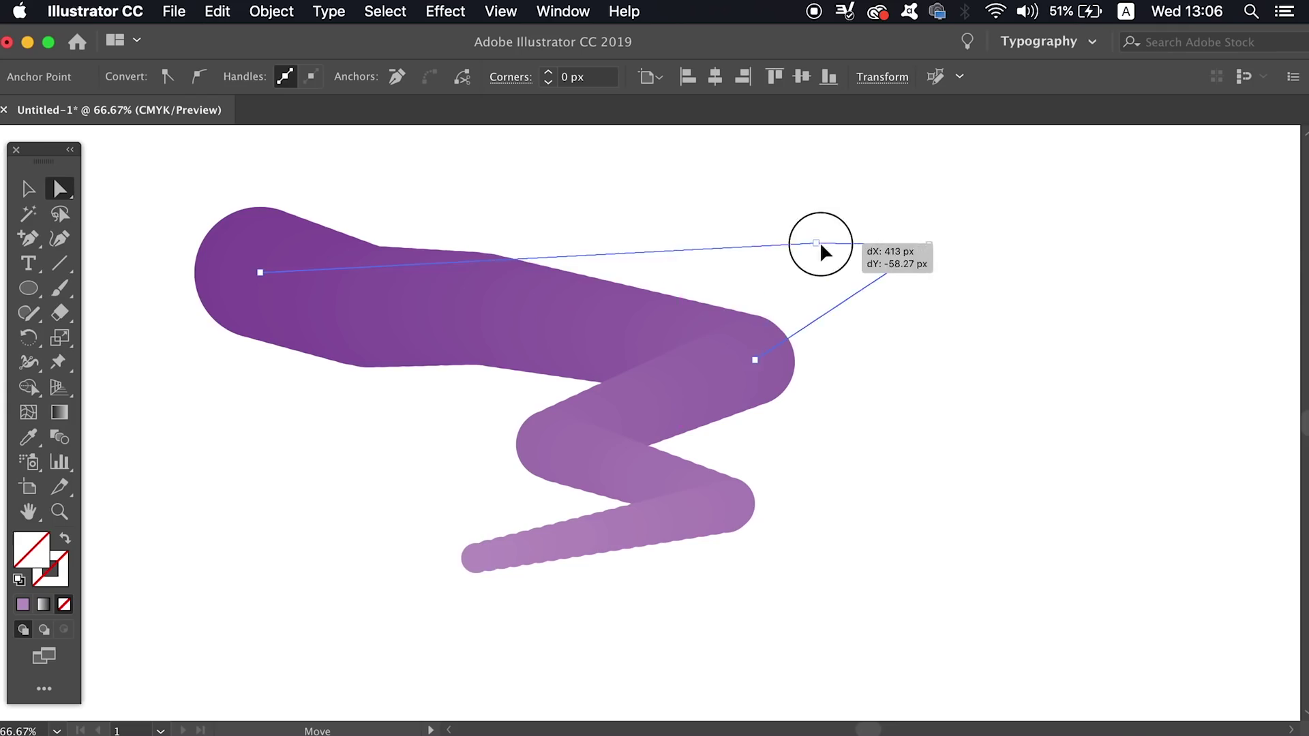
mouse_move(530, 310)
mouse_down()
mouse_move(436, 347)
mouse_move(790, 248)
mouse_move(791, 229)
mouse_up()
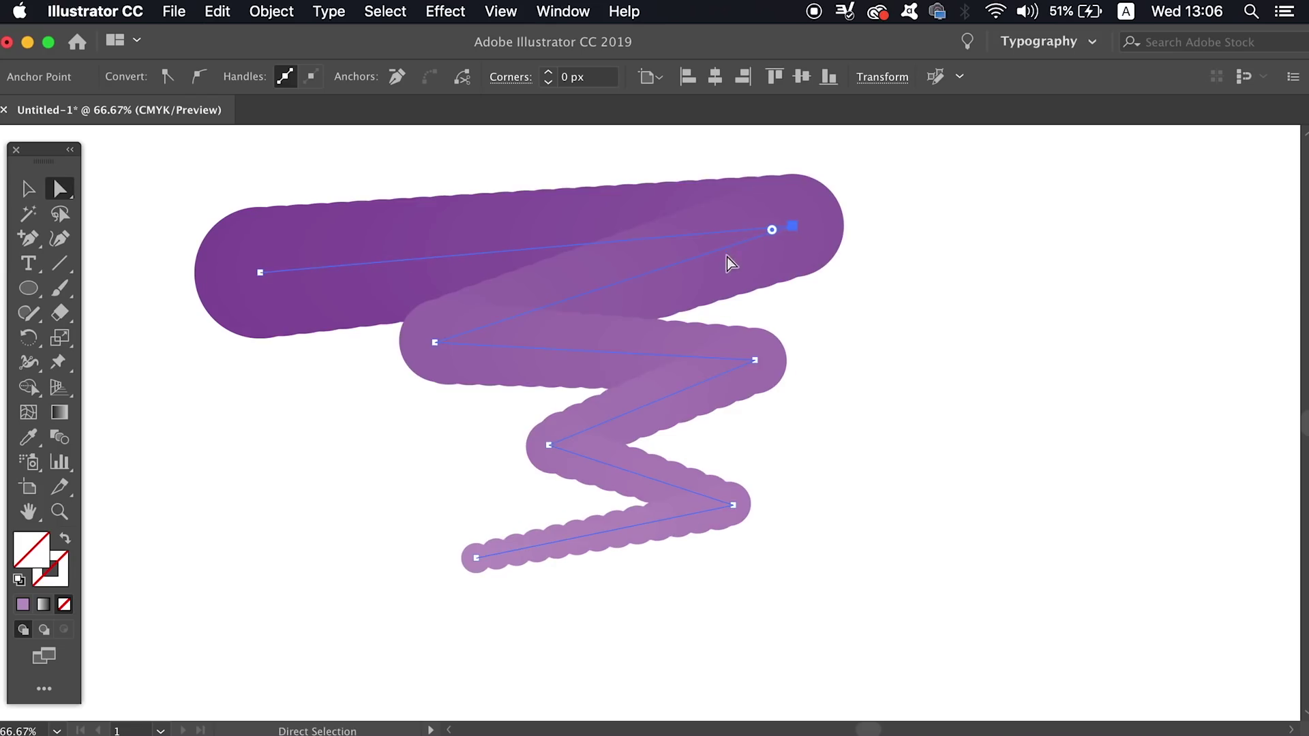
drag(262, 275, 260, 207)
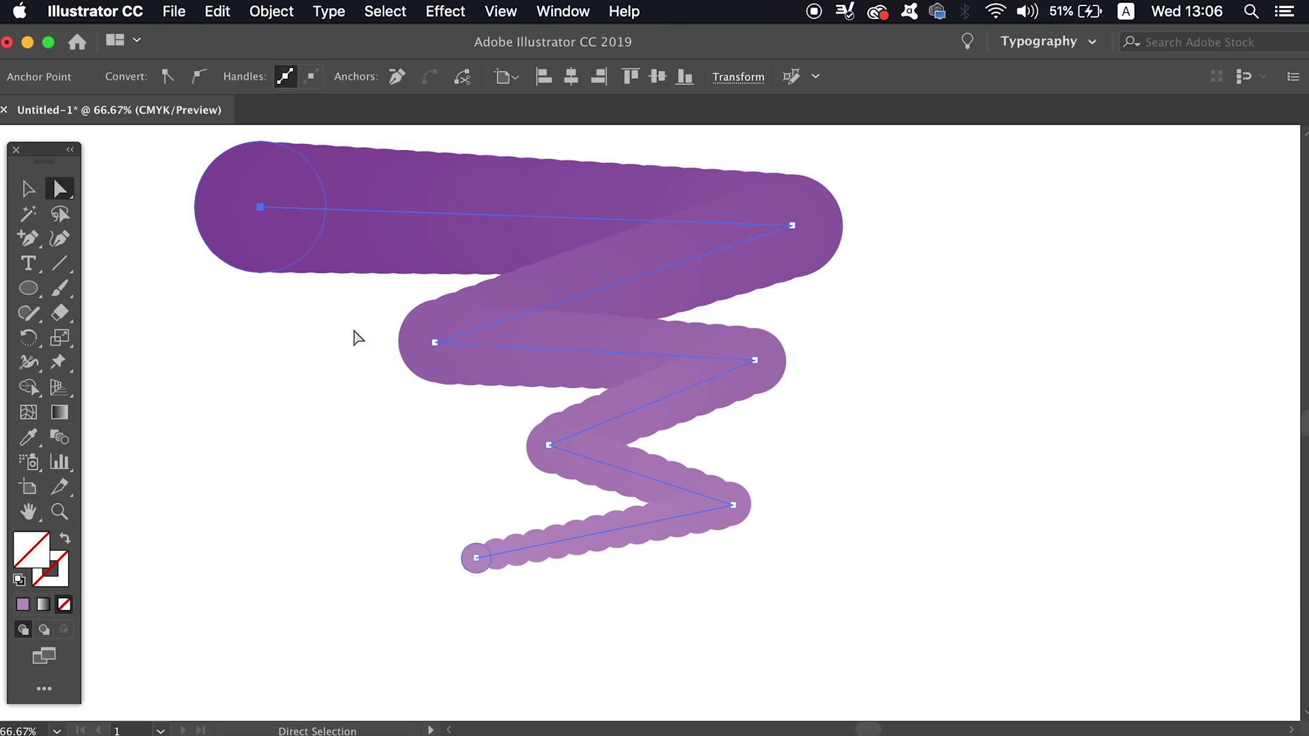
Set the zig-zag blend's spacing to 400 Specified Steps with Preview on, then deselect.
key(w)
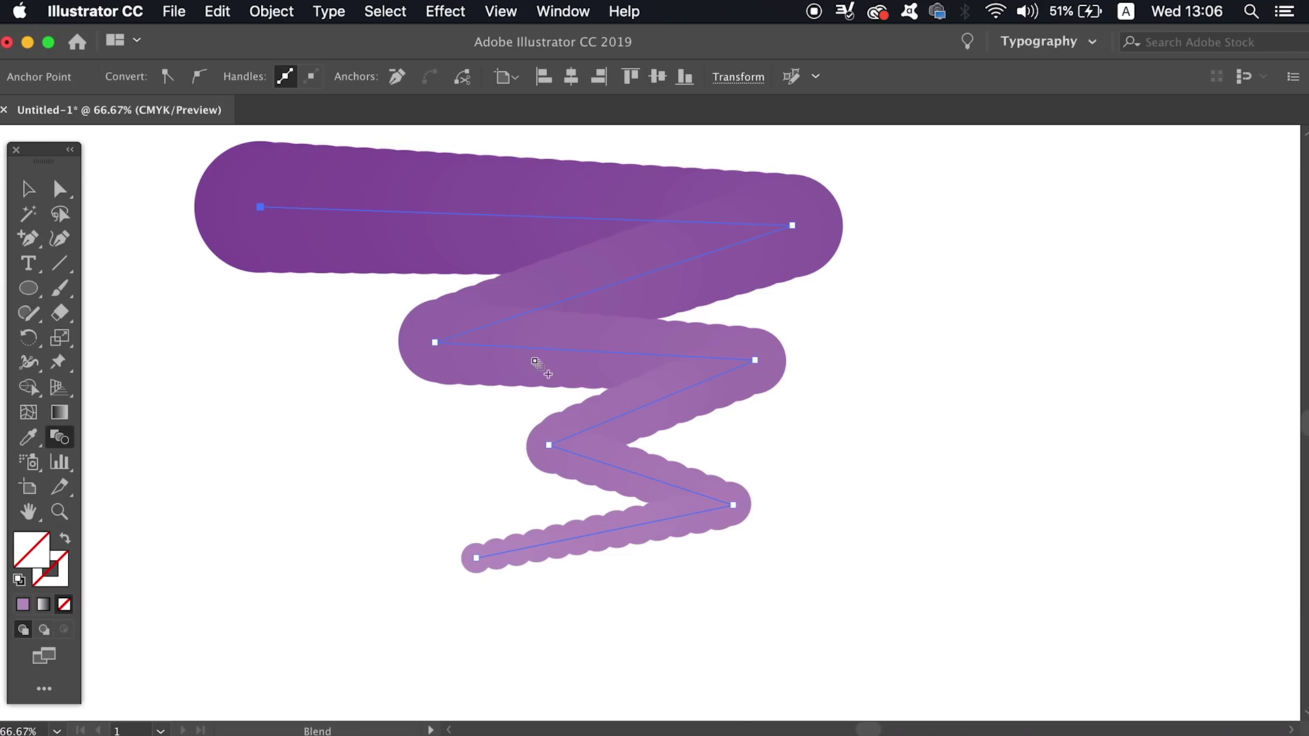
right_click(544, 358)
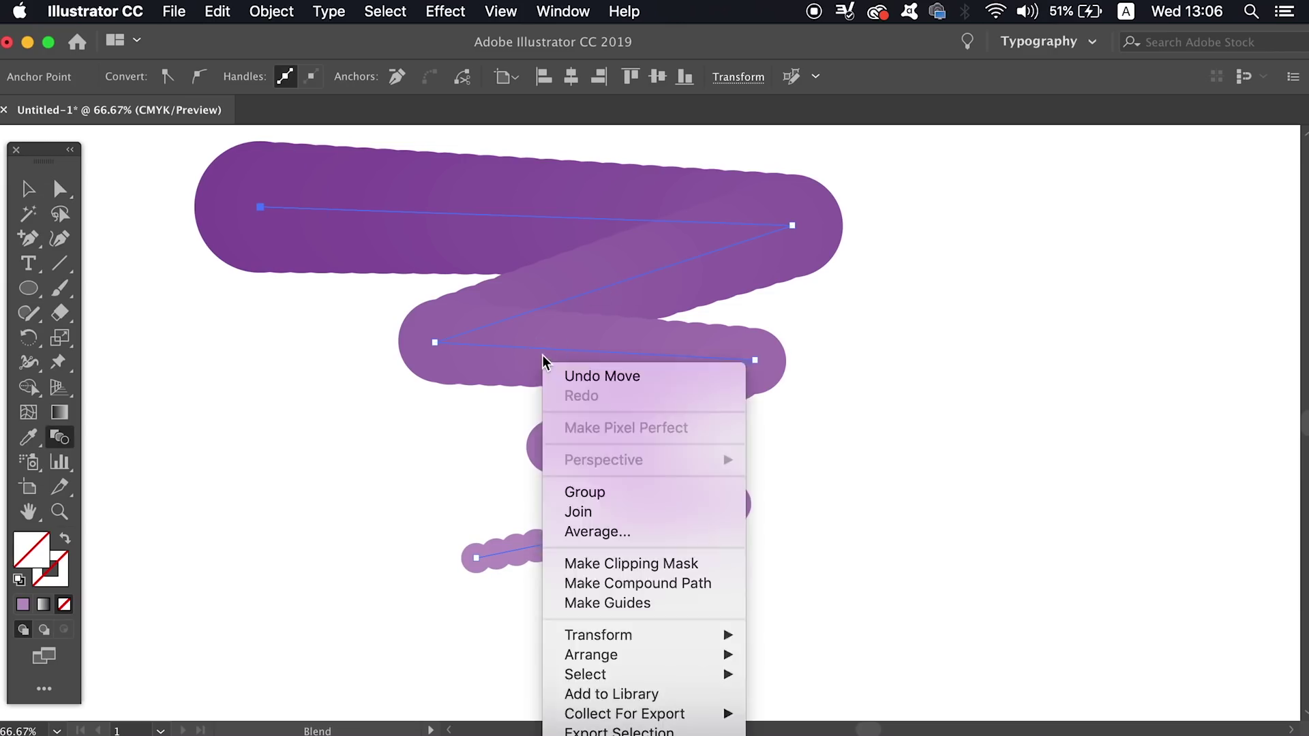
click(558, 301)
key(Return)
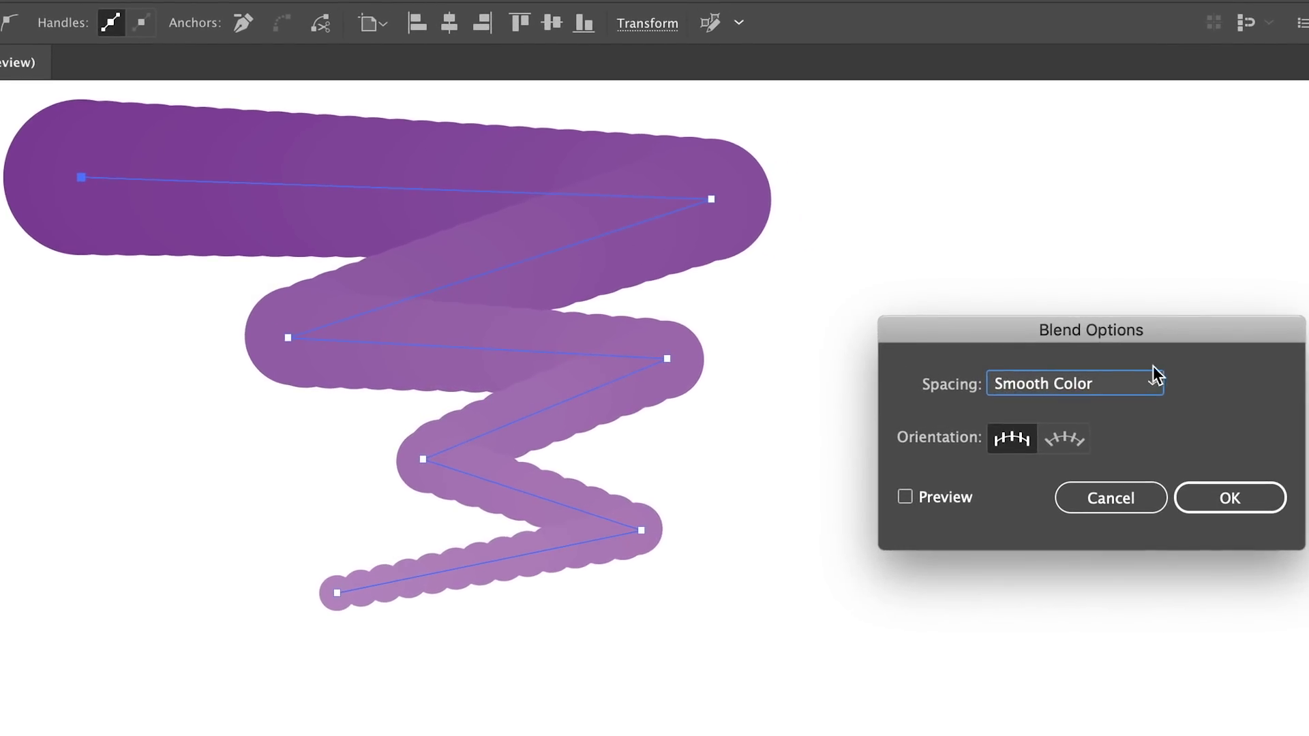
click(1141, 385)
click(1112, 437)
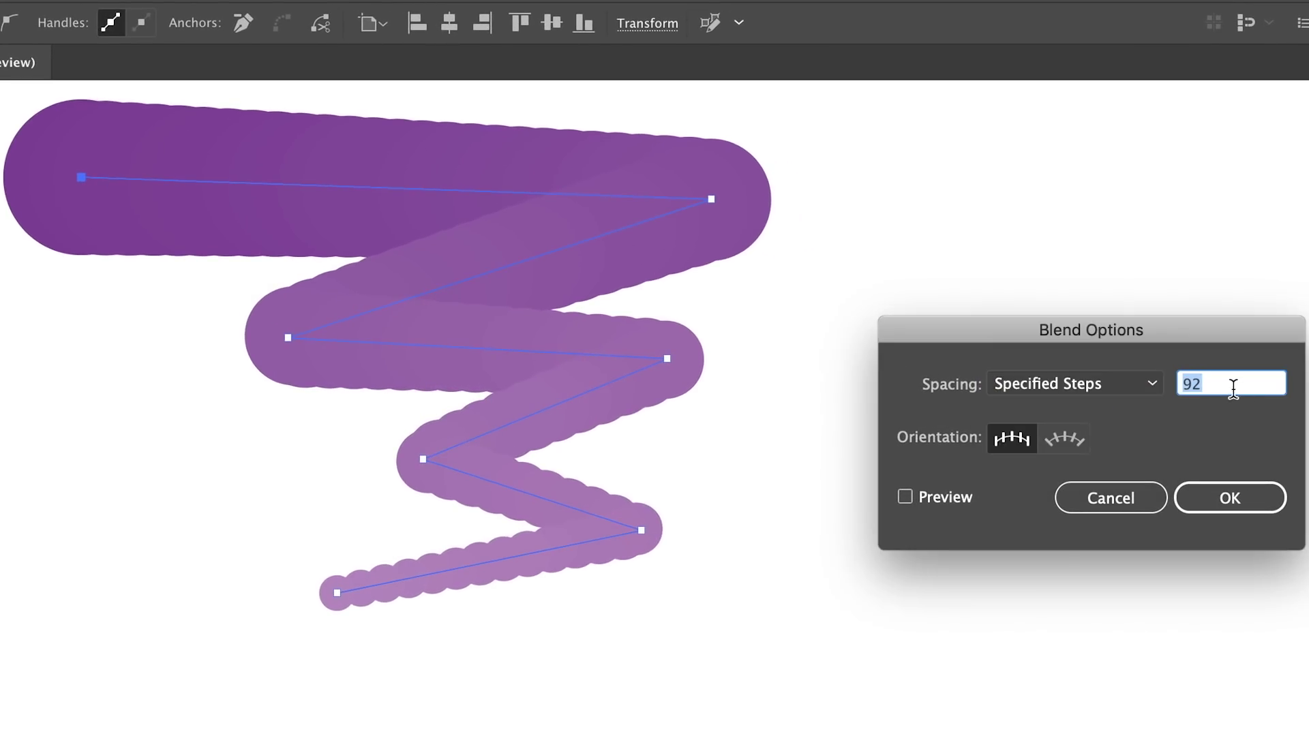
text(400)
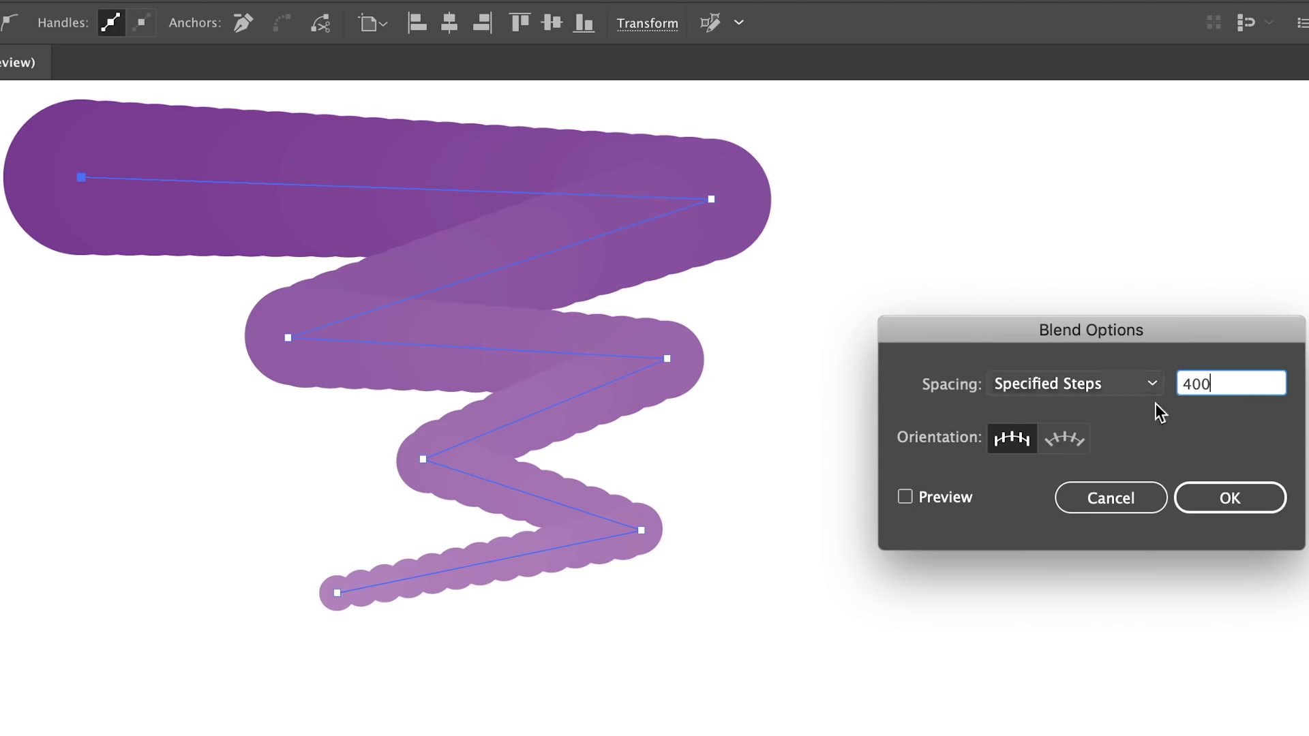
click(957, 503)
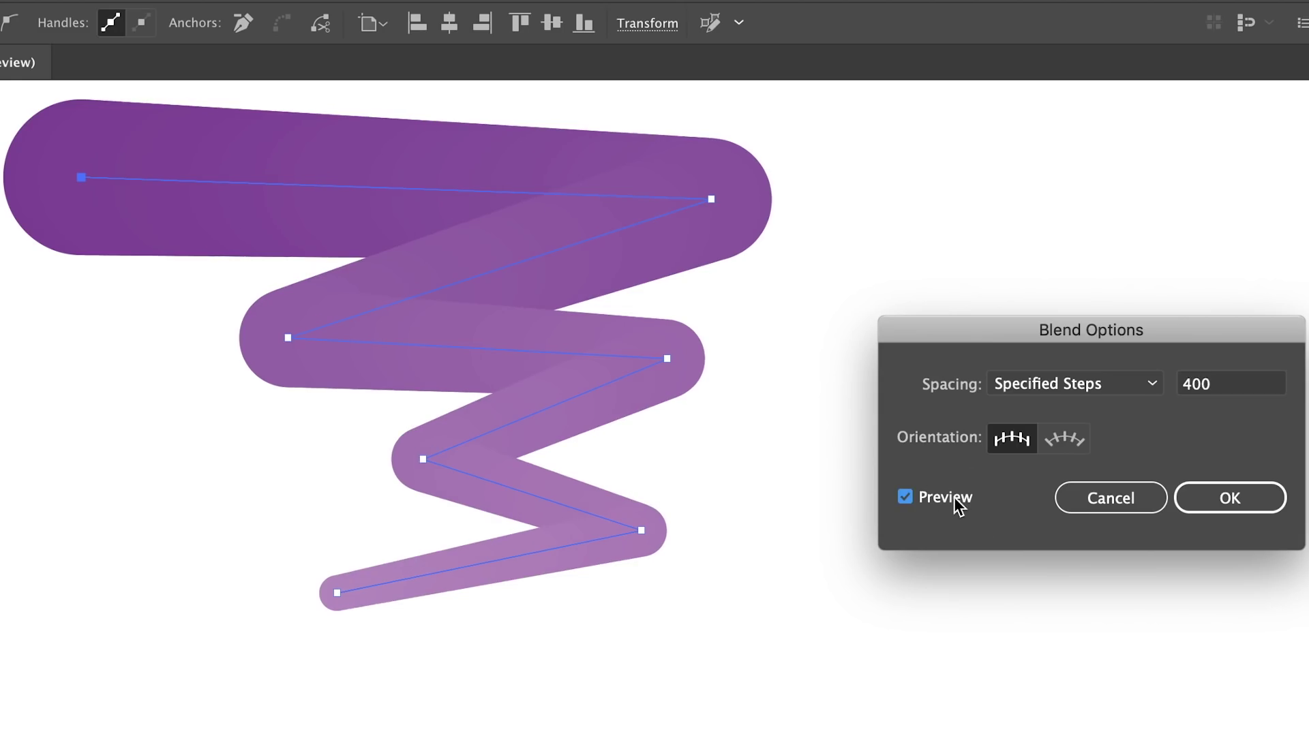
click(1225, 499)
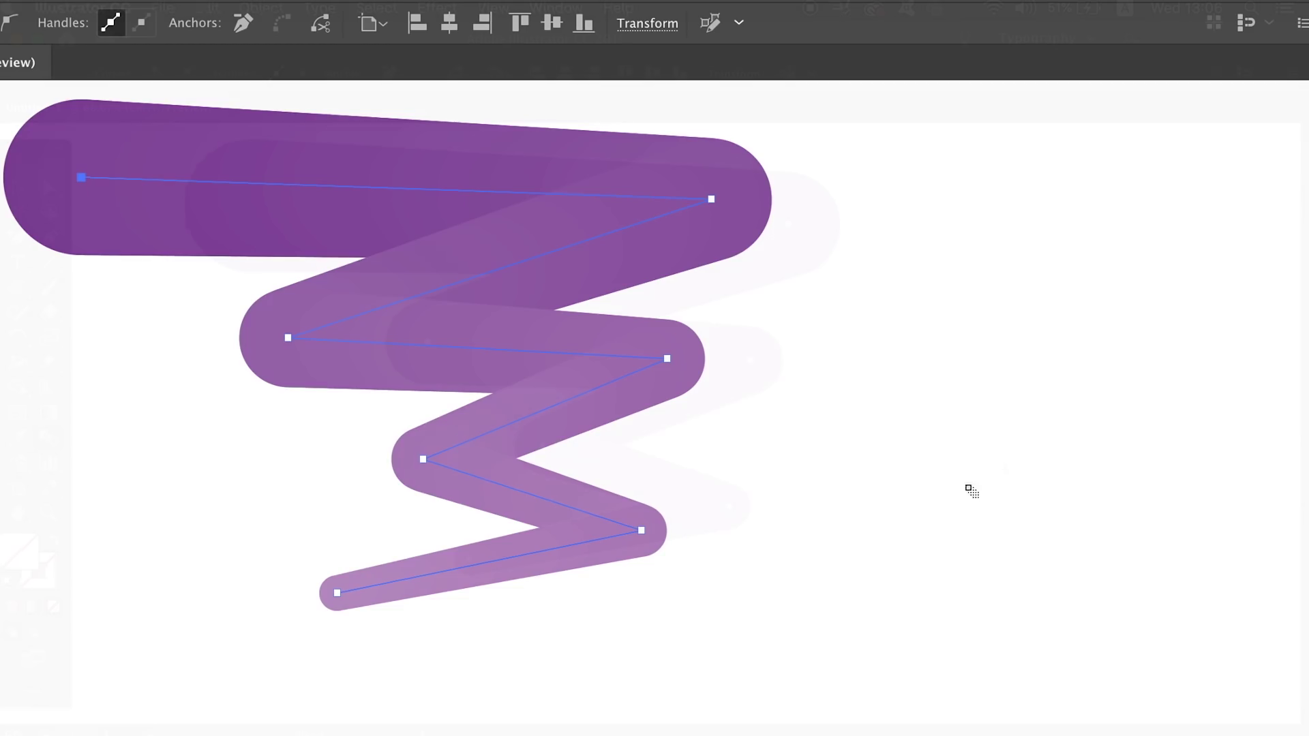
click(879, 433)
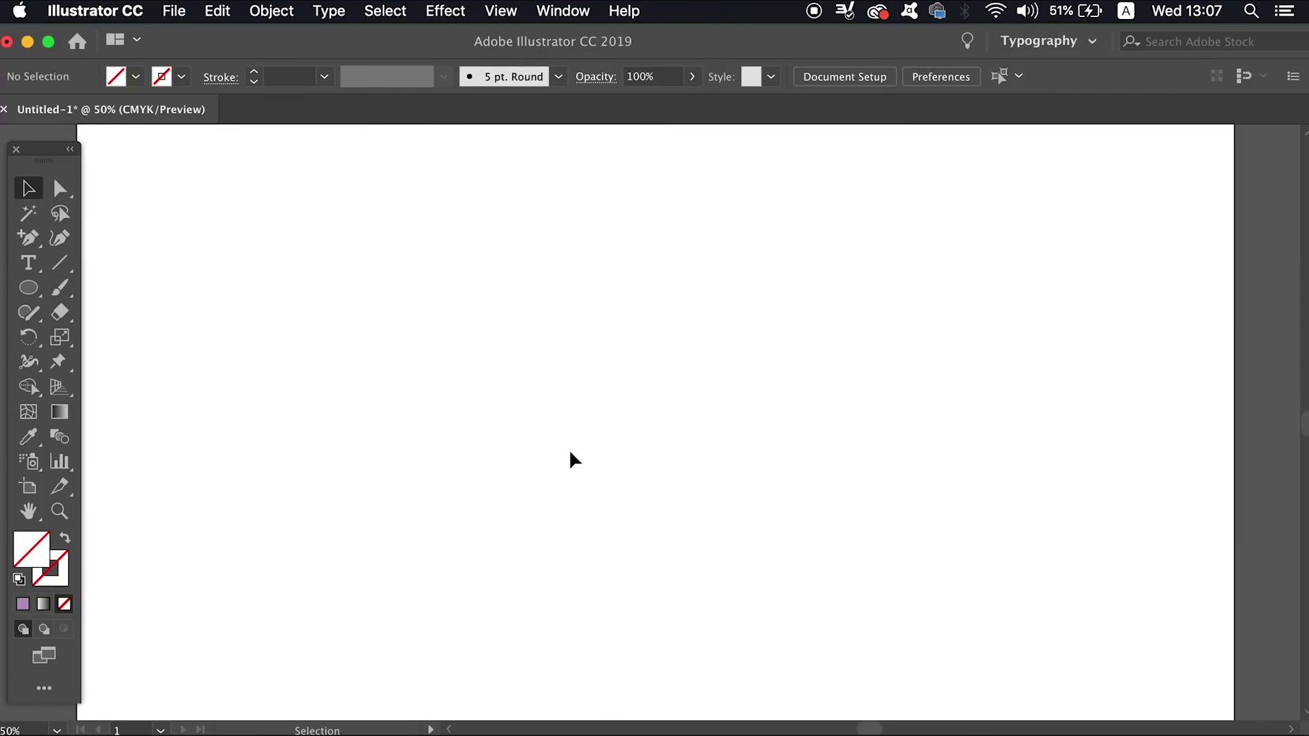
Draw a large light purple rectangle on the artboard's left side.
key(m)
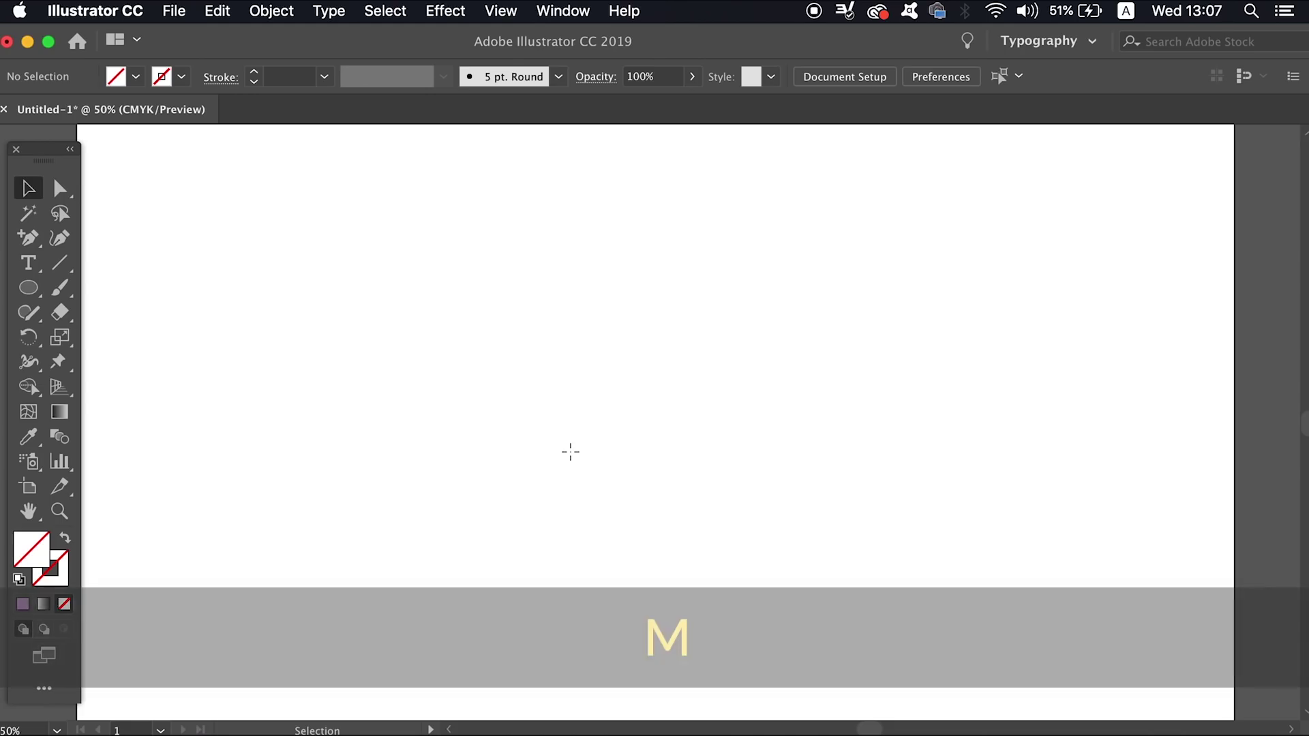
drag(355, 151, 776, 663)
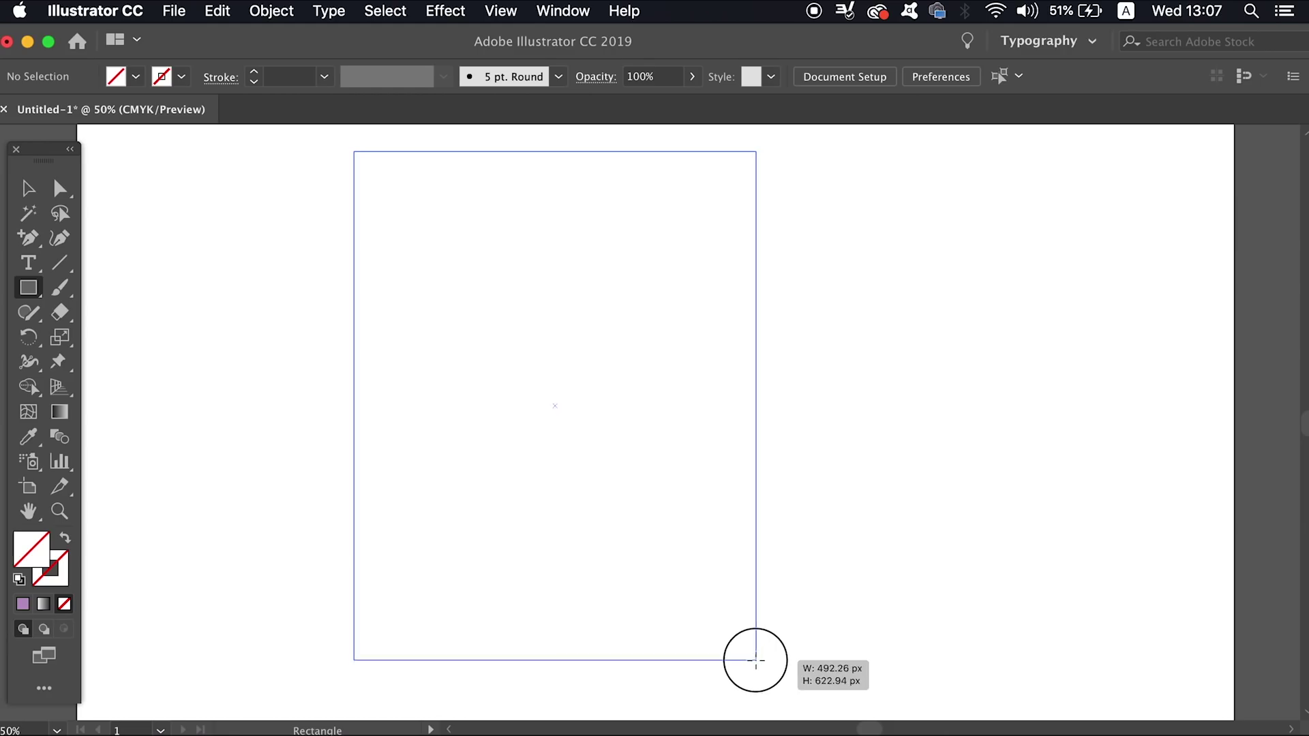
drag(775, 663, 755, 659)
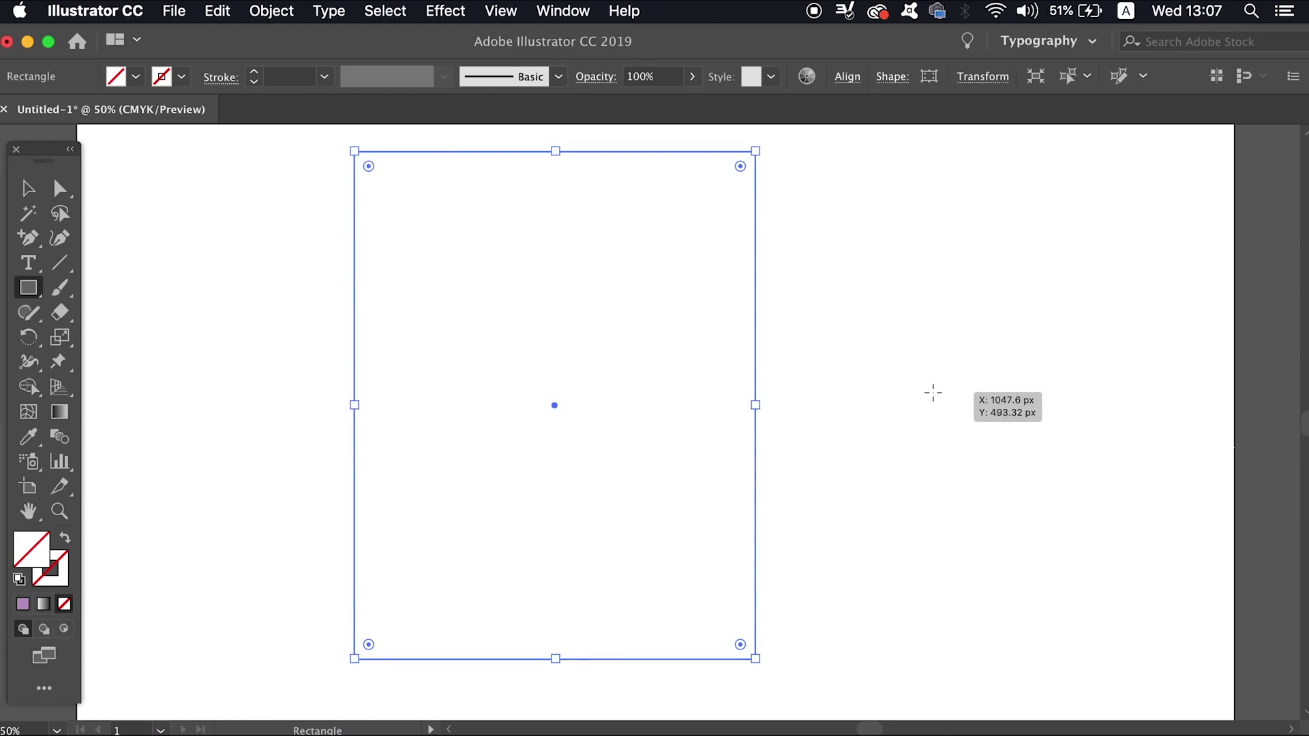
click(23, 603)
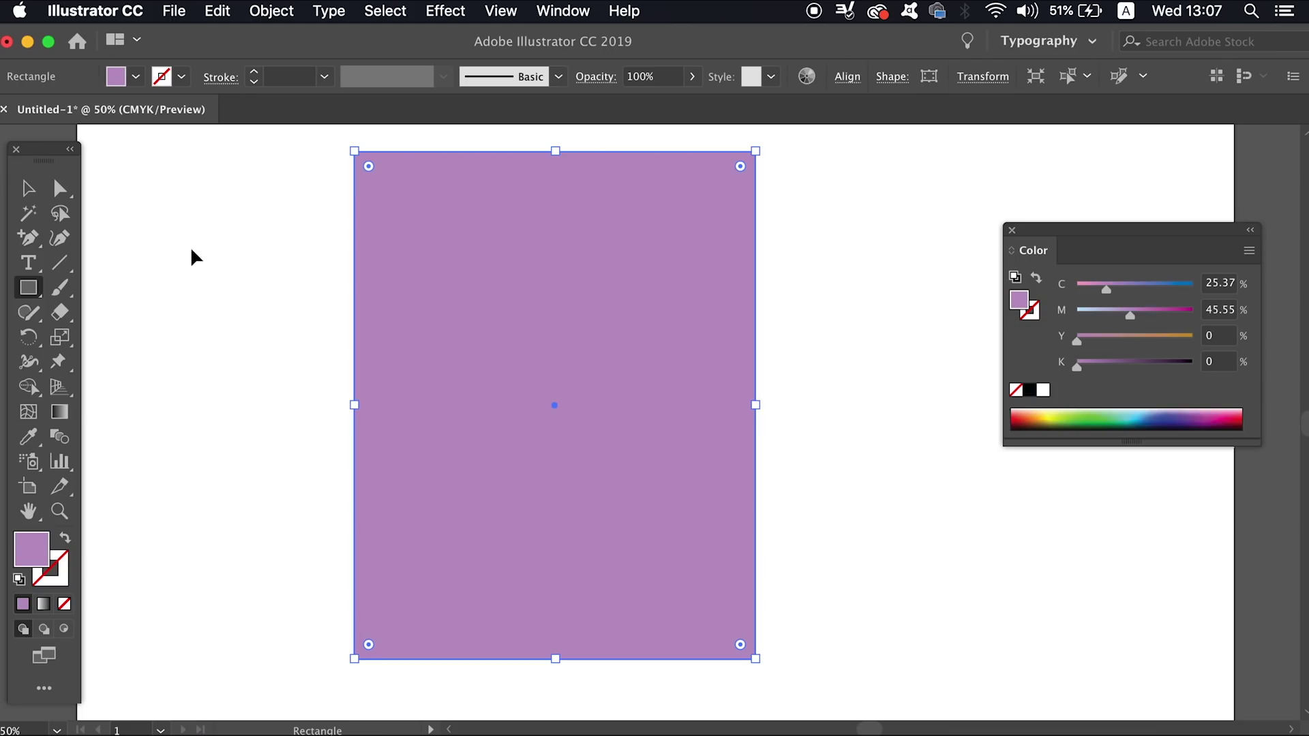
key(v)
click(1013, 229)
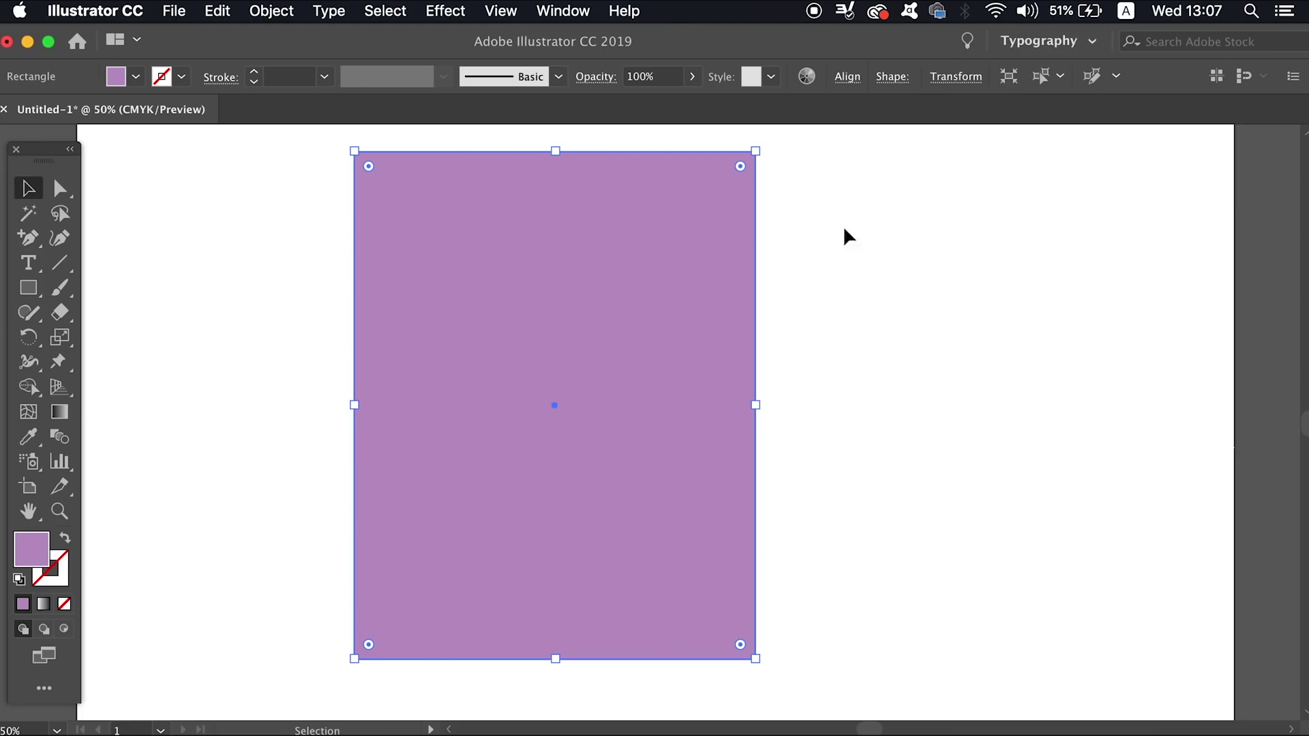
Draw a dark purple five-sided polygon to the right of the rectangle.
click(152, 282)
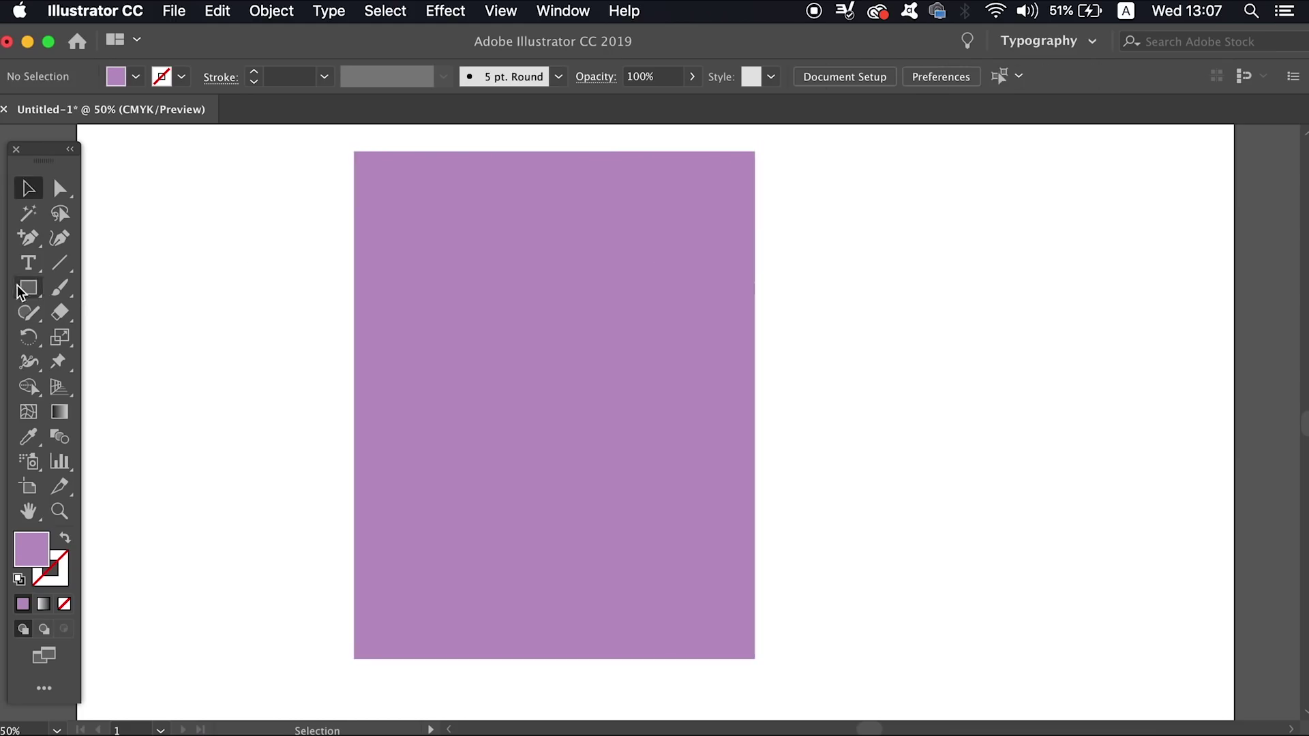
mouse_move(29, 288)
mouse_down()
mouse_move(245, 317)
mouse_move(190, 362)
mouse_up()
drag(938, 267, 947, 379)
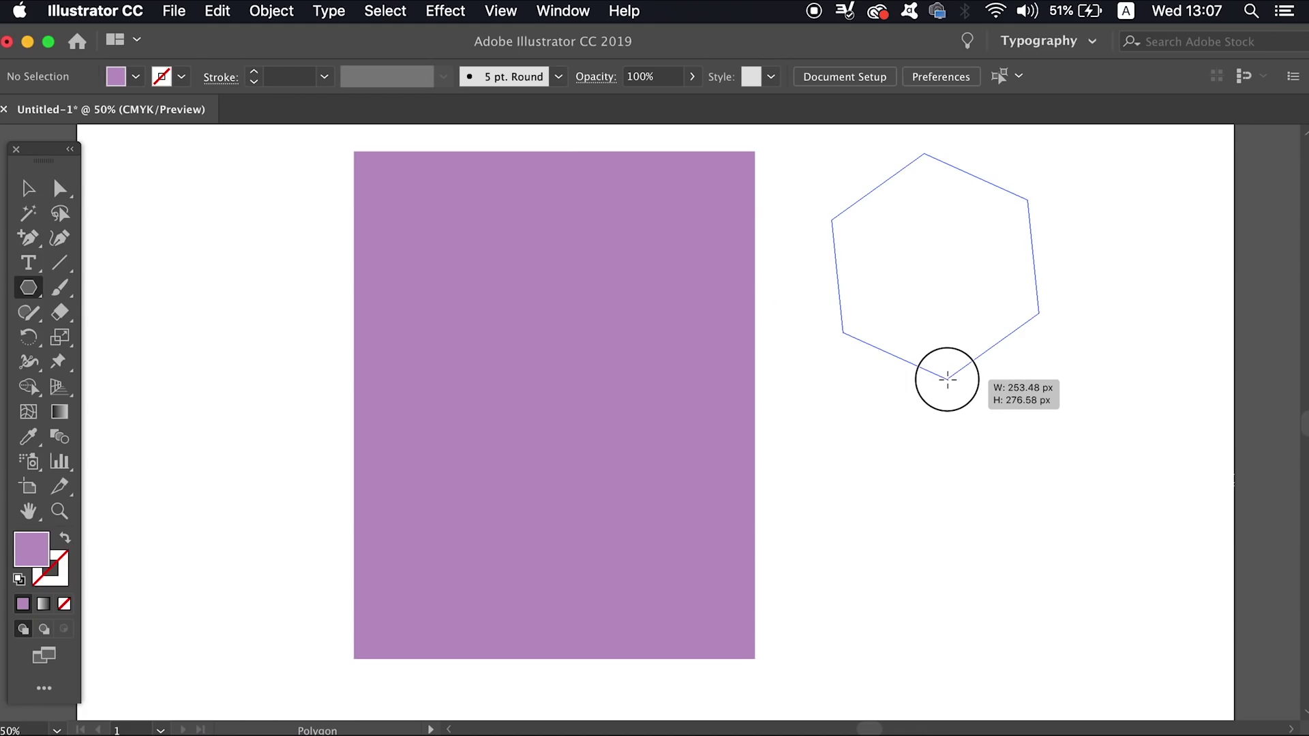
key(Down)
drag(946, 379, 994, 350)
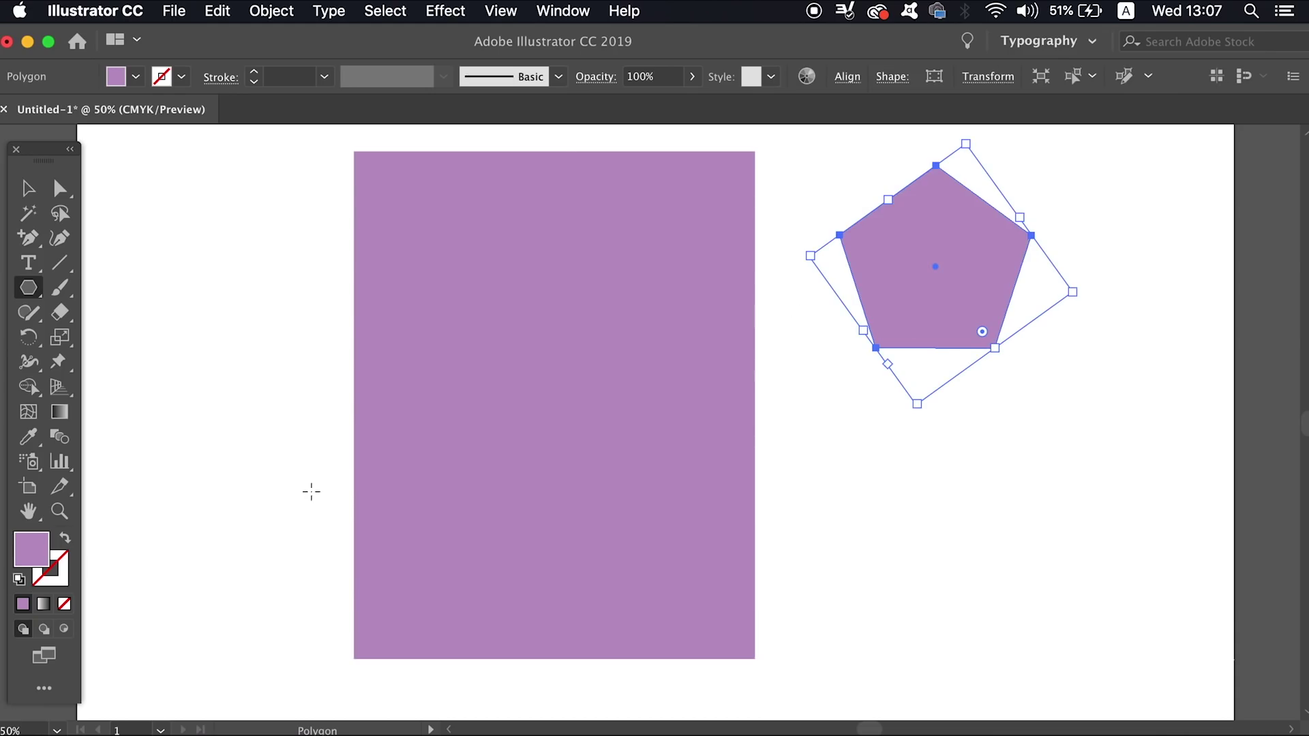
double_click(43, 548)
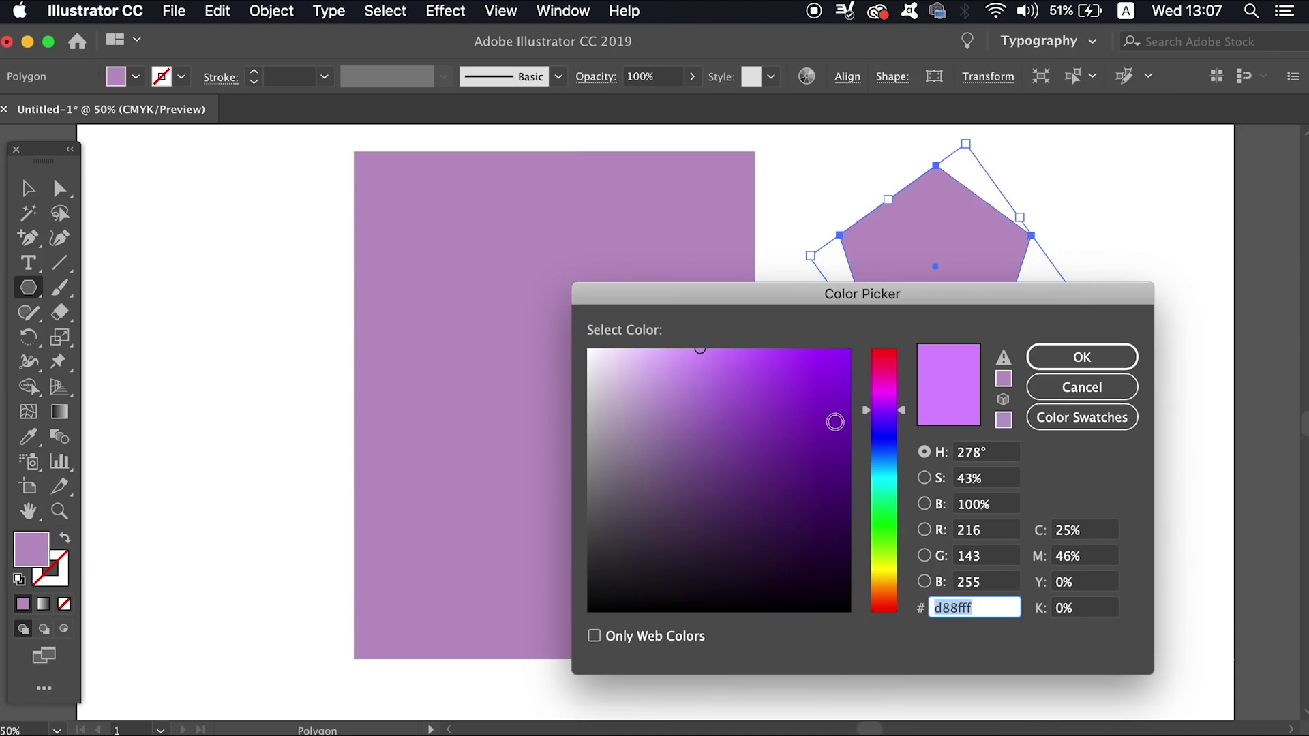
click(849, 514)
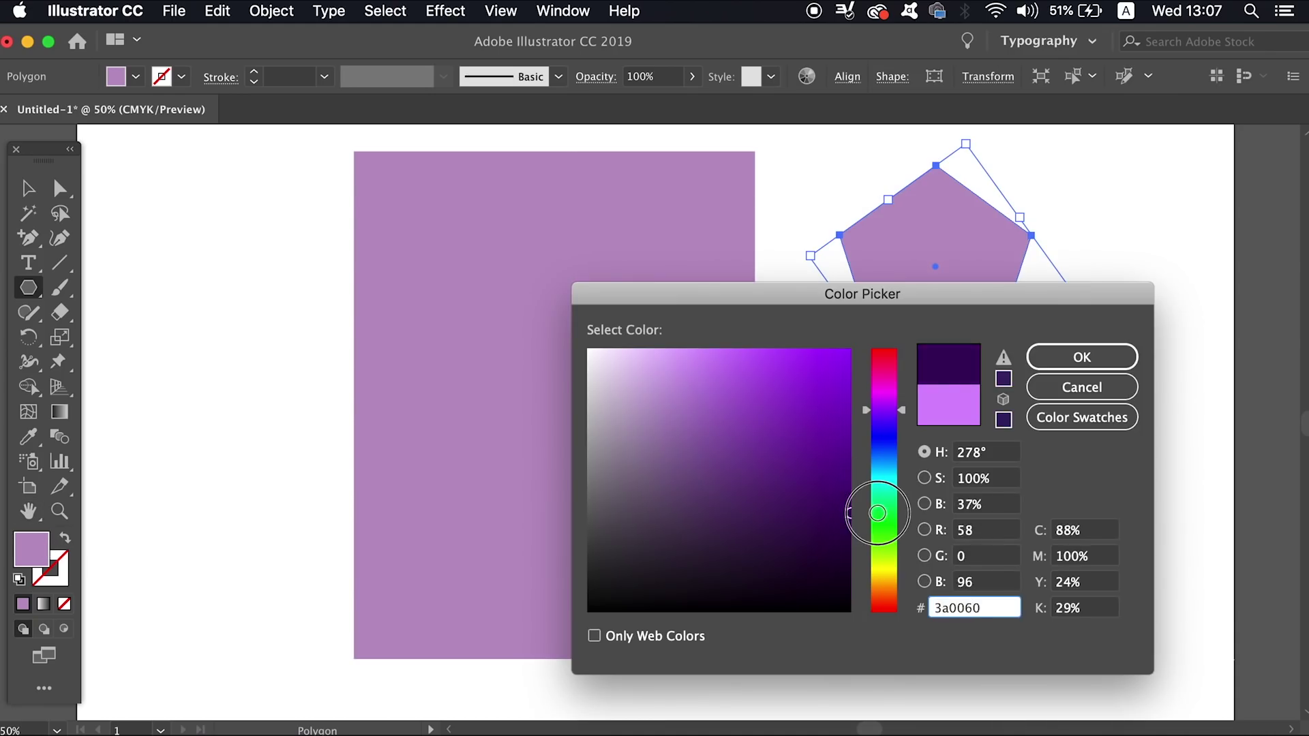
click(1064, 357)
Move the pentagon onto the rectangle's lower half and deselect everything.
key(v)
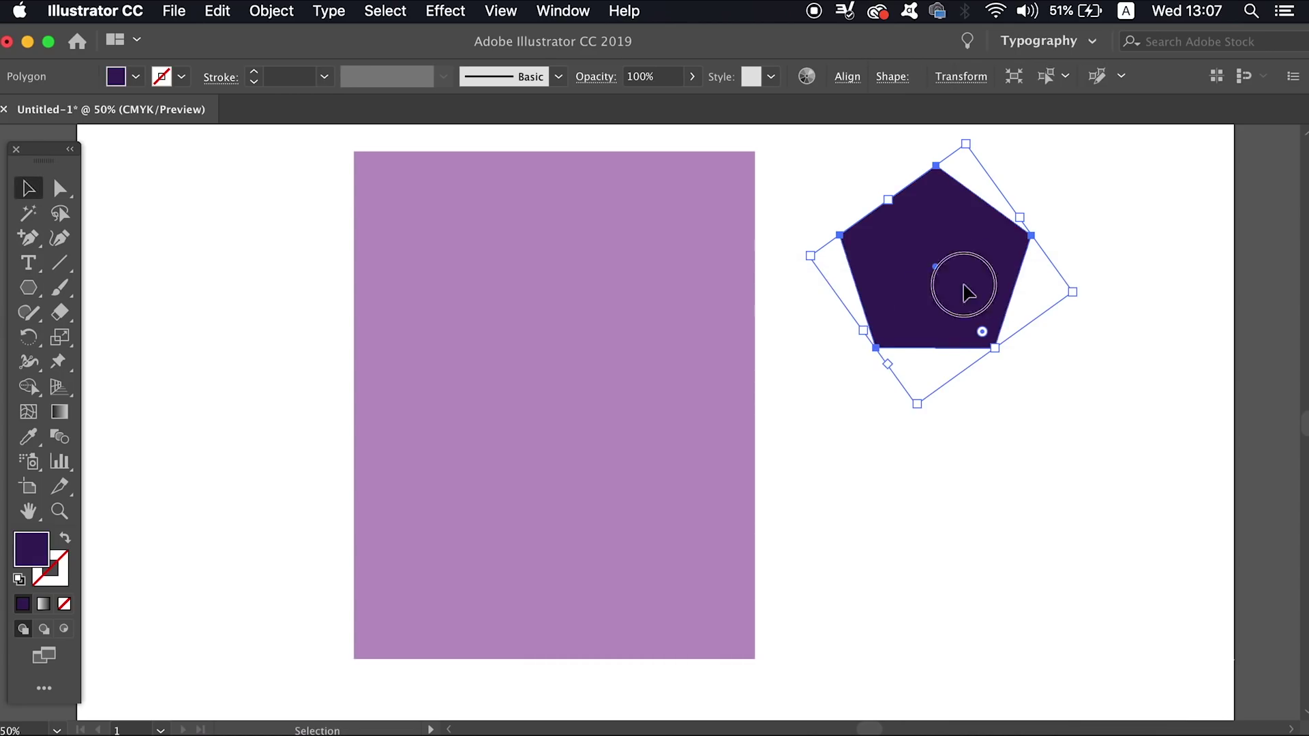
mouse_move(967, 287)
mouse_down()
mouse_move(617, 396)
mouse_move(622, 335)
mouse_move(610, 555)
mouse_up()
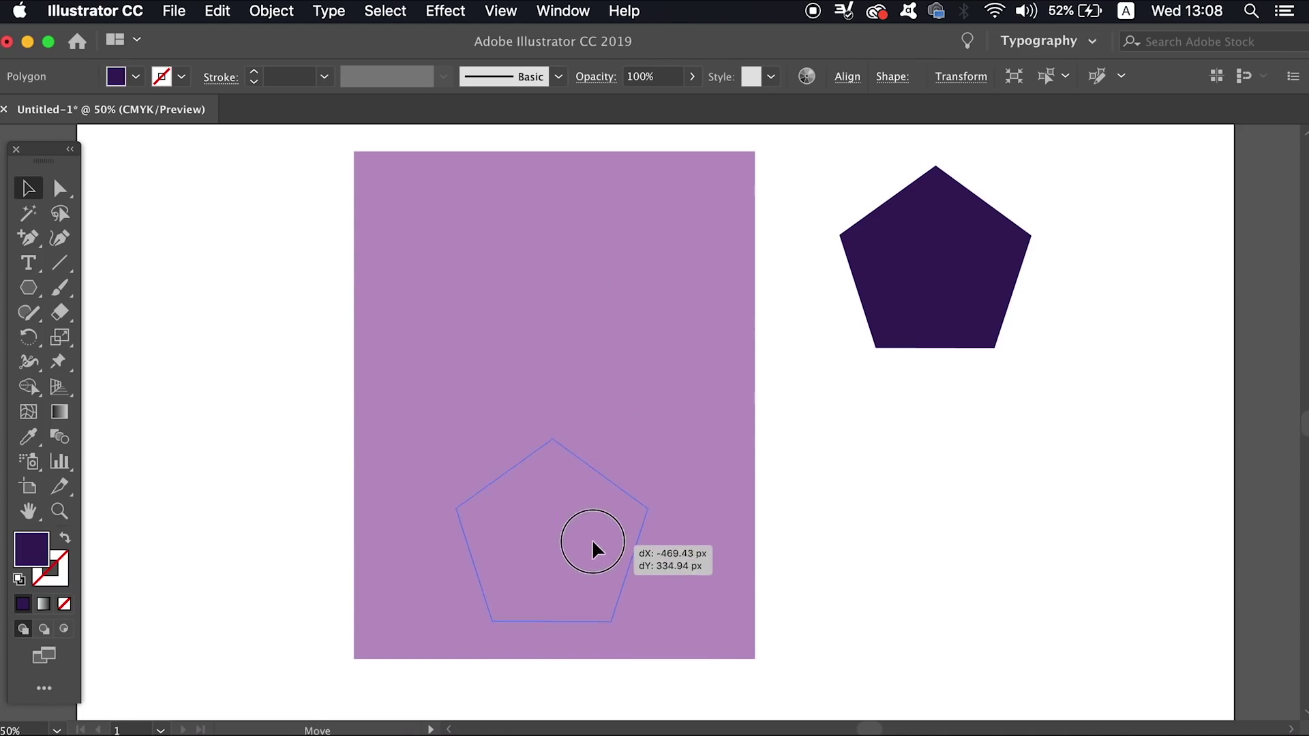
drag(609, 556, 593, 546)
click(839, 507)
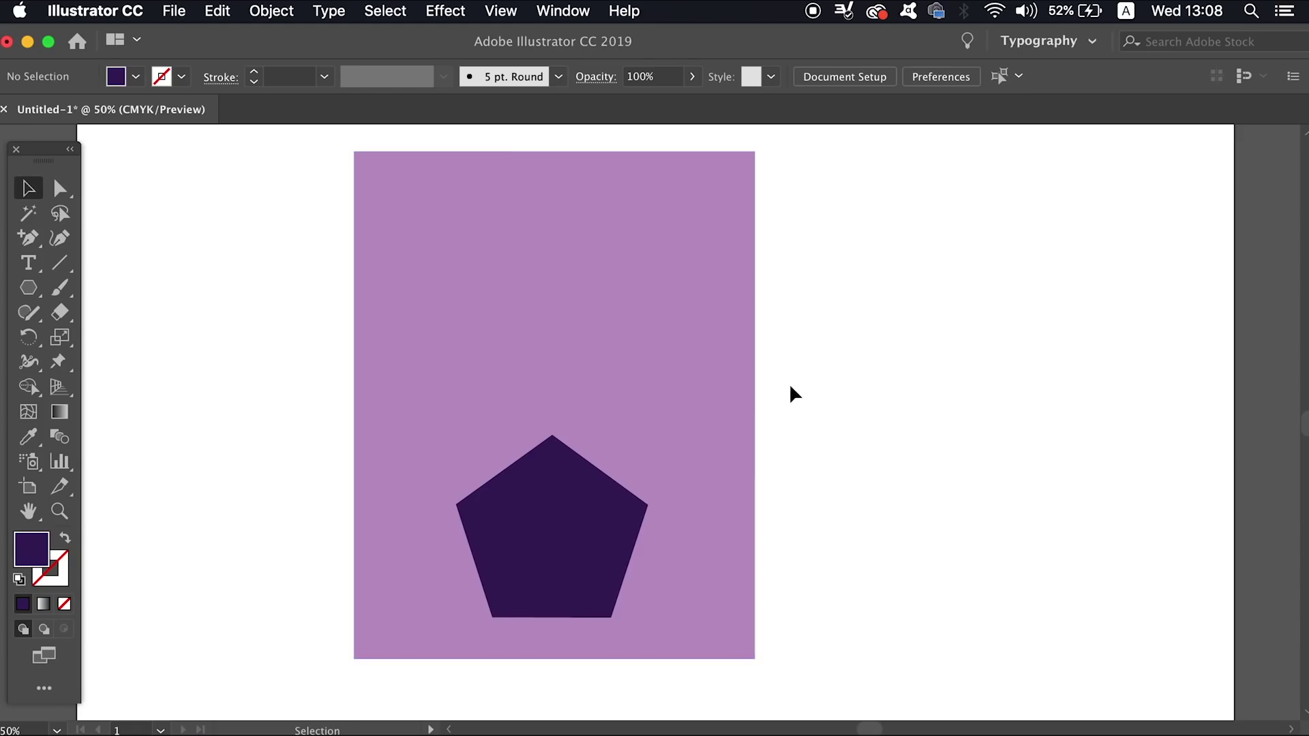
Blend the rectangle into the pentagon with Blend Options set to 22 Specified Steps.
click(63, 440)
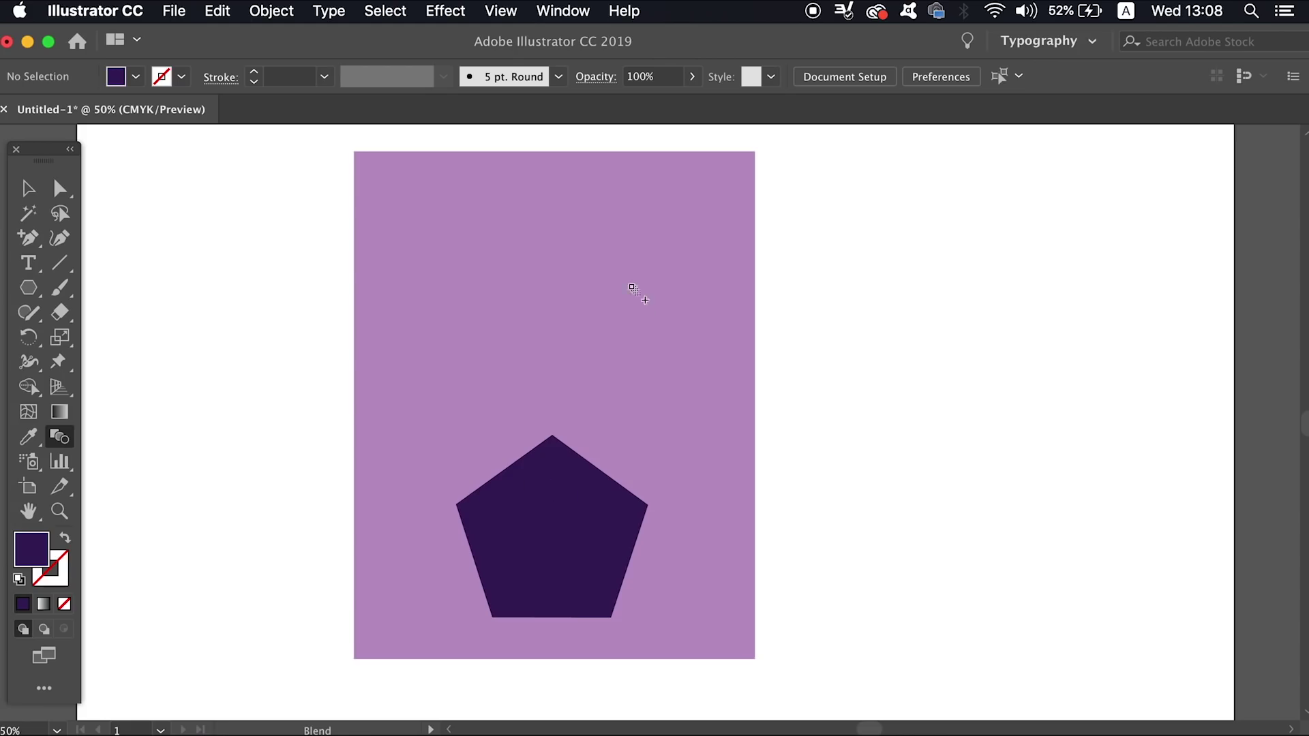
click(637, 258)
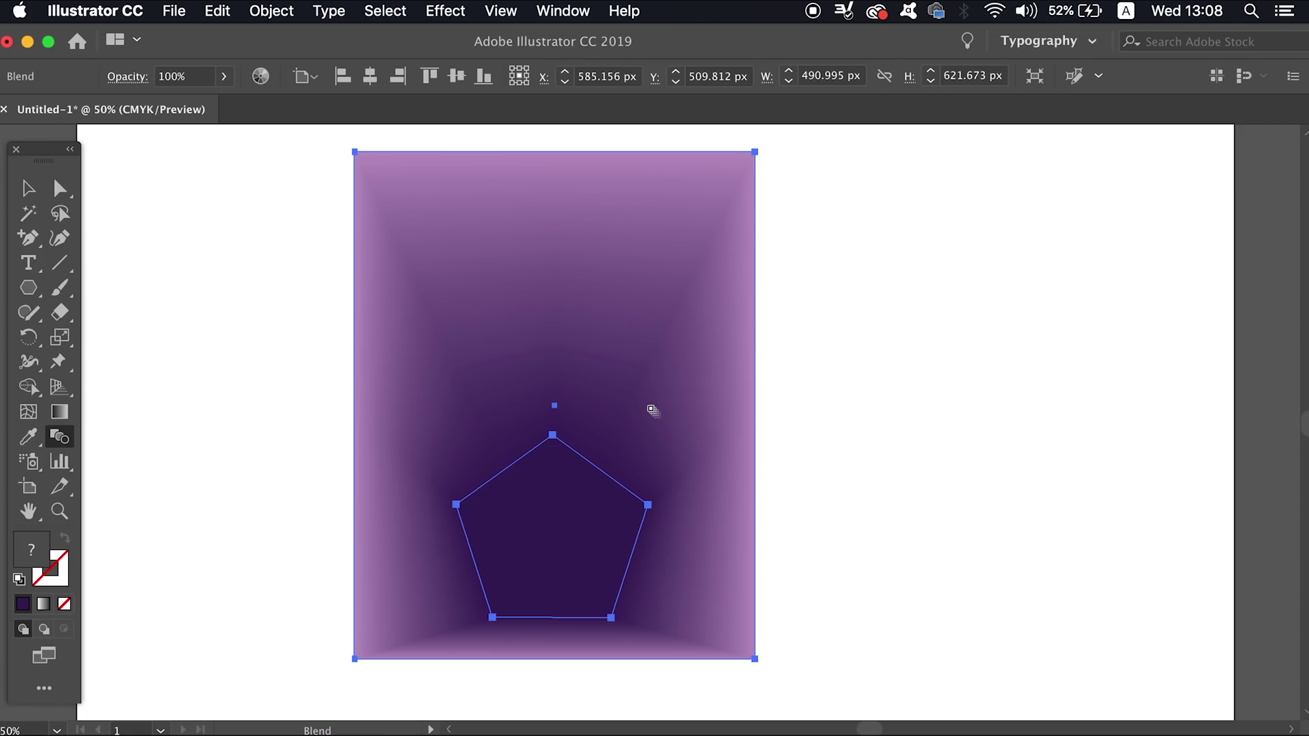
key(Return)
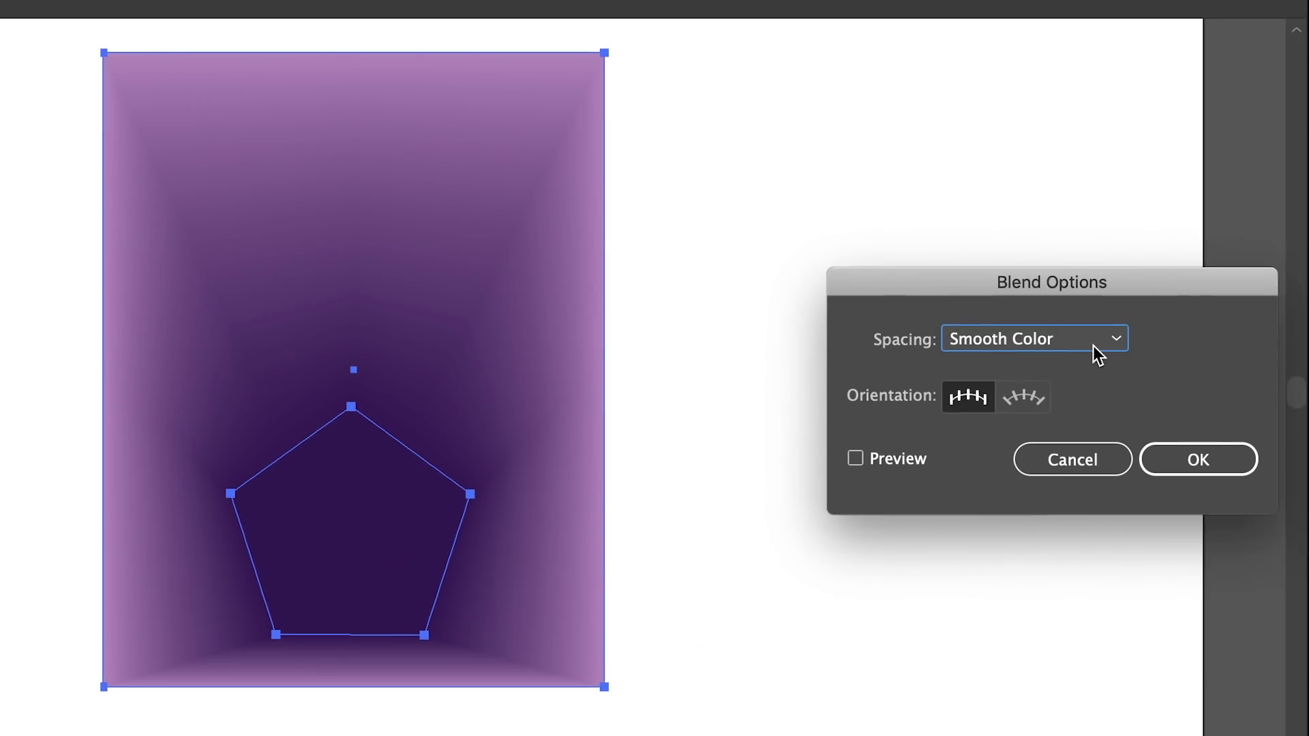
click(1093, 346)
click(1085, 396)
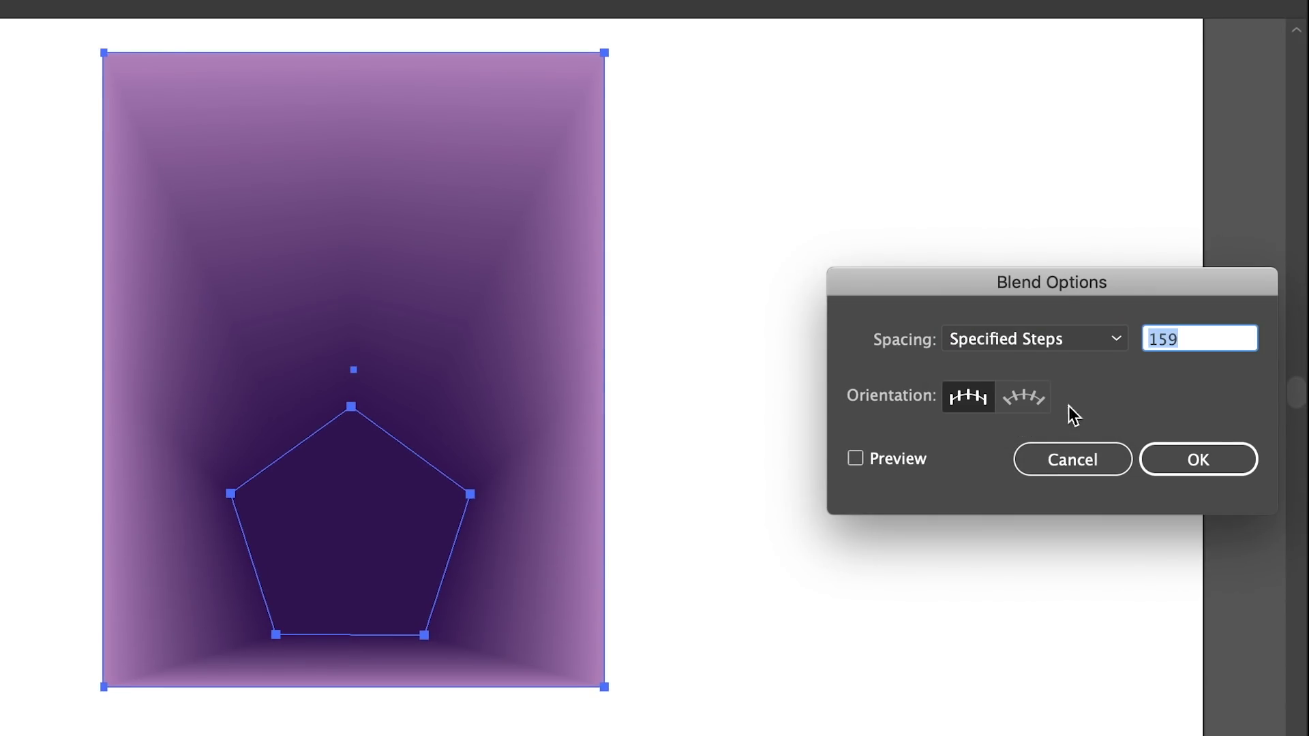
text(35)
click(919, 462)
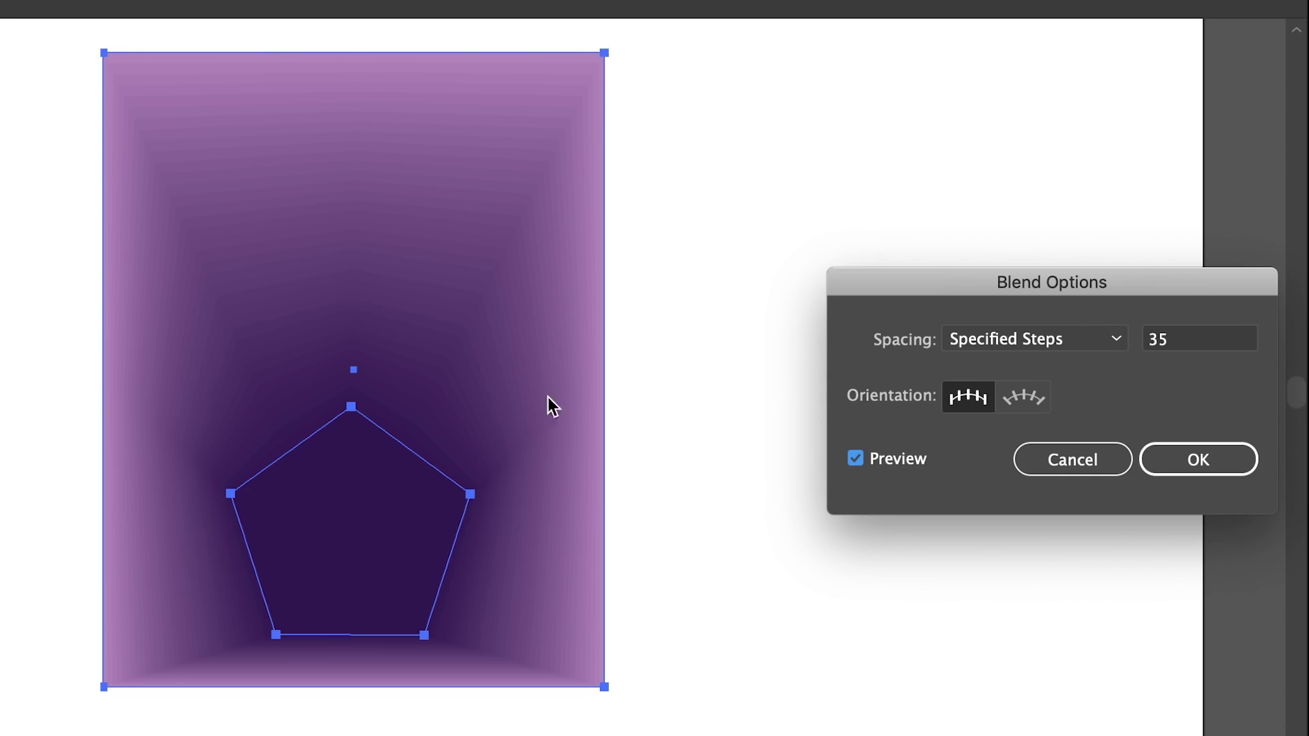
double_click(1151, 340)
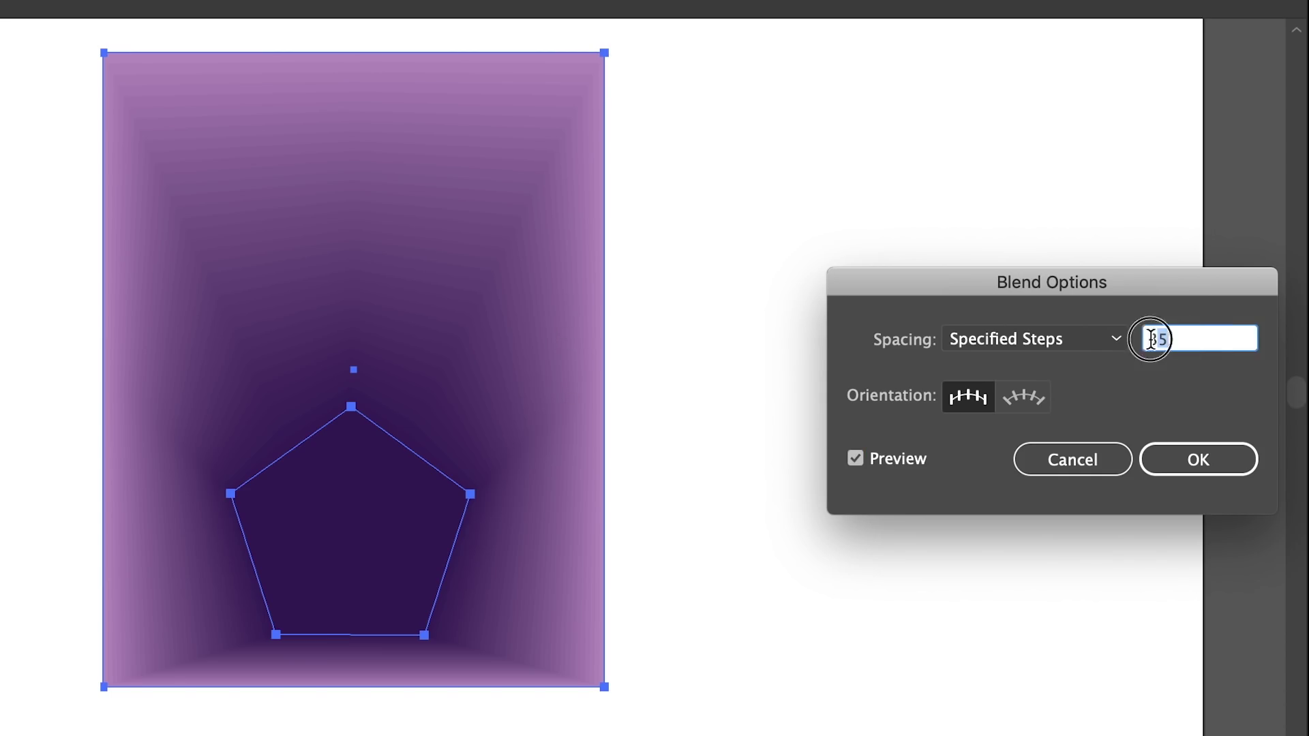
text(22)
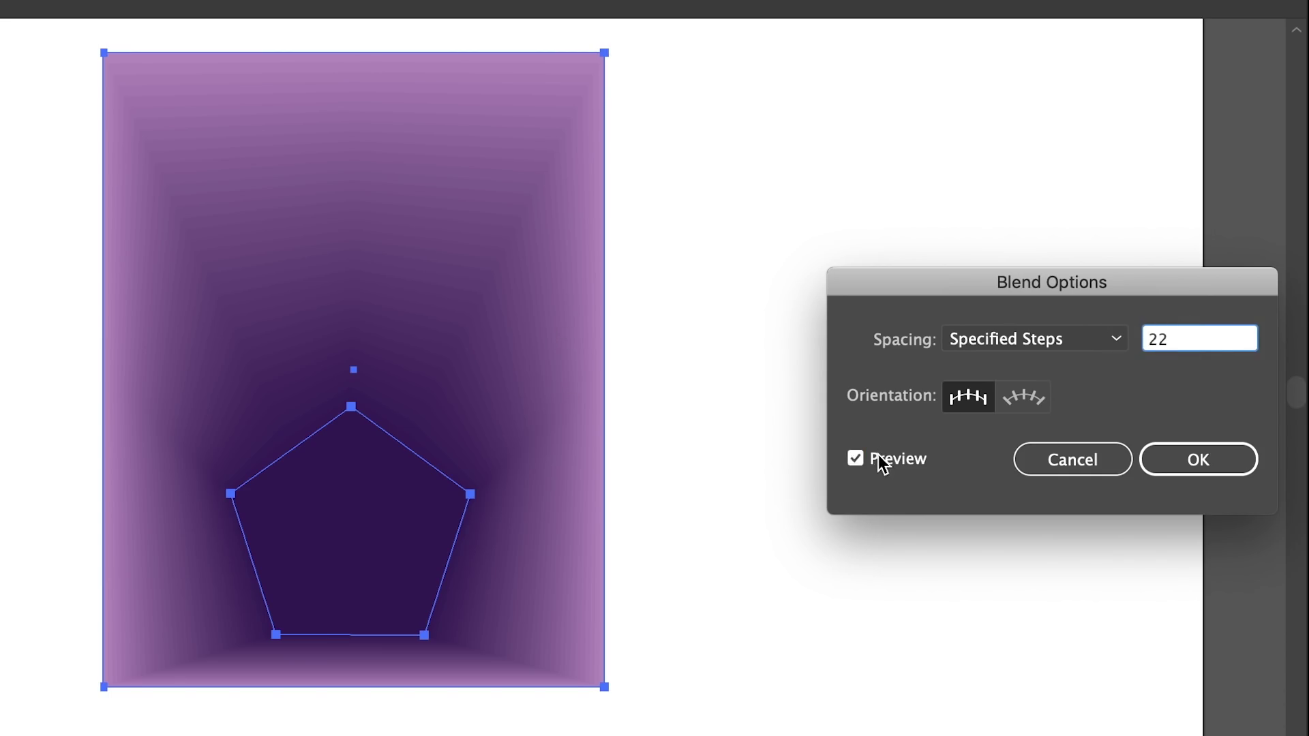
click(878, 456)
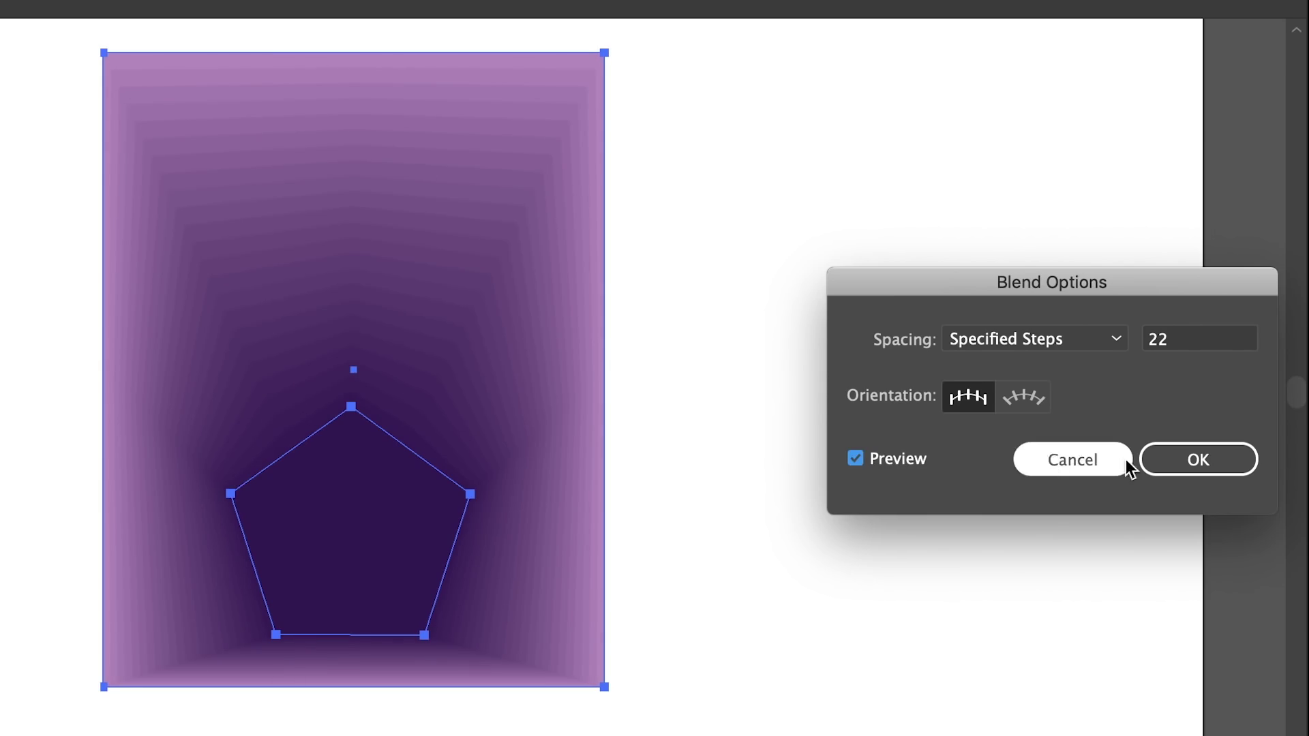
click(1176, 459)
key(a)
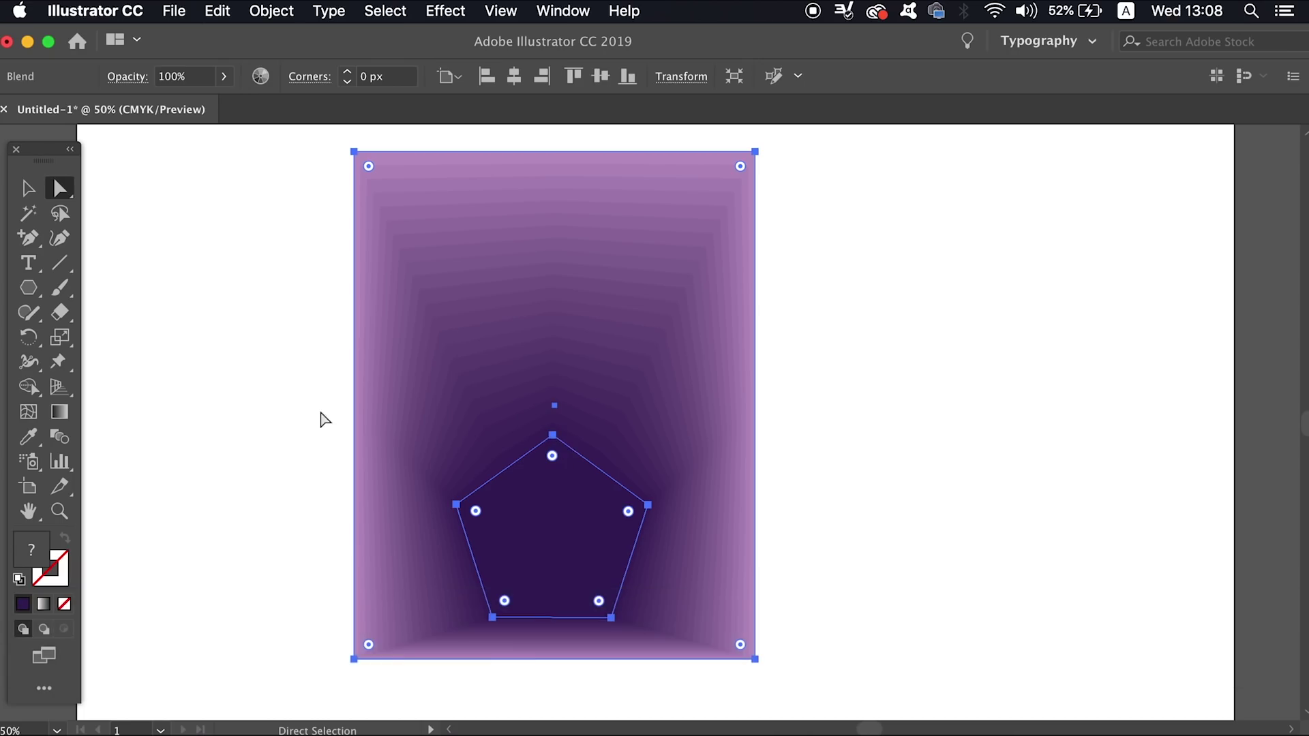
Move the blend's pentagon up near the top of the rectangle.
click(301, 404)
click(553, 436)
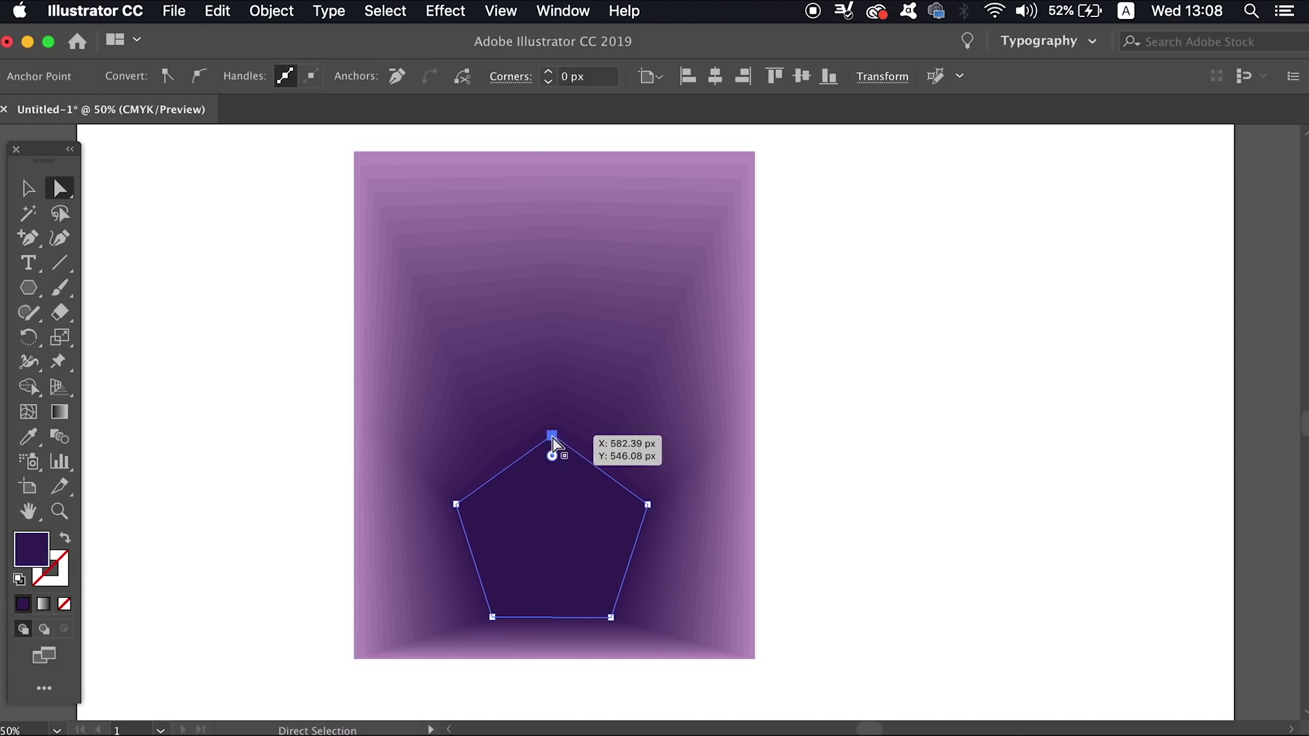
key(v)
click(648, 504)
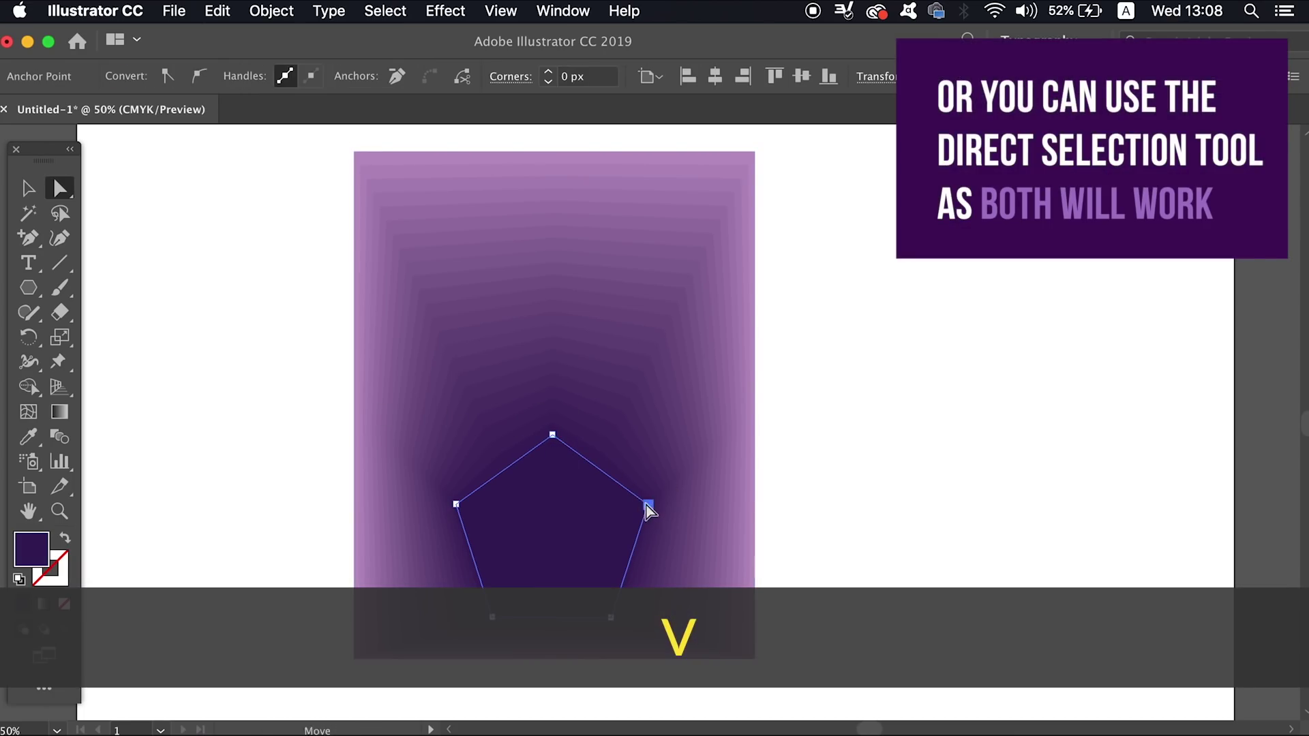
drag(575, 544, 581, 331)
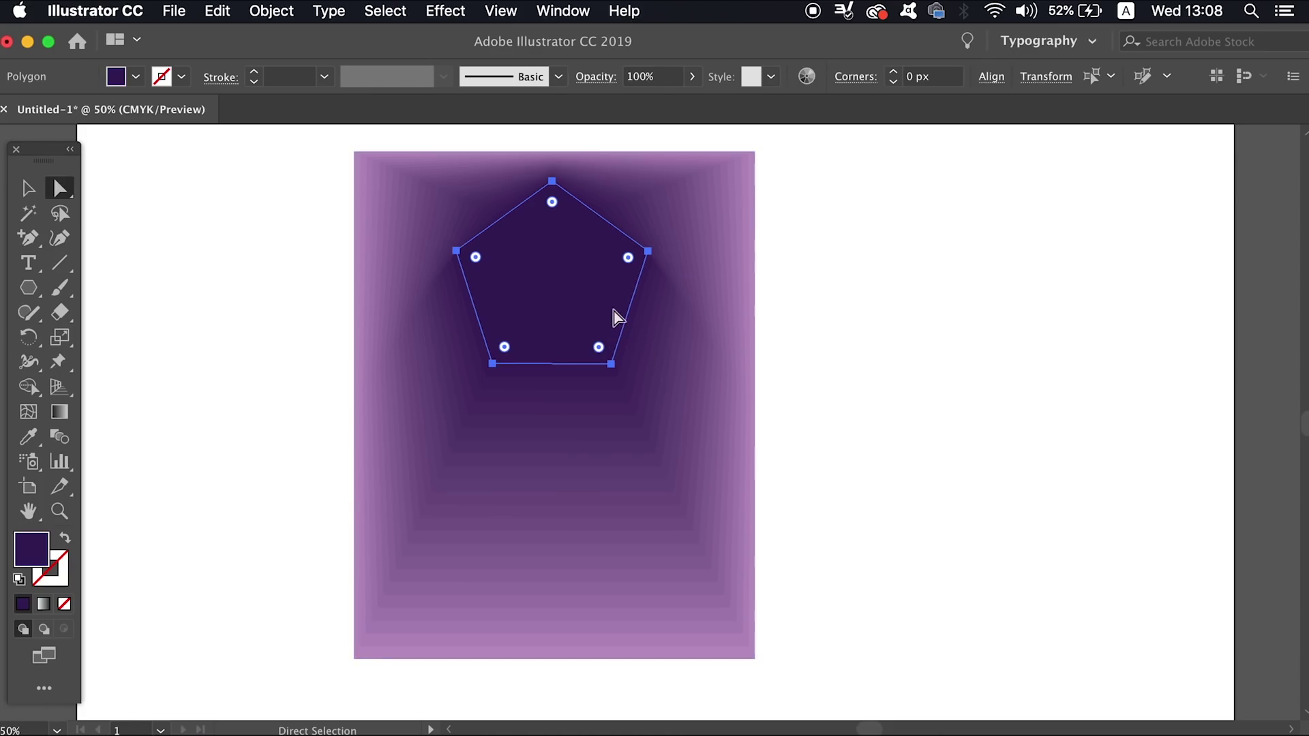
Shrink the pentagon to a small size and centre it in the rectangle.
click(647, 252)
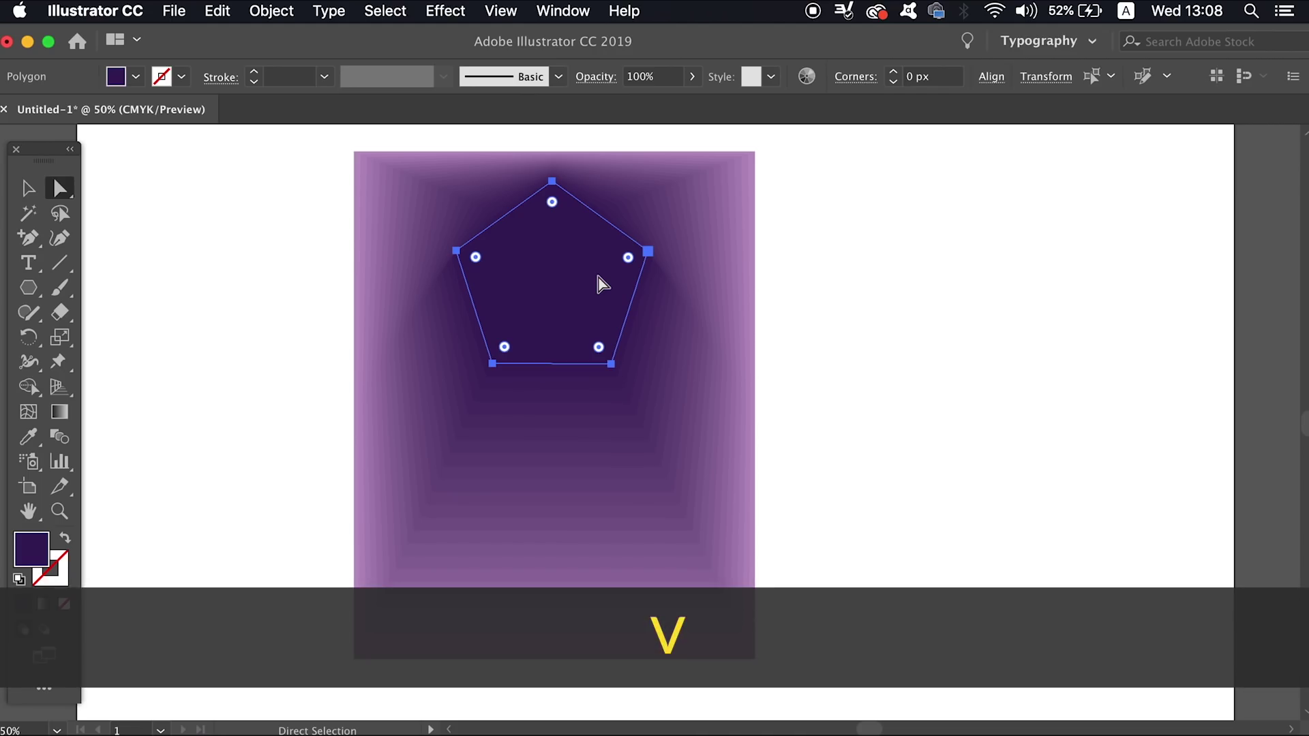
key(v)
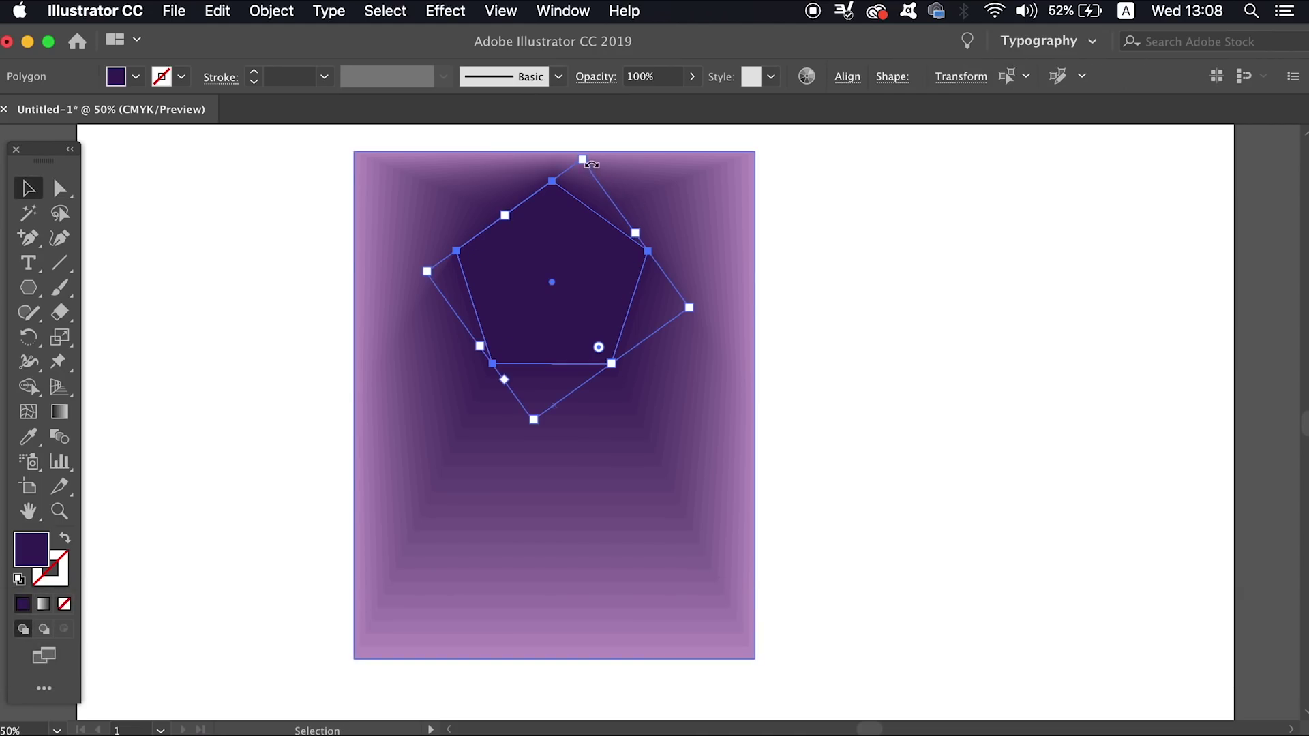
drag(583, 161, 583, 246)
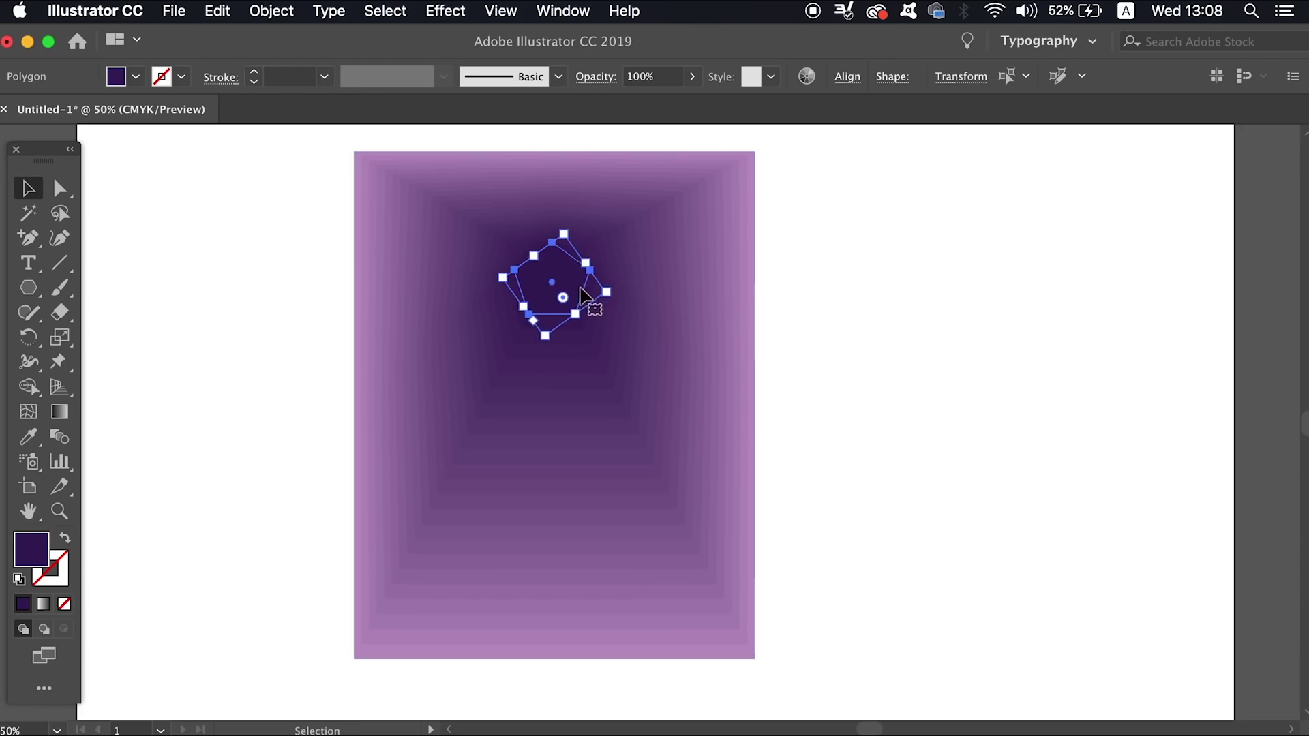
mouse_move(564, 293)
mouse_down()
mouse_move(591, 323)
mouse_move(569, 377)
mouse_move(526, 292)
mouse_up()
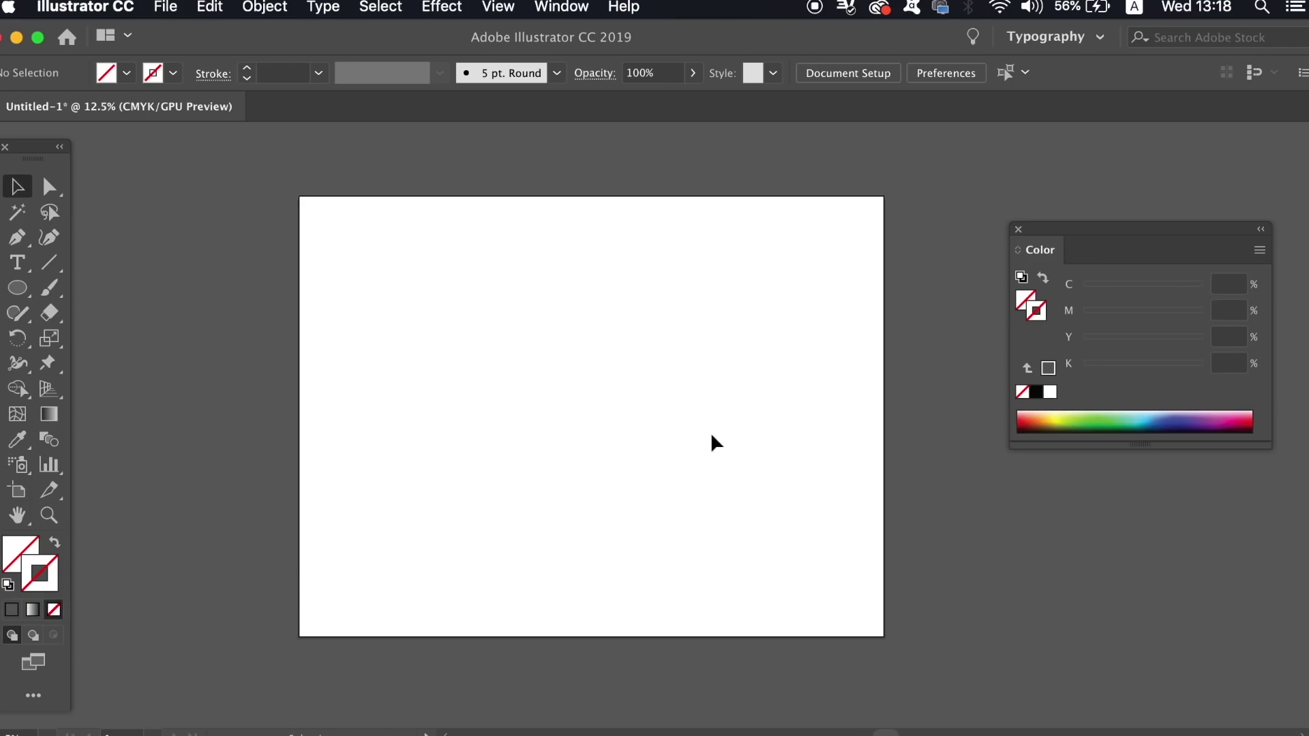
Pick bright magenta #ea006a as the stroke colour in the Color Picker.
double_click(36, 571)
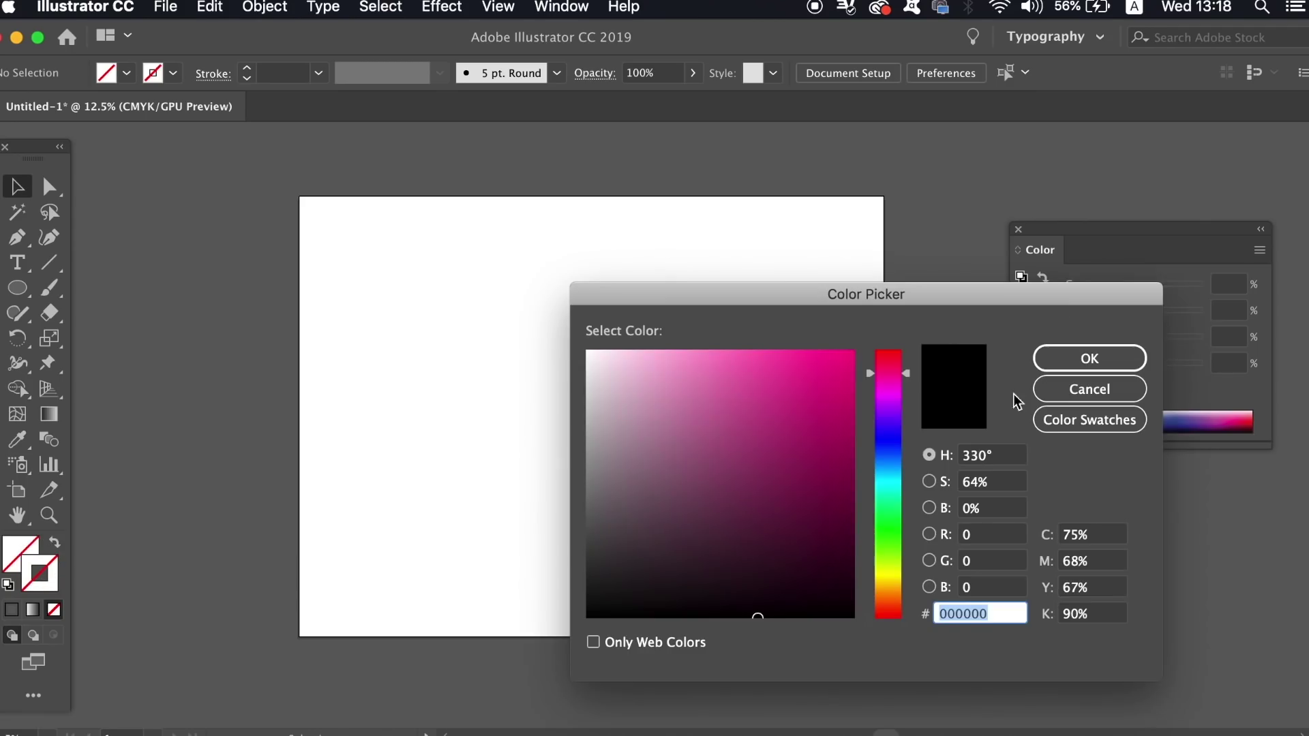
click(886, 373)
drag(830, 371, 854, 371)
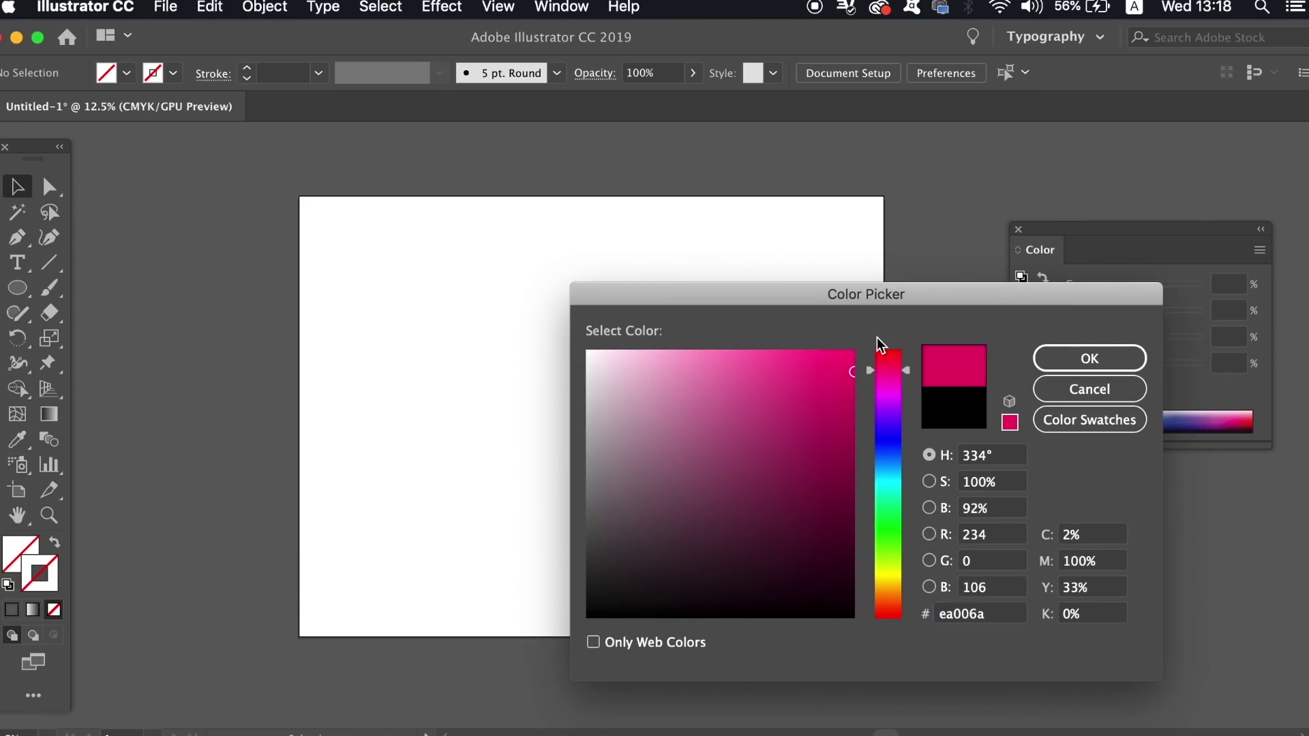
key(Return)
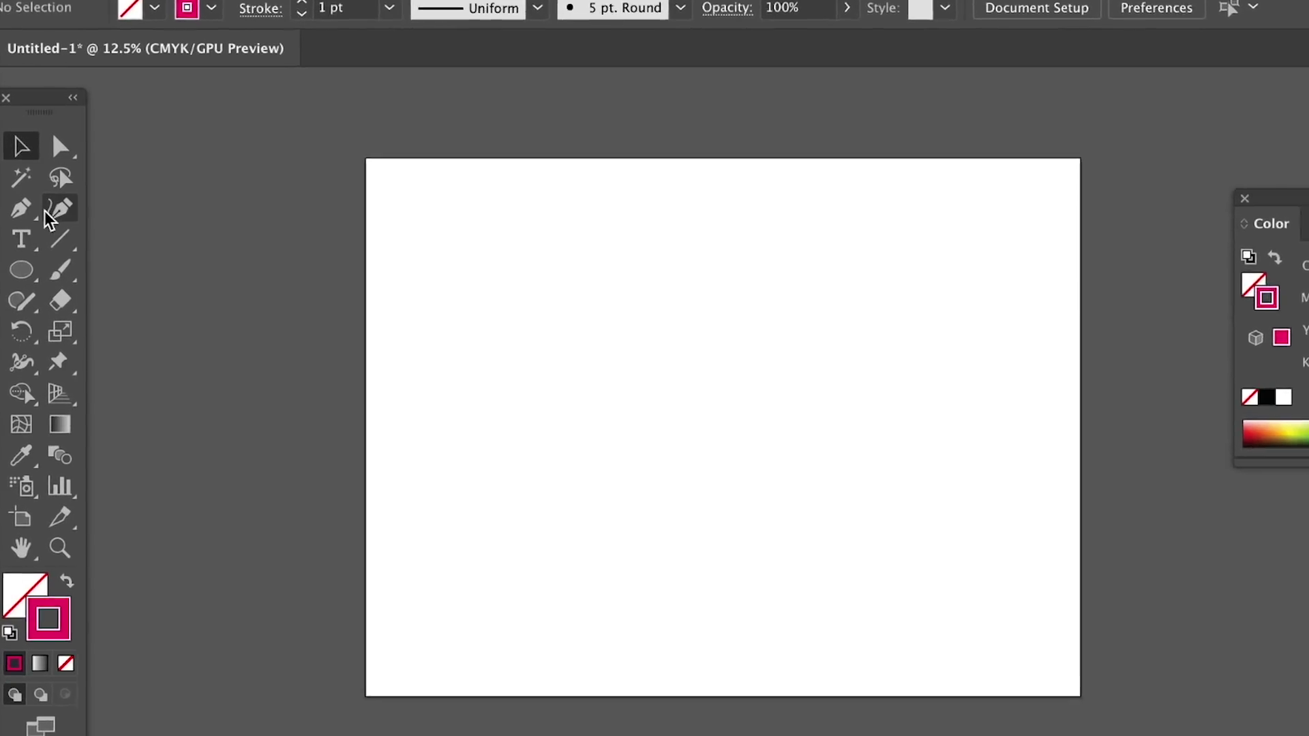
Draw a large wavy Curvature-tool path with eight anchor points across the upper artboard.
click(58, 207)
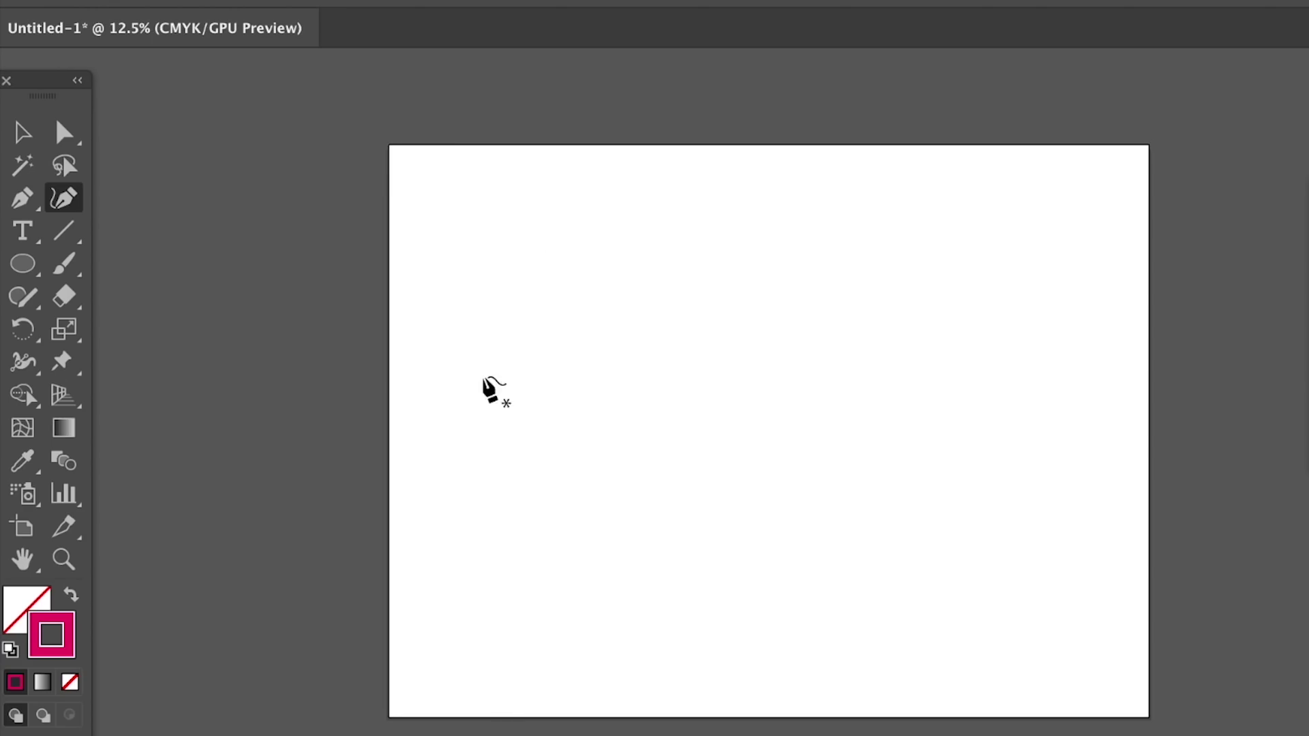
click(482, 396)
click(599, 215)
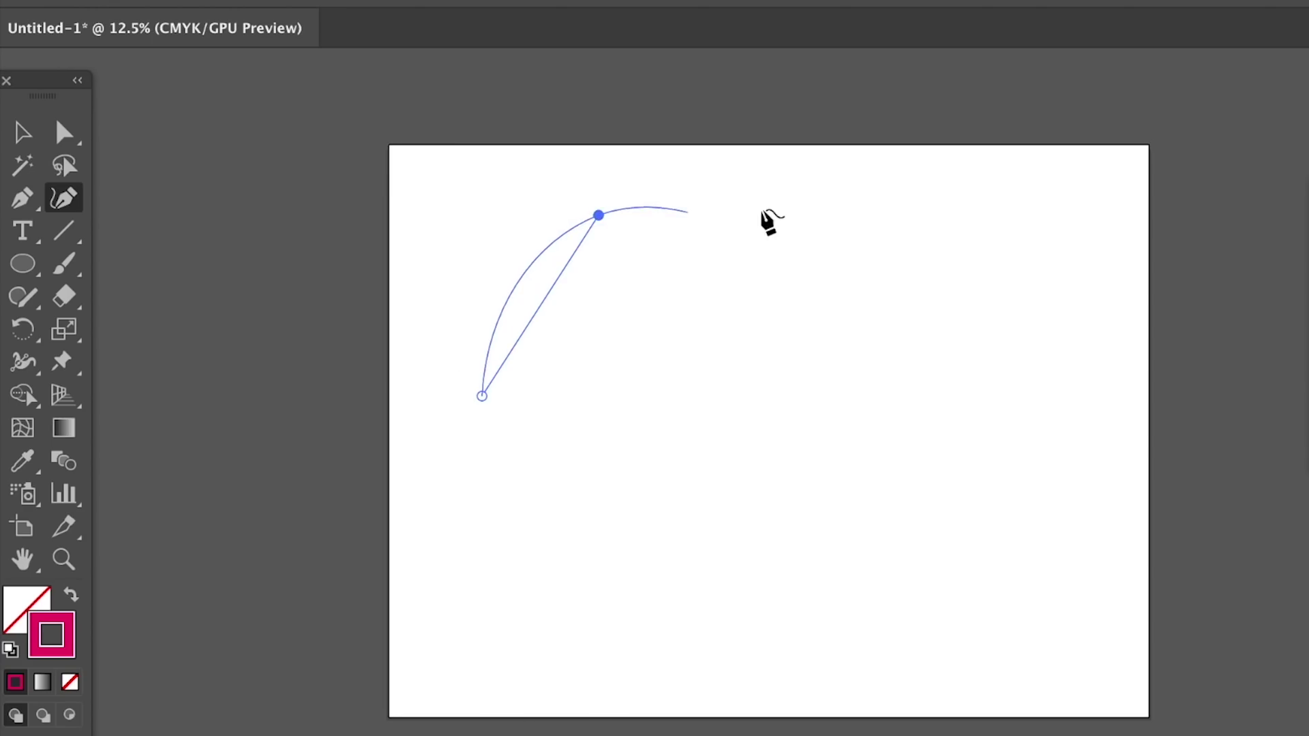
click(808, 201)
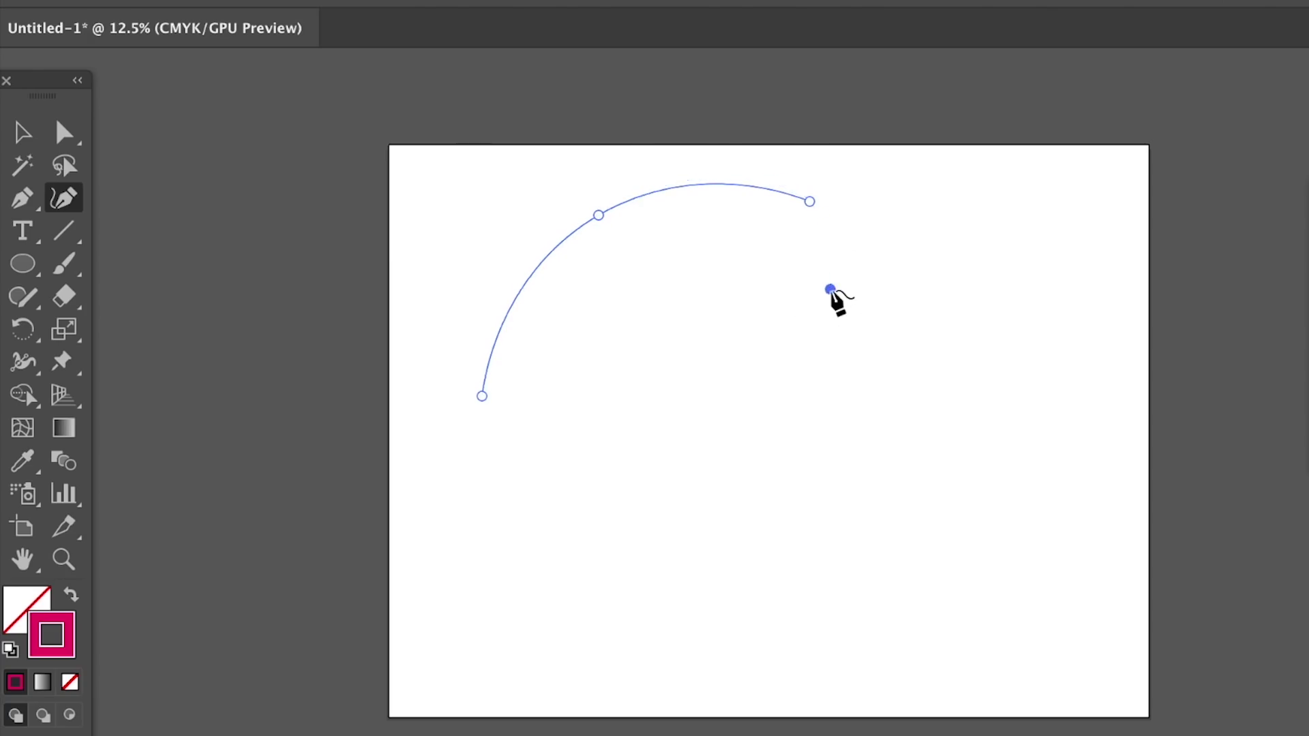
click(829, 290)
click(1087, 312)
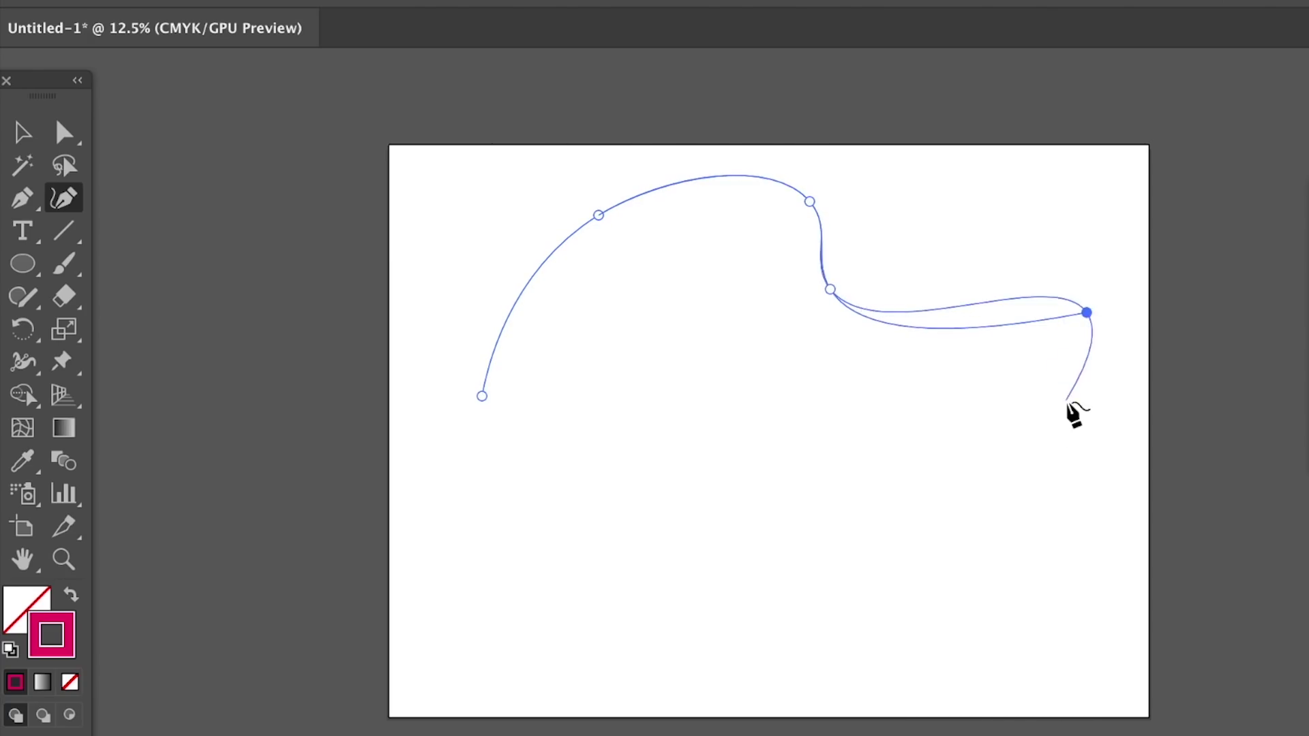
click(1065, 400)
click(836, 417)
click(654, 309)
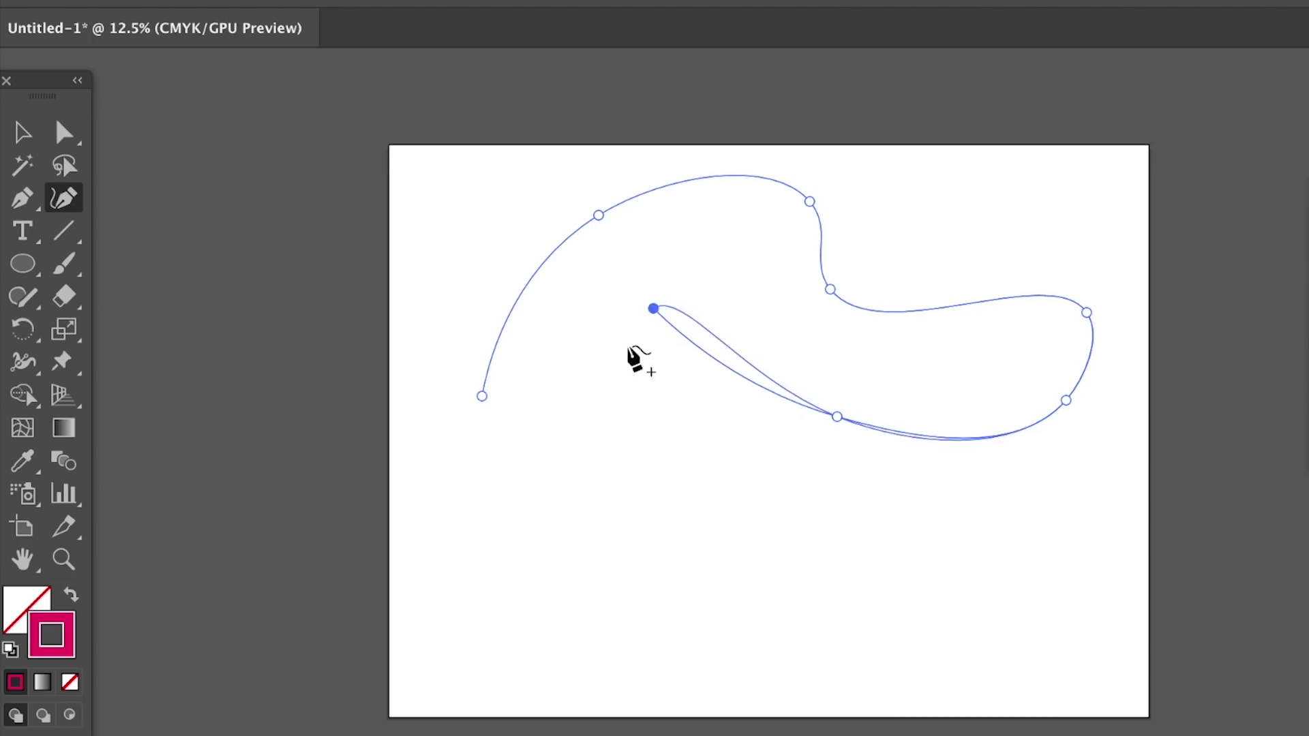
Close the large wavy shape and begin a second curved path below it.
click(482, 396)
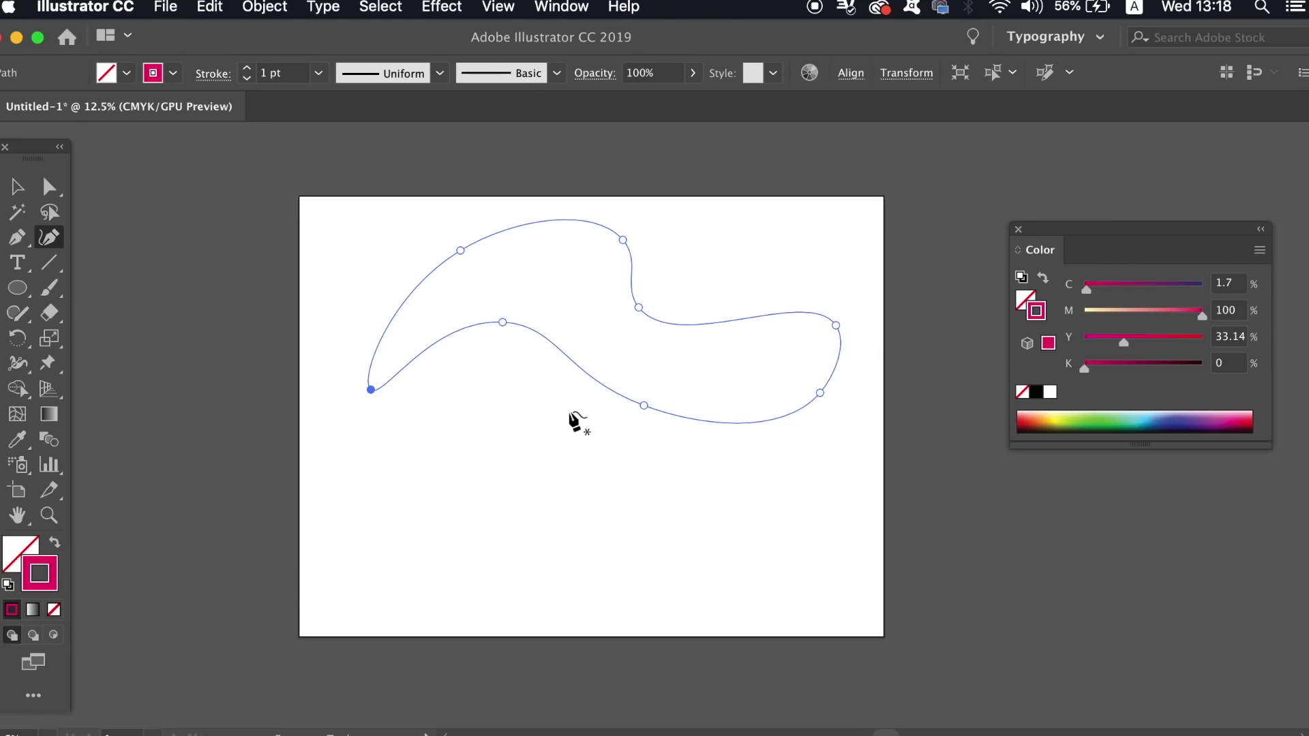
click(483, 530)
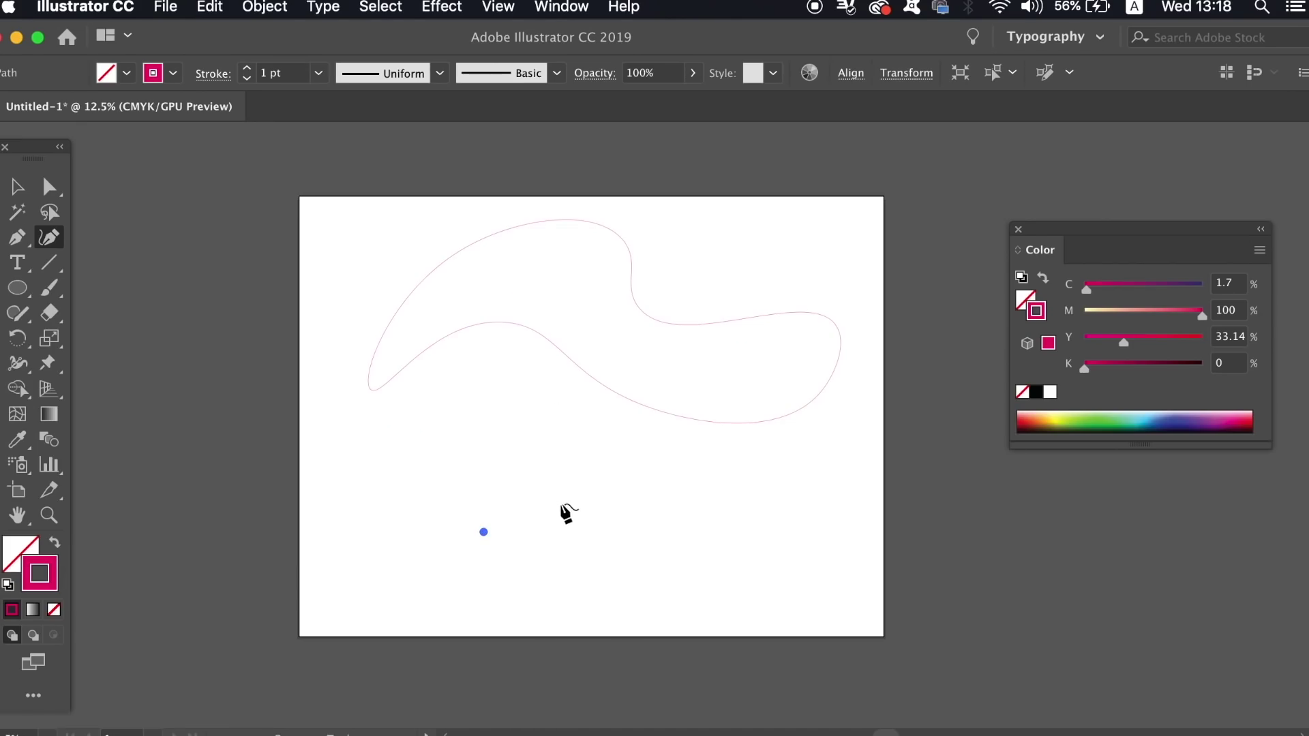
click(586, 511)
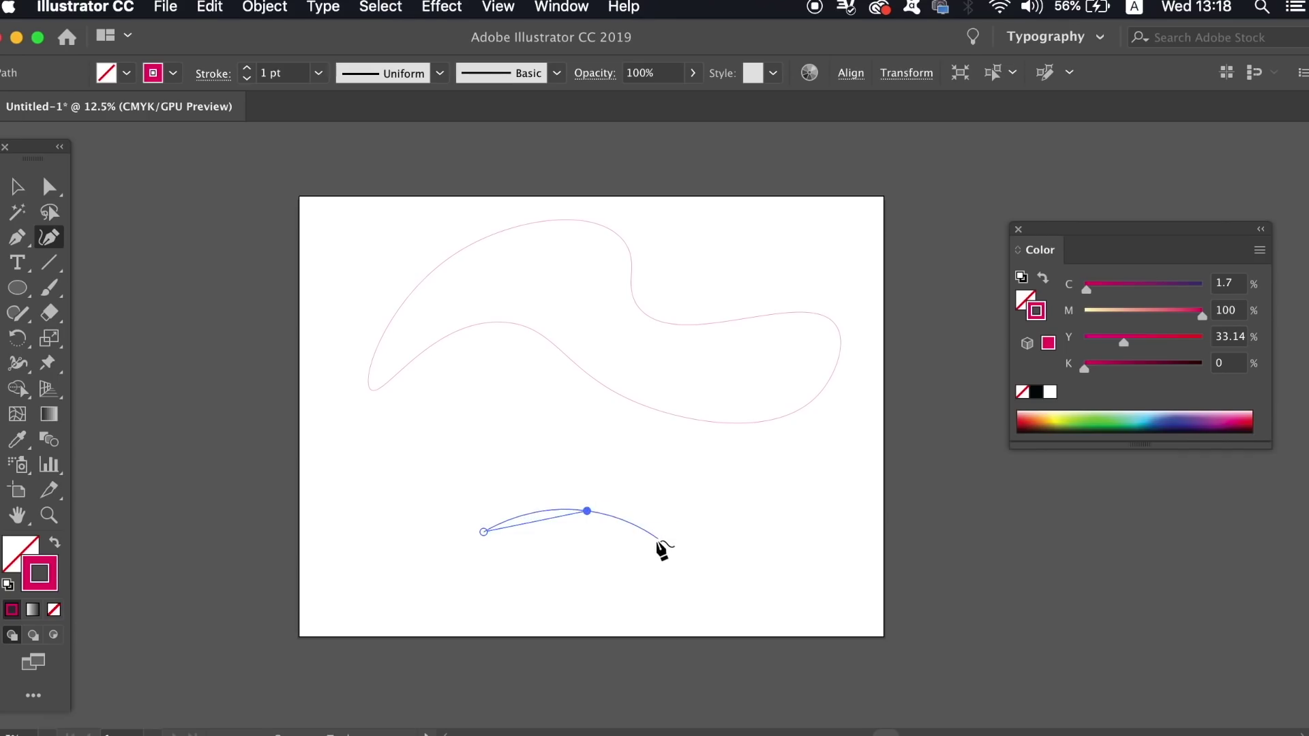
click(655, 539)
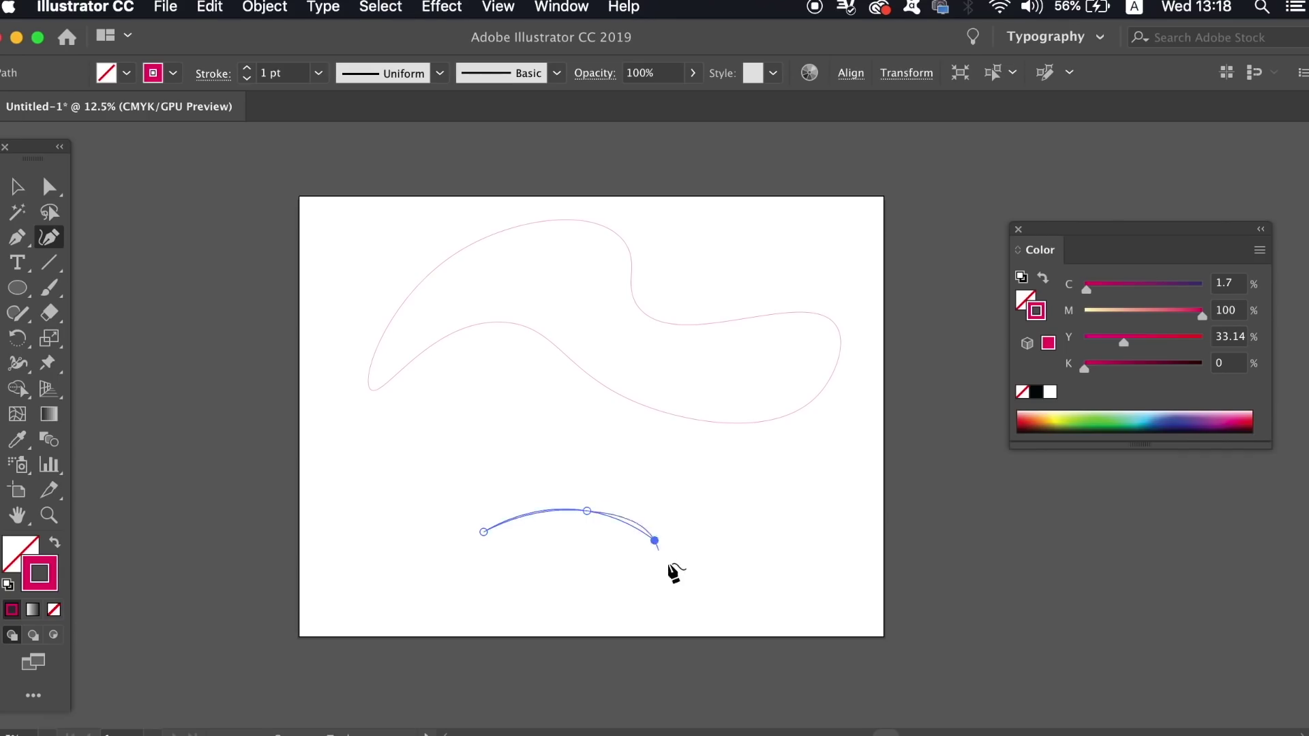
click(704, 533)
Finish the lower wavy outline at its starting point, then deselect it.
click(752, 590)
click(397, 556)
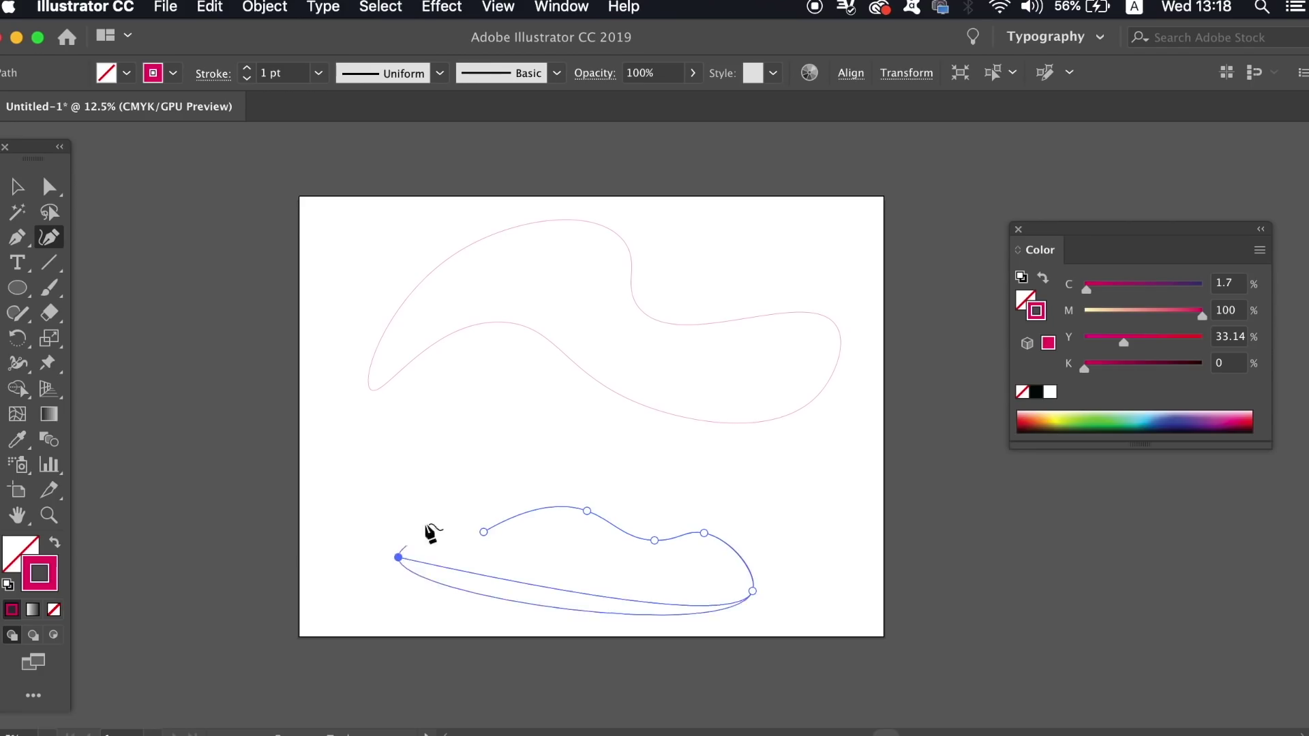
click(432, 515)
click(483, 532)
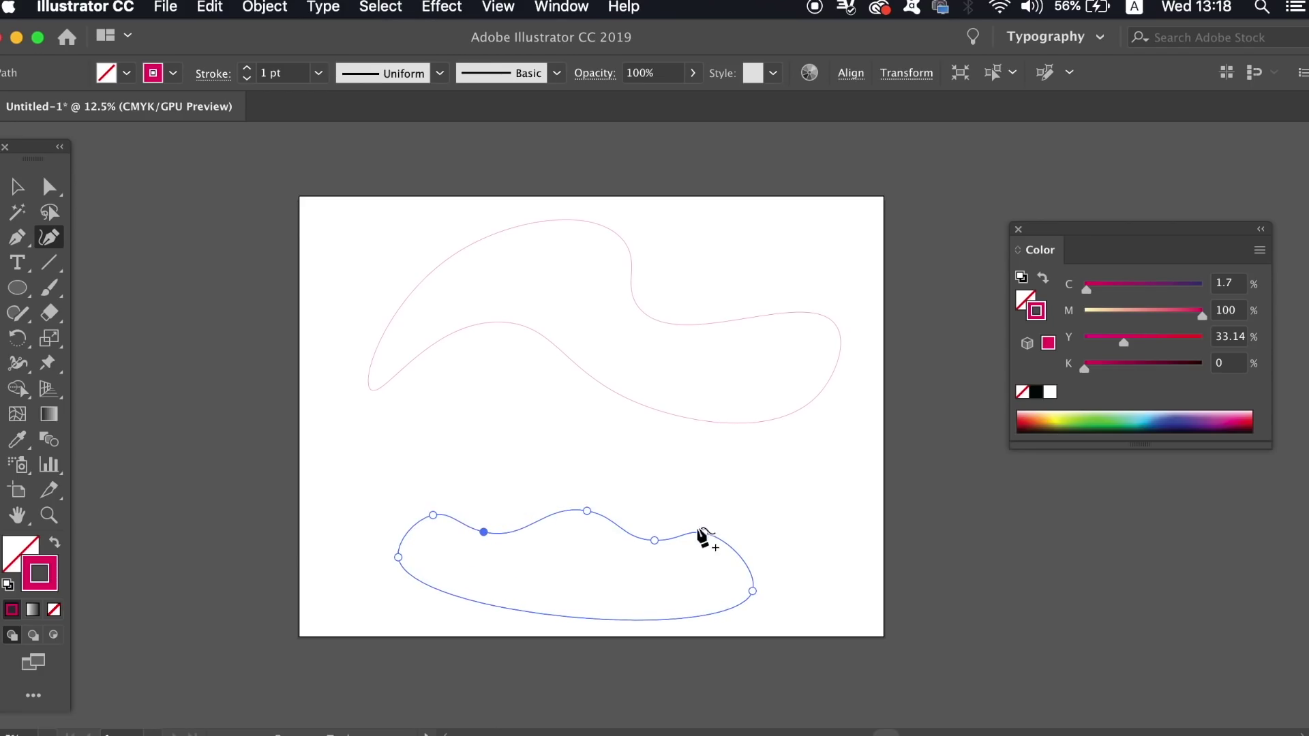
key(v)
click(651, 456)
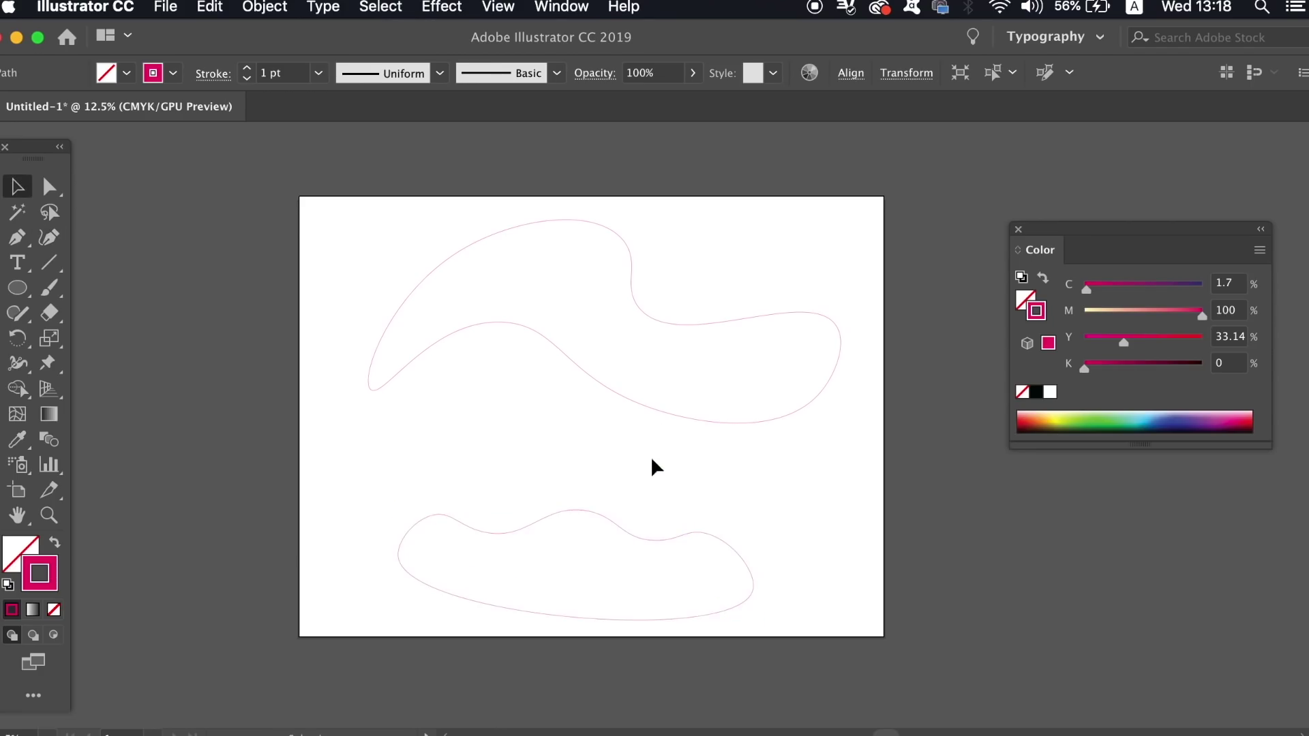
Rotate the lower wavy shape slightly and scale it down to a small shape.
click(706, 533)
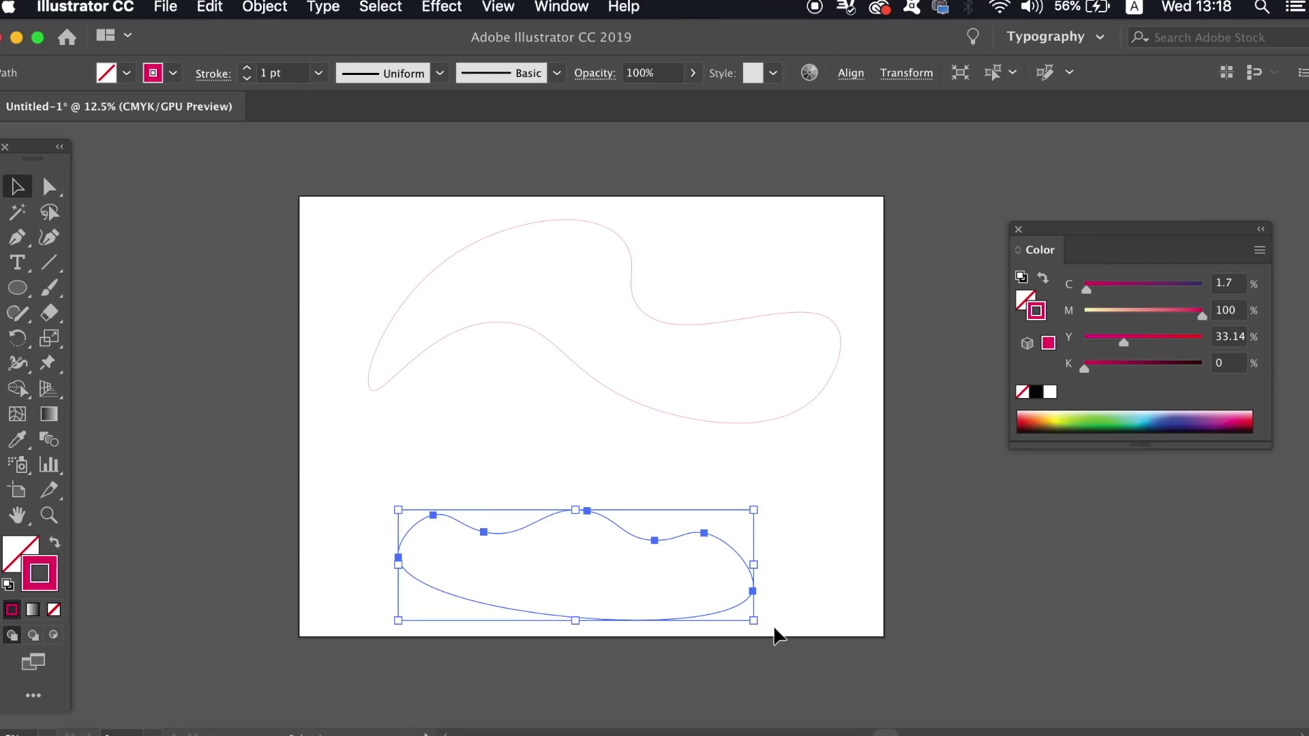
mouse_move(767, 623)
mouse_down()
mouse_move(754, 641)
mouse_move(577, 553)
mouse_up()
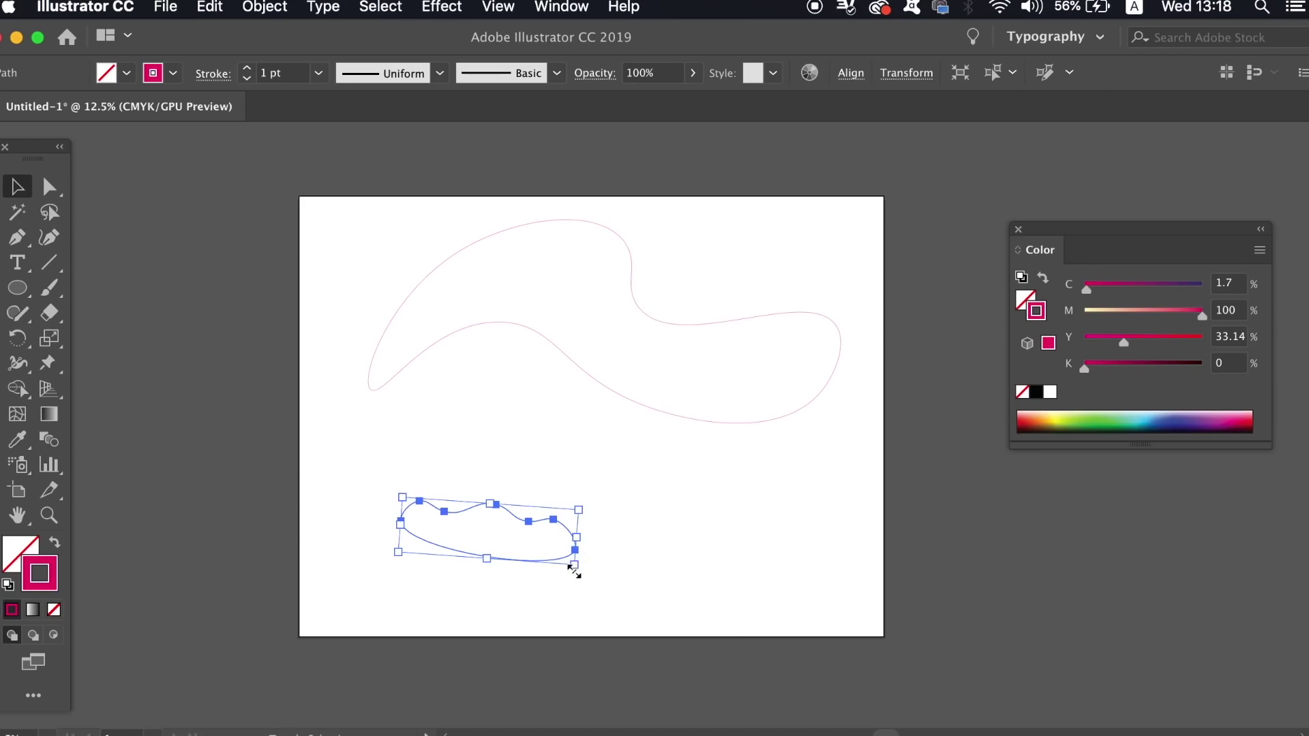
mouse_move(574, 572)
mouse_down()
mouse_move(512, 539)
mouse_move(563, 552)
mouse_up()
click(609, 552)
click(598, 553)
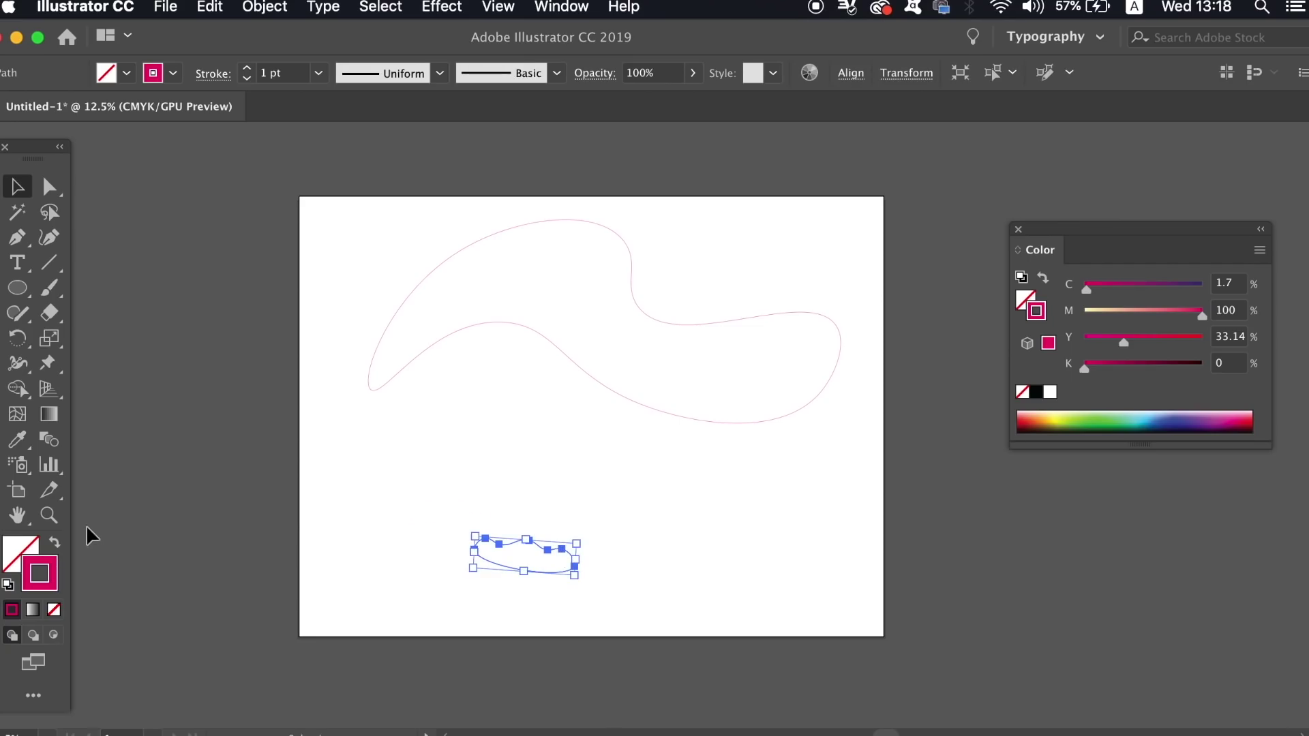
Recolour the small shape's stroke from magenta to a darker, muted purple.
double_click(40, 574)
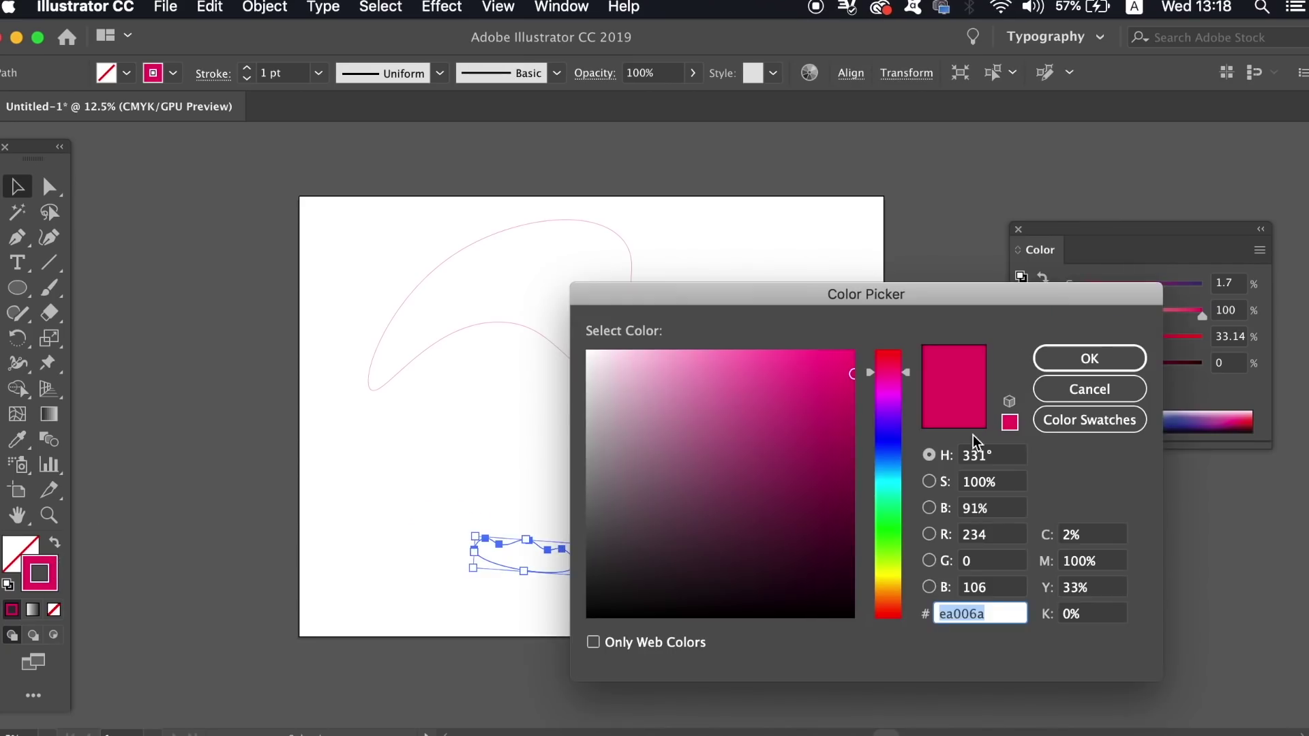
drag(876, 409, 884, 414)
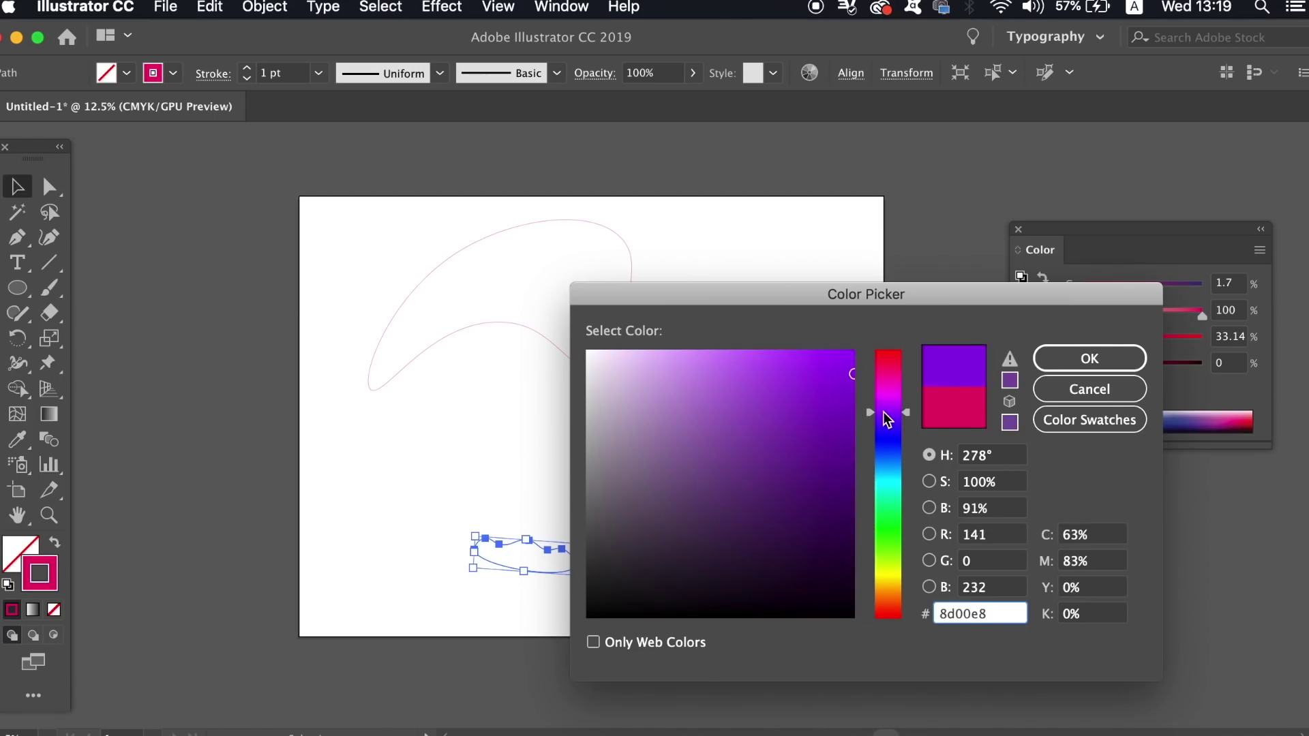
drag(799, 455, 795, 443)
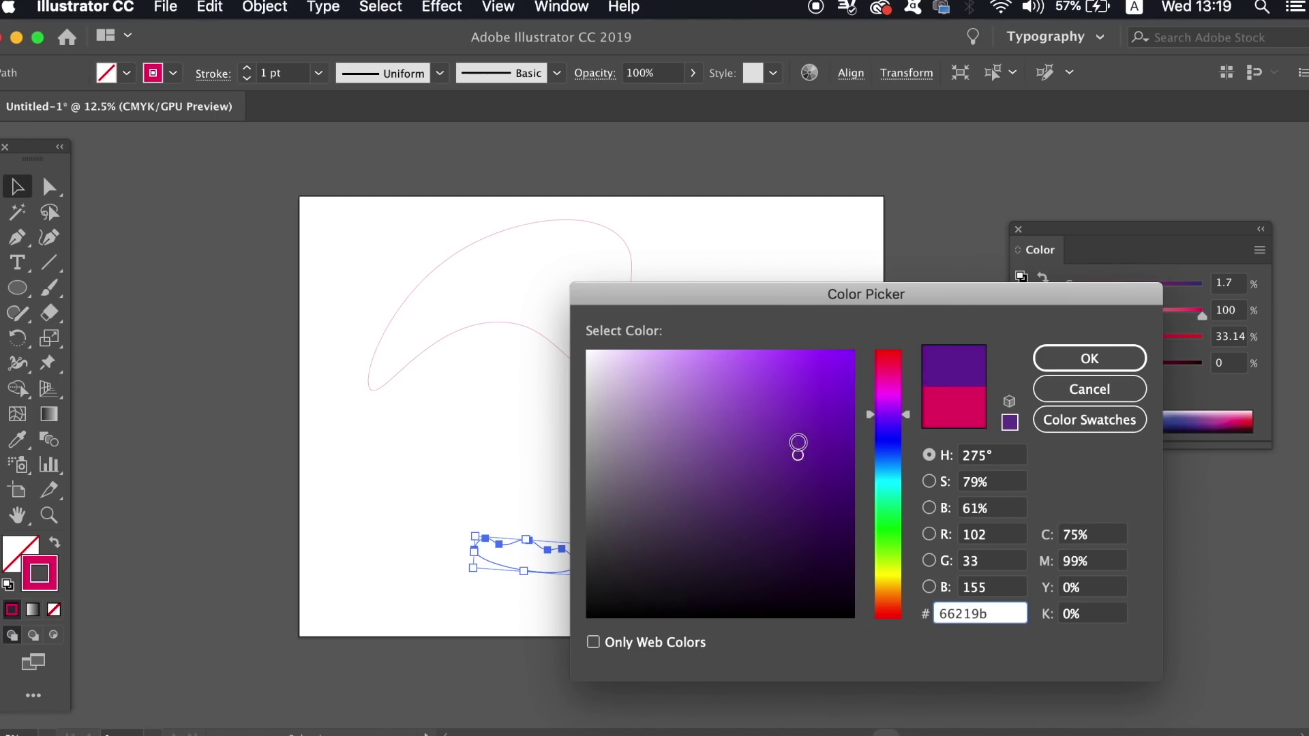
click(1088, 358)
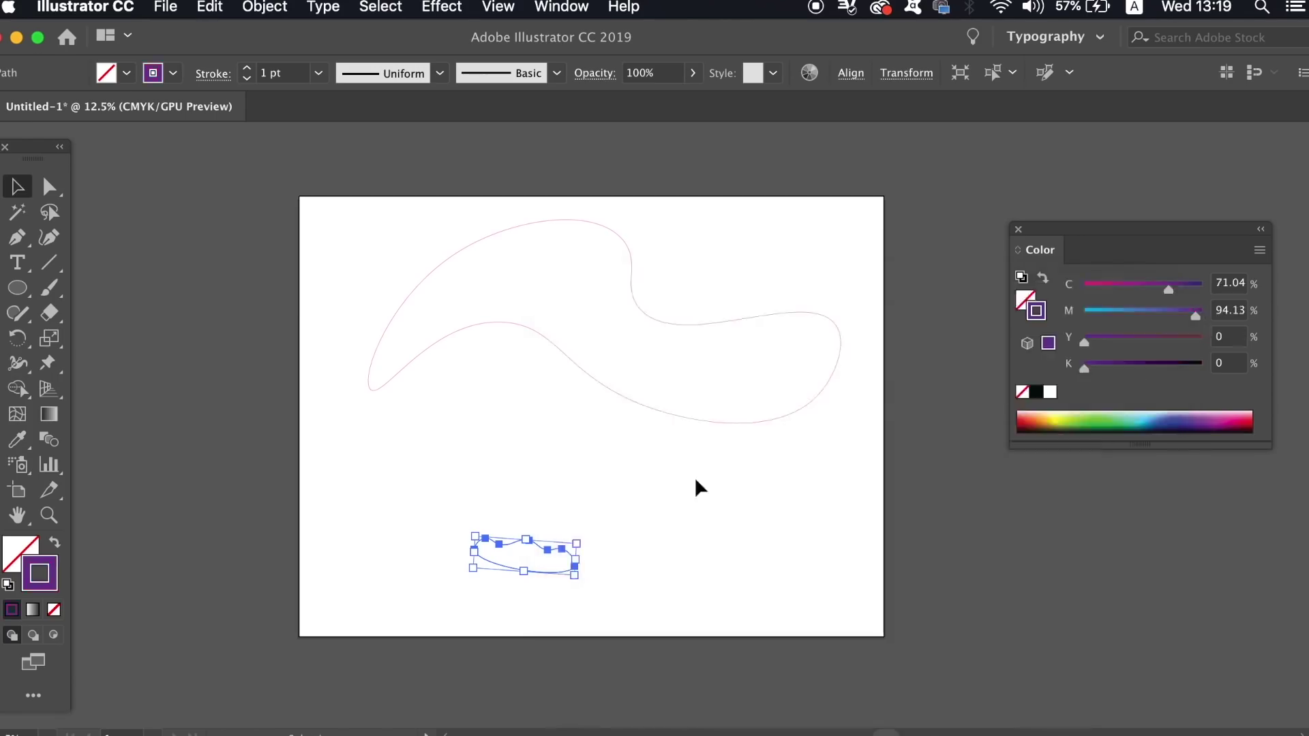
click(602, 479)
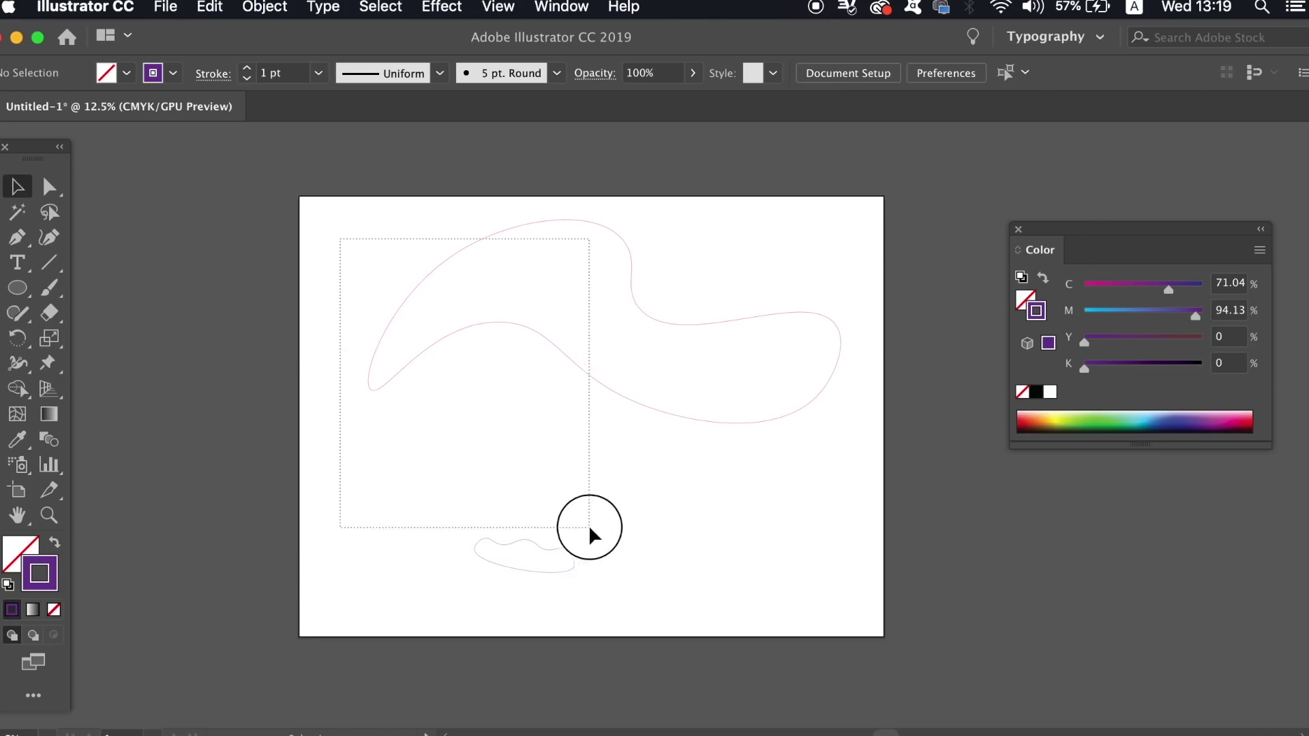
Blend the large magenta curve into the small purple shape with the Blend tool.
drag(590, 527, 589, 528)
drag(408, 379, 377, 350)
click(294, 460)
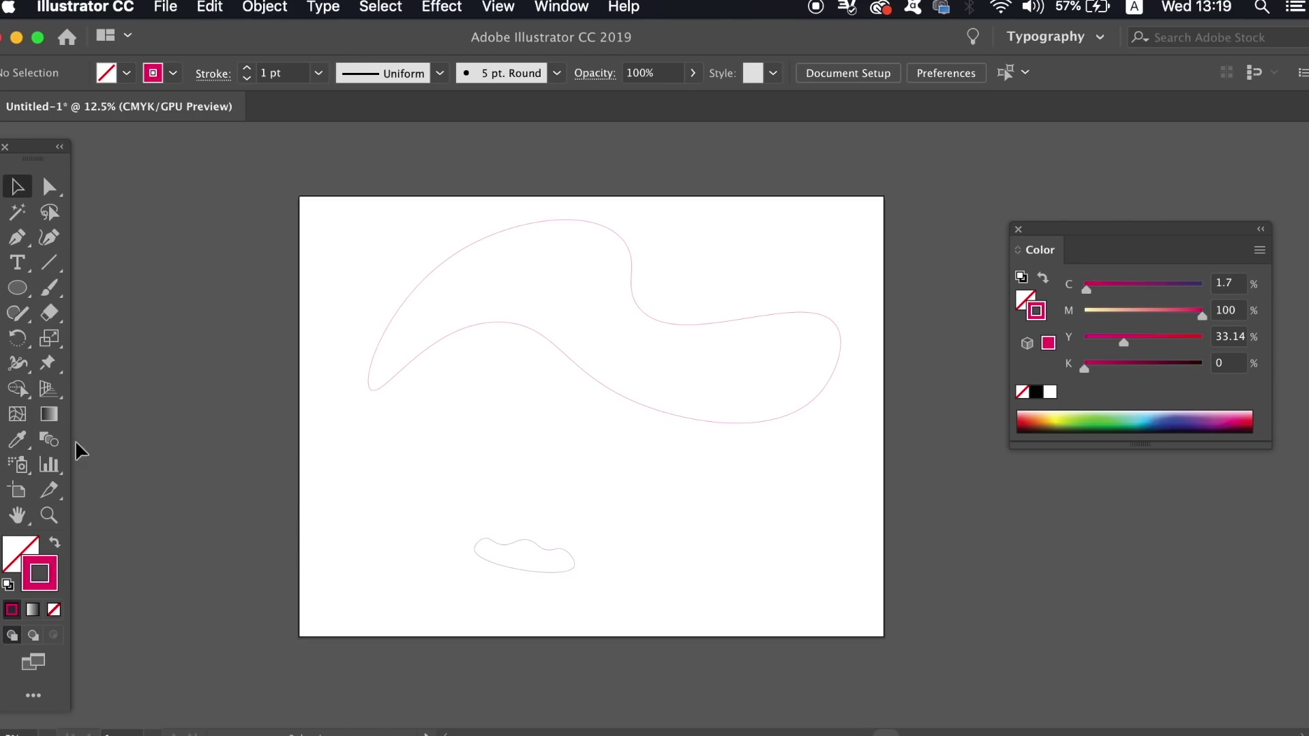
click(48, 439)
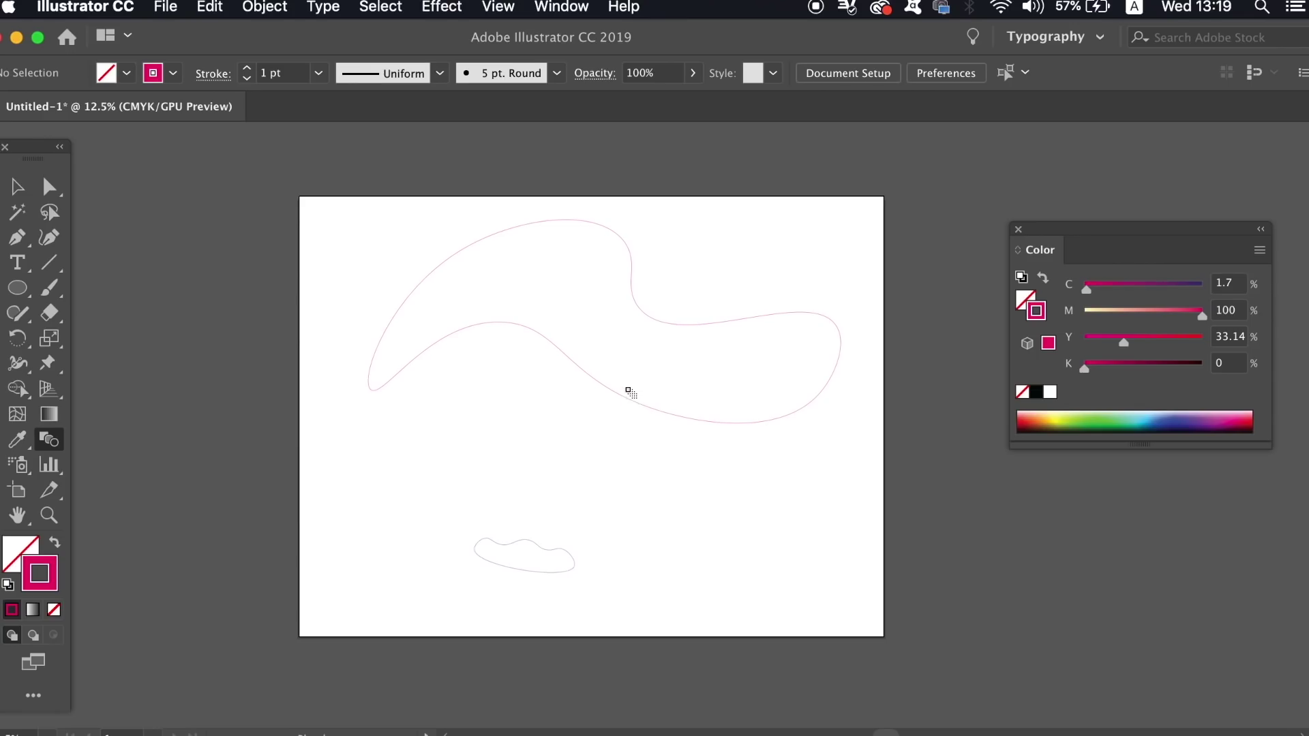
click(628, 399)
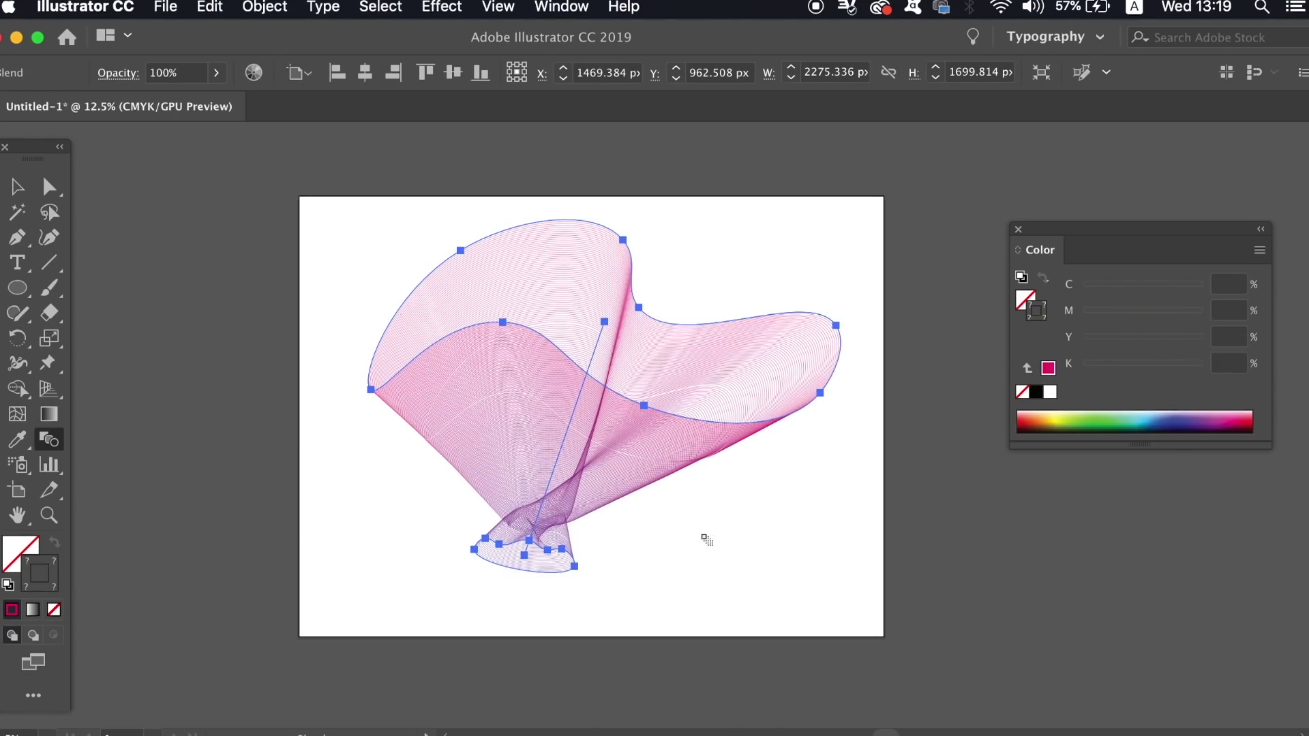
key(v)
click(728, 530)
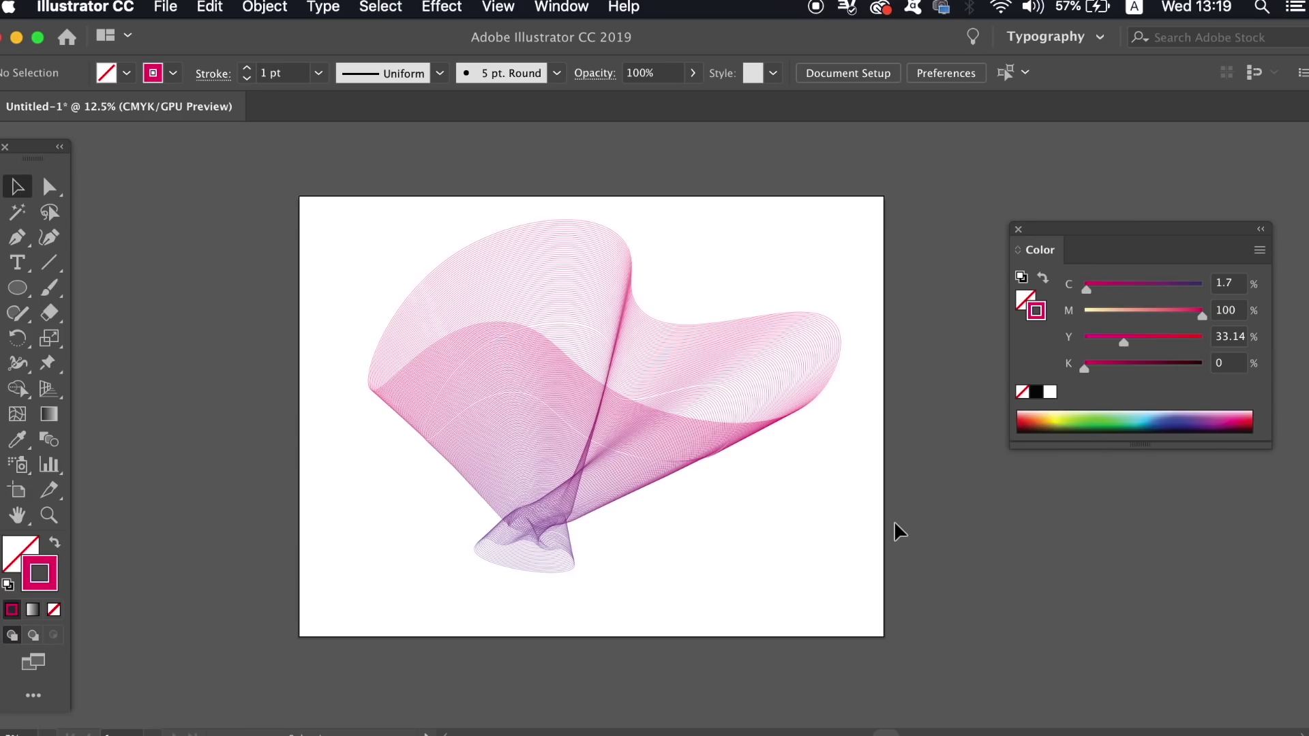
Select all with Cmd+A and choose the Blend tool again.
key(super+a)
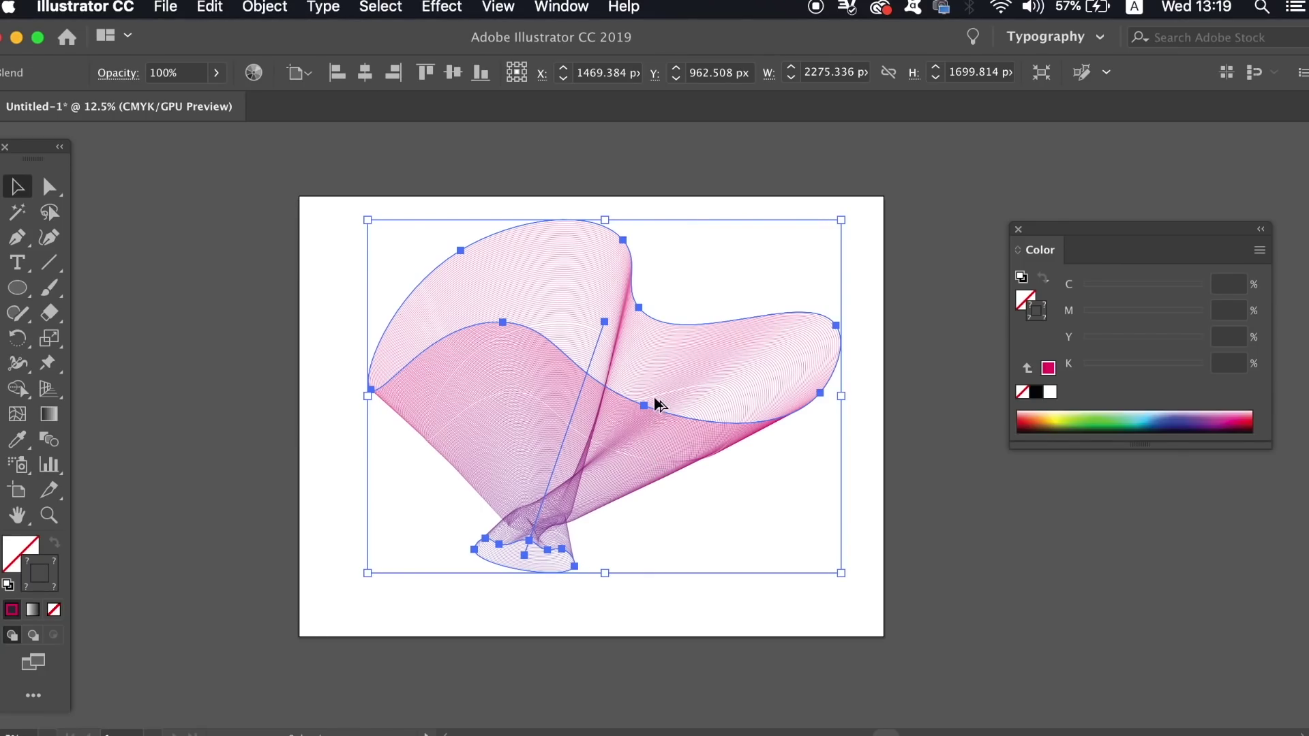
click(48, 439)
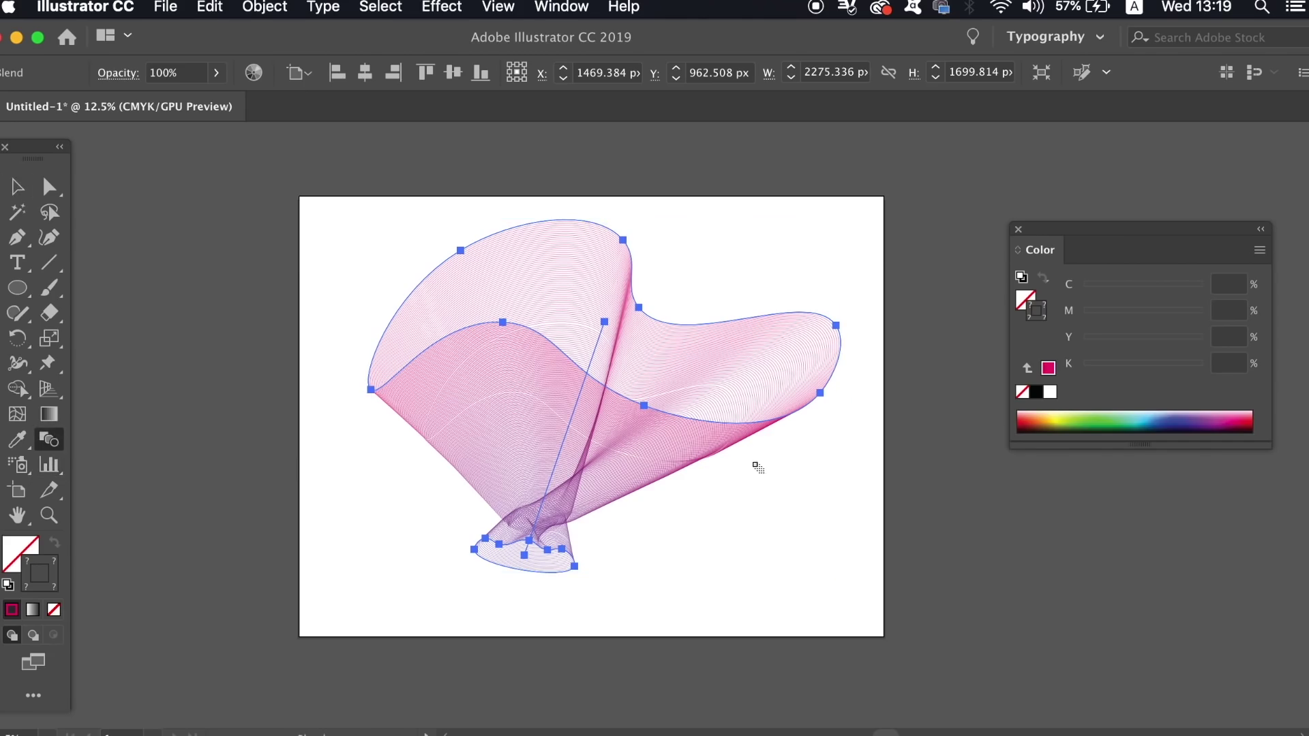
Set Blend Options to 222 Specified Steps with Preview on, and apply.
key(Return)
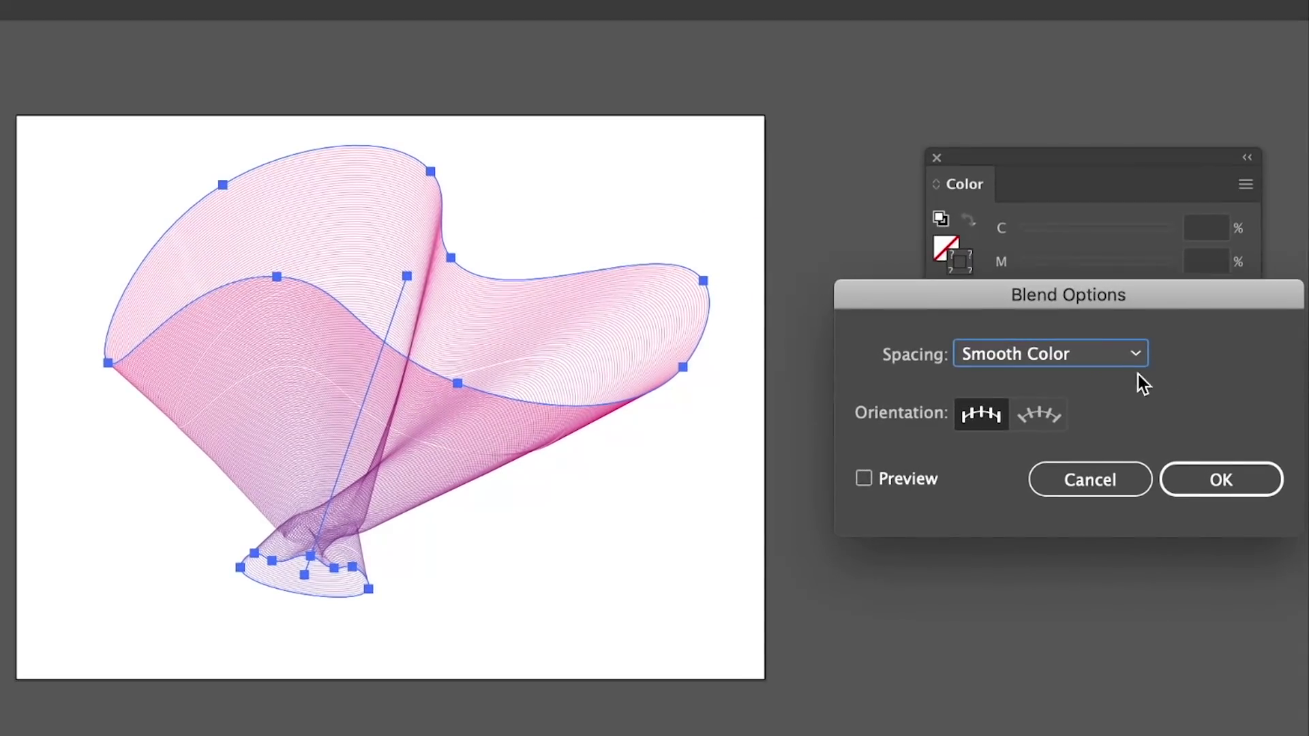
click(1126, 365)
click(1100, 413)
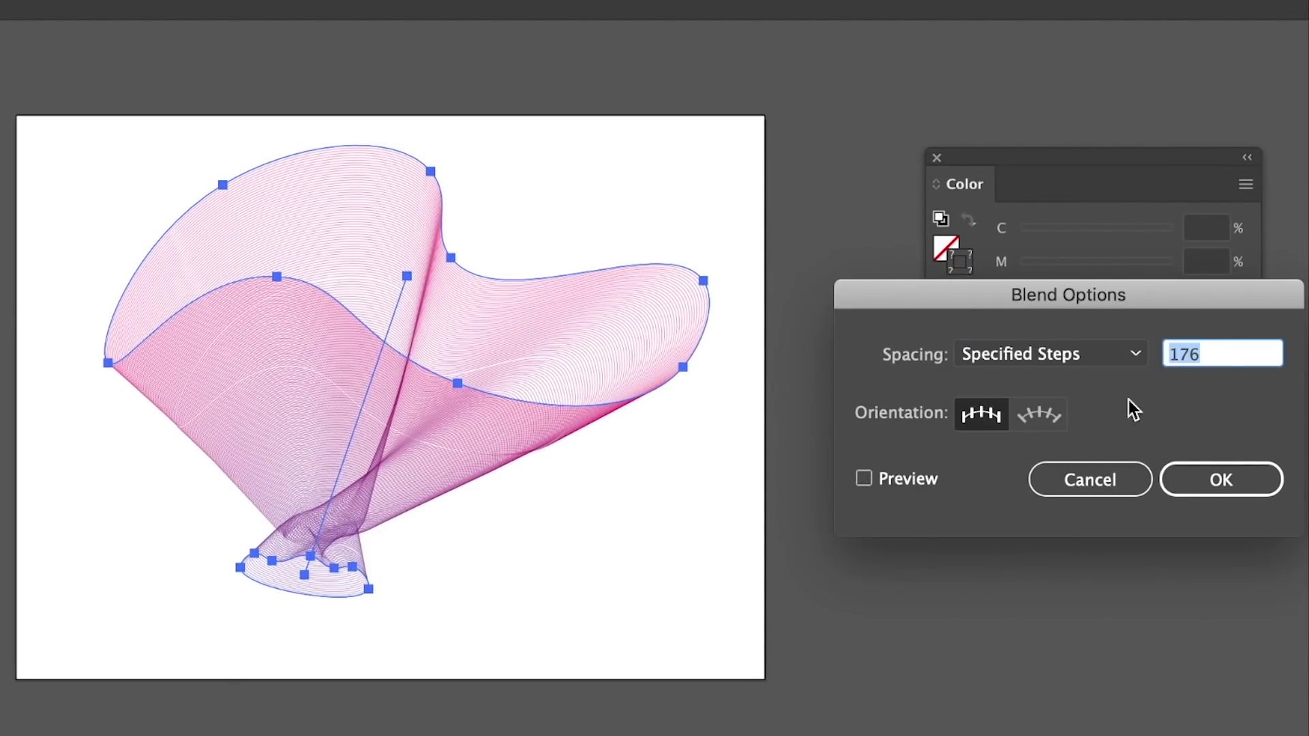
text(200)
click(898, 479)
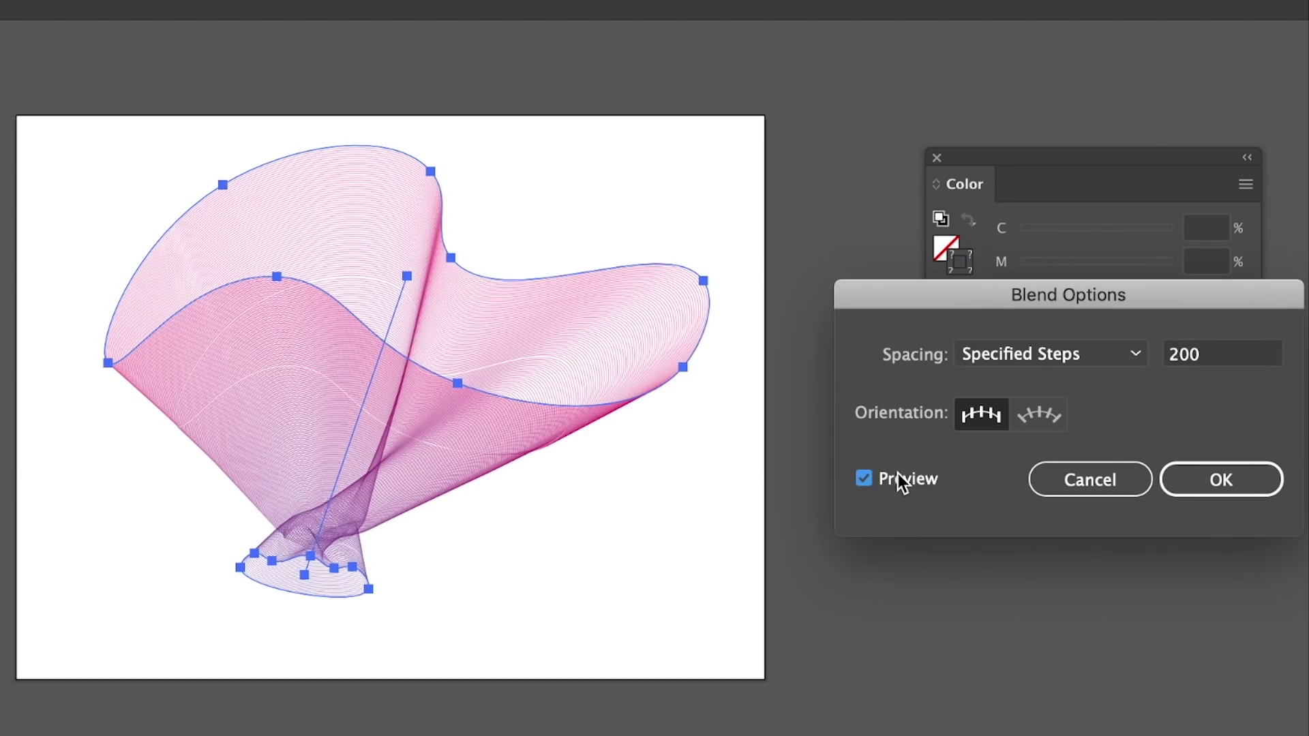
double_click(1209, 357)
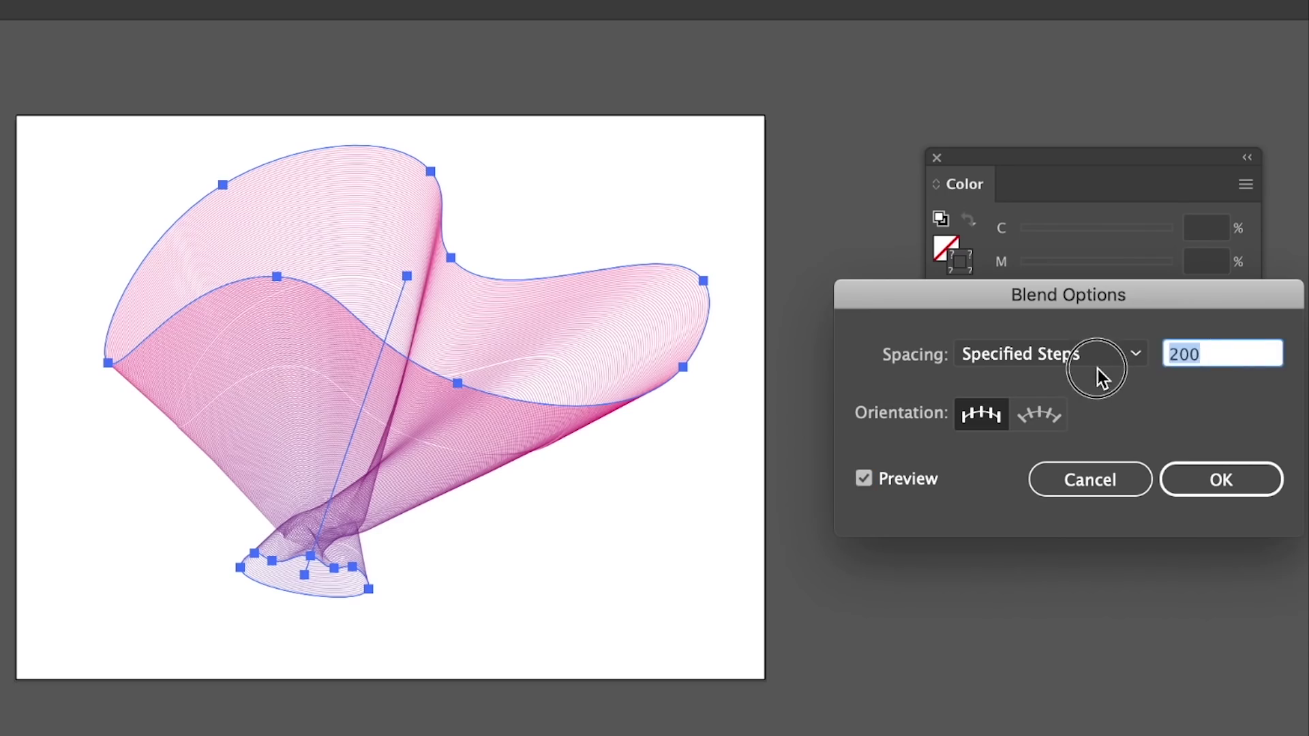
text(222)
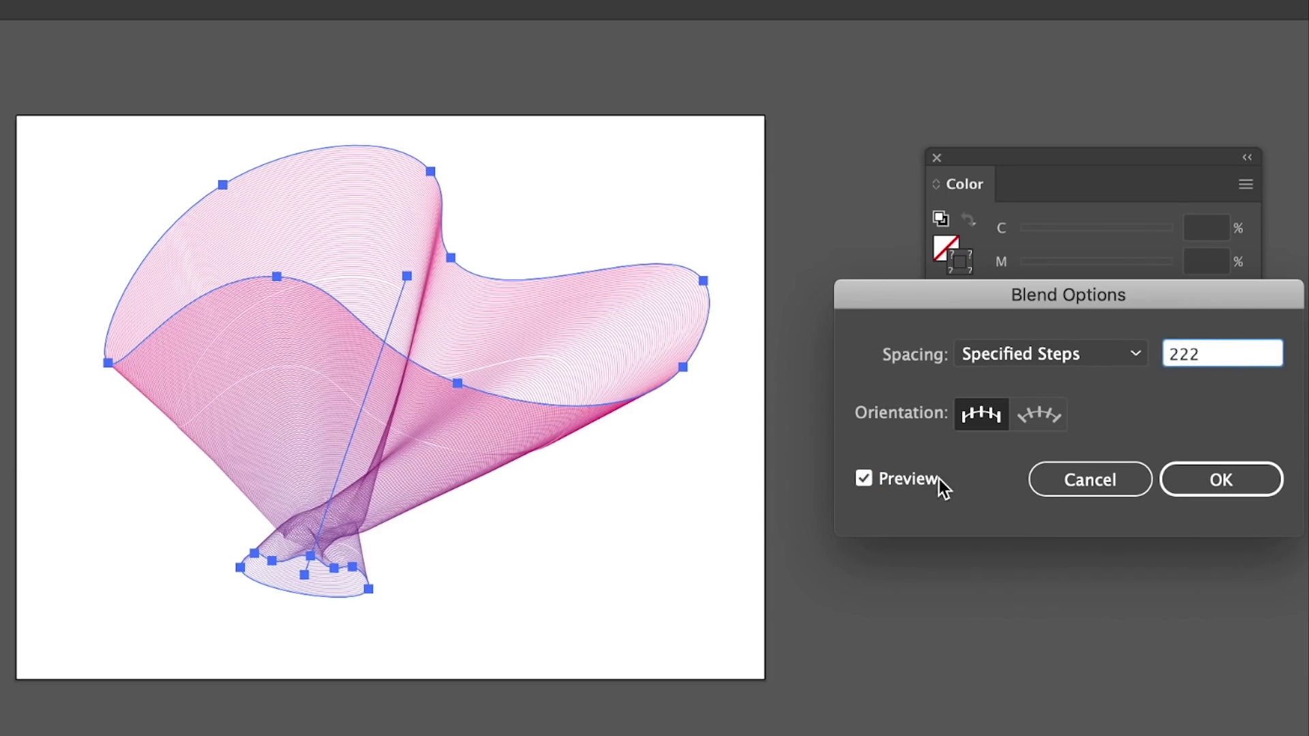
click(929, 478)
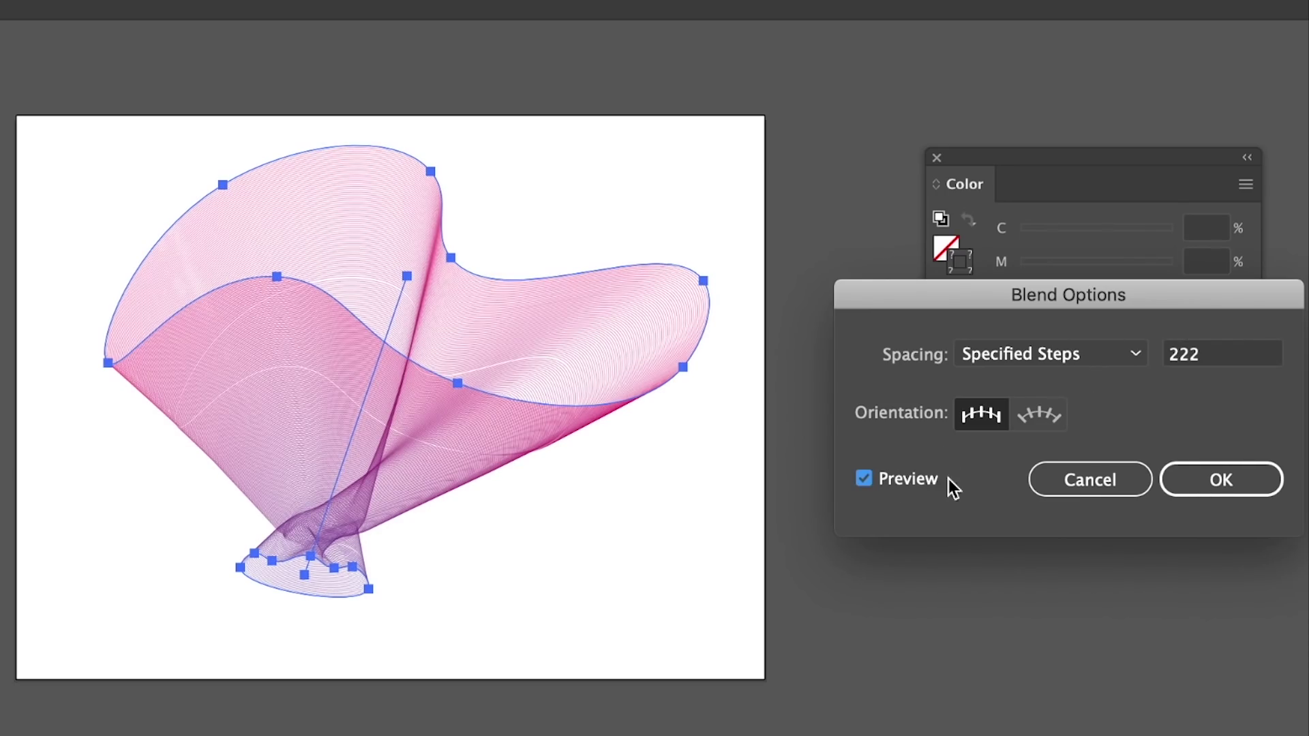
click(1194, 485)
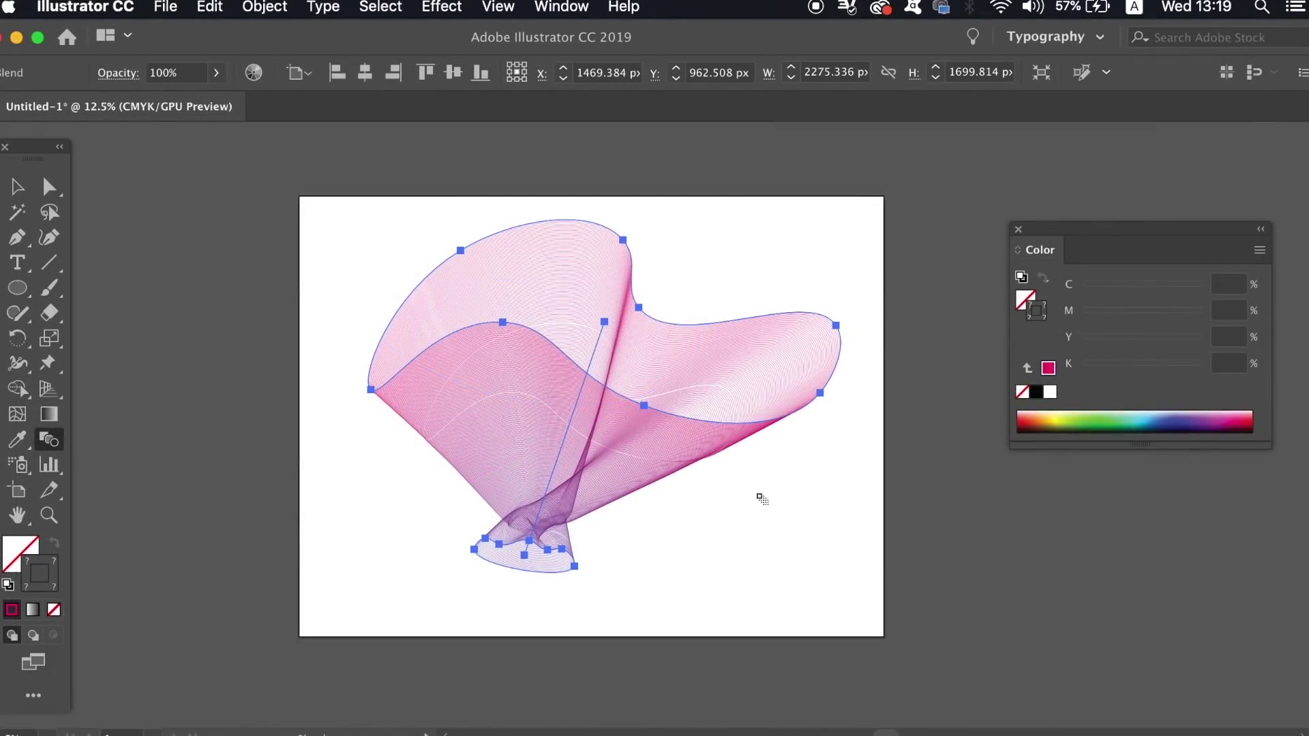
Deselect the finished 222-step pink-to-purple ribbon blend.
click(762, 499)
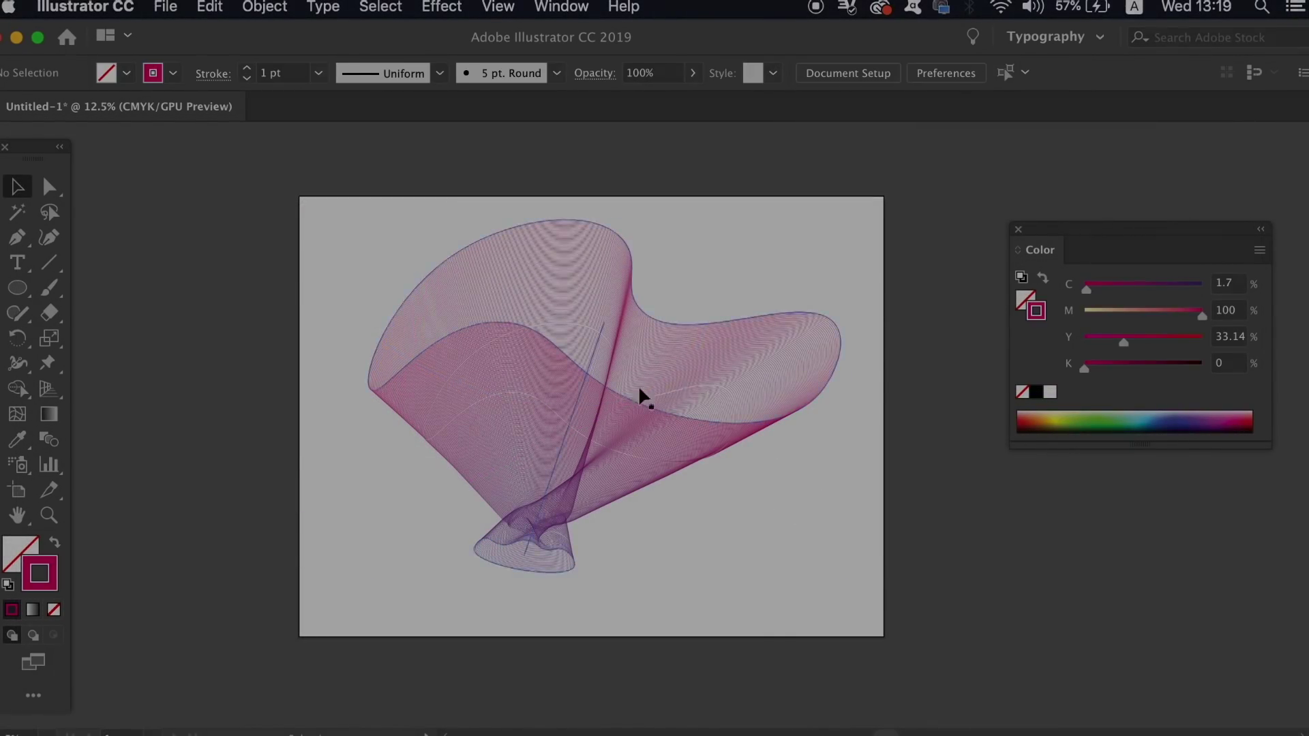